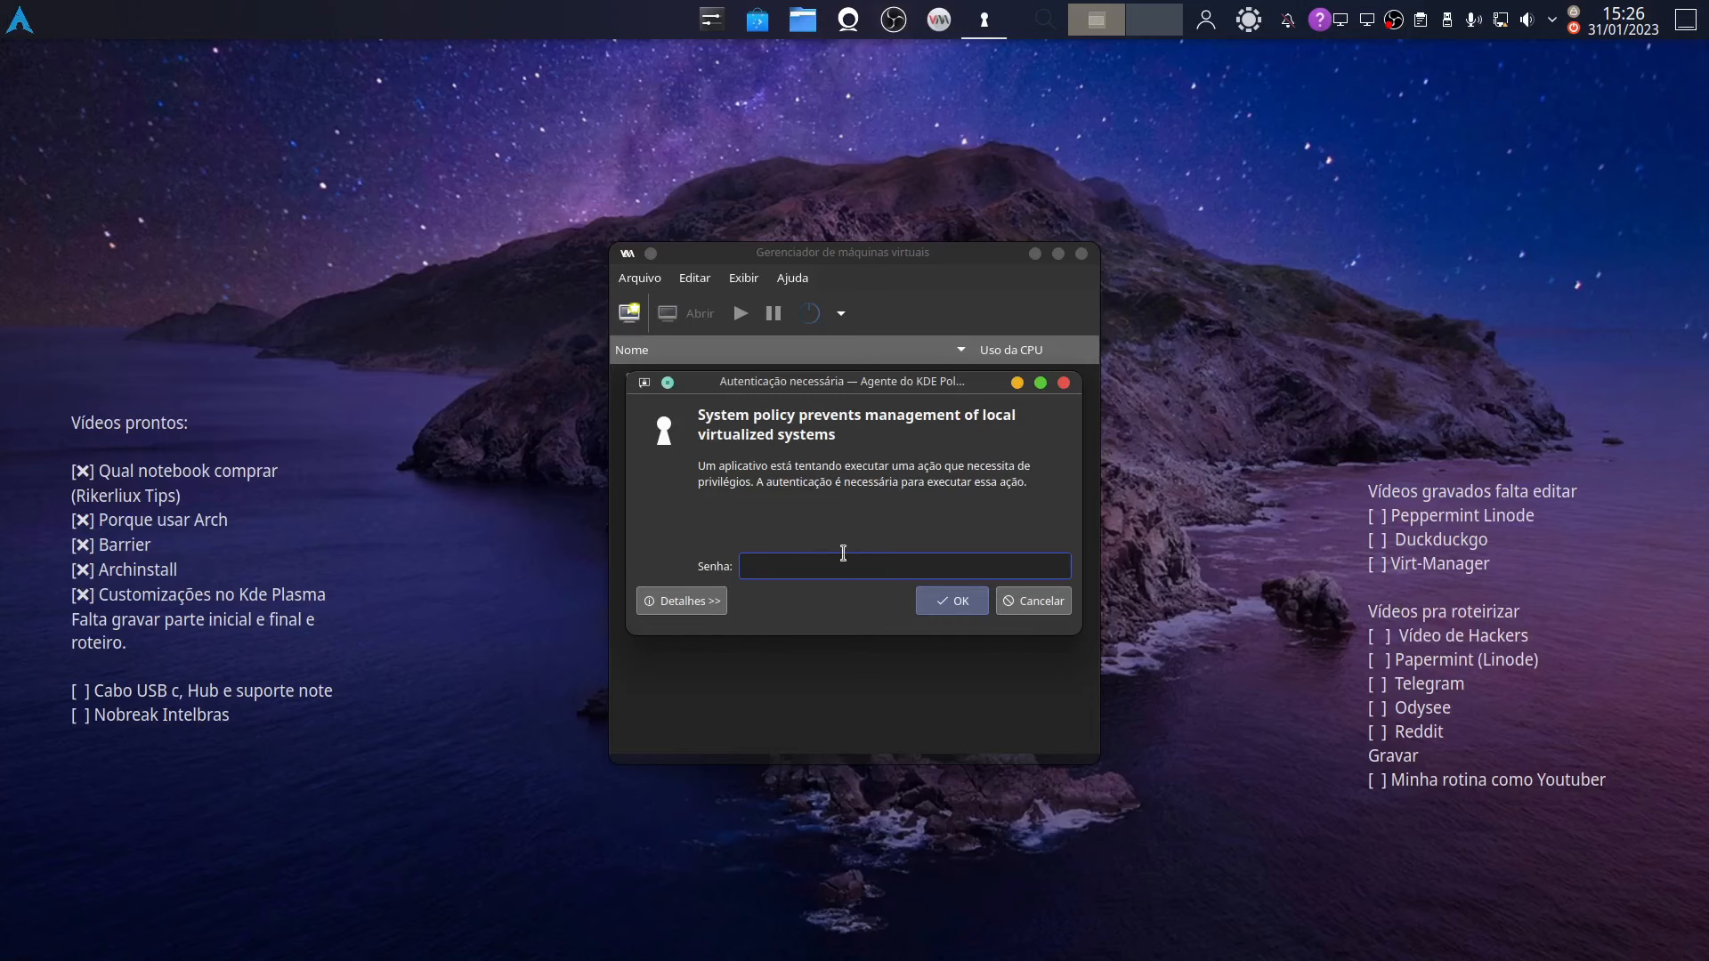
Authenticate management of the local virtualized systems by entering the account password
type("*******")
key("Return")
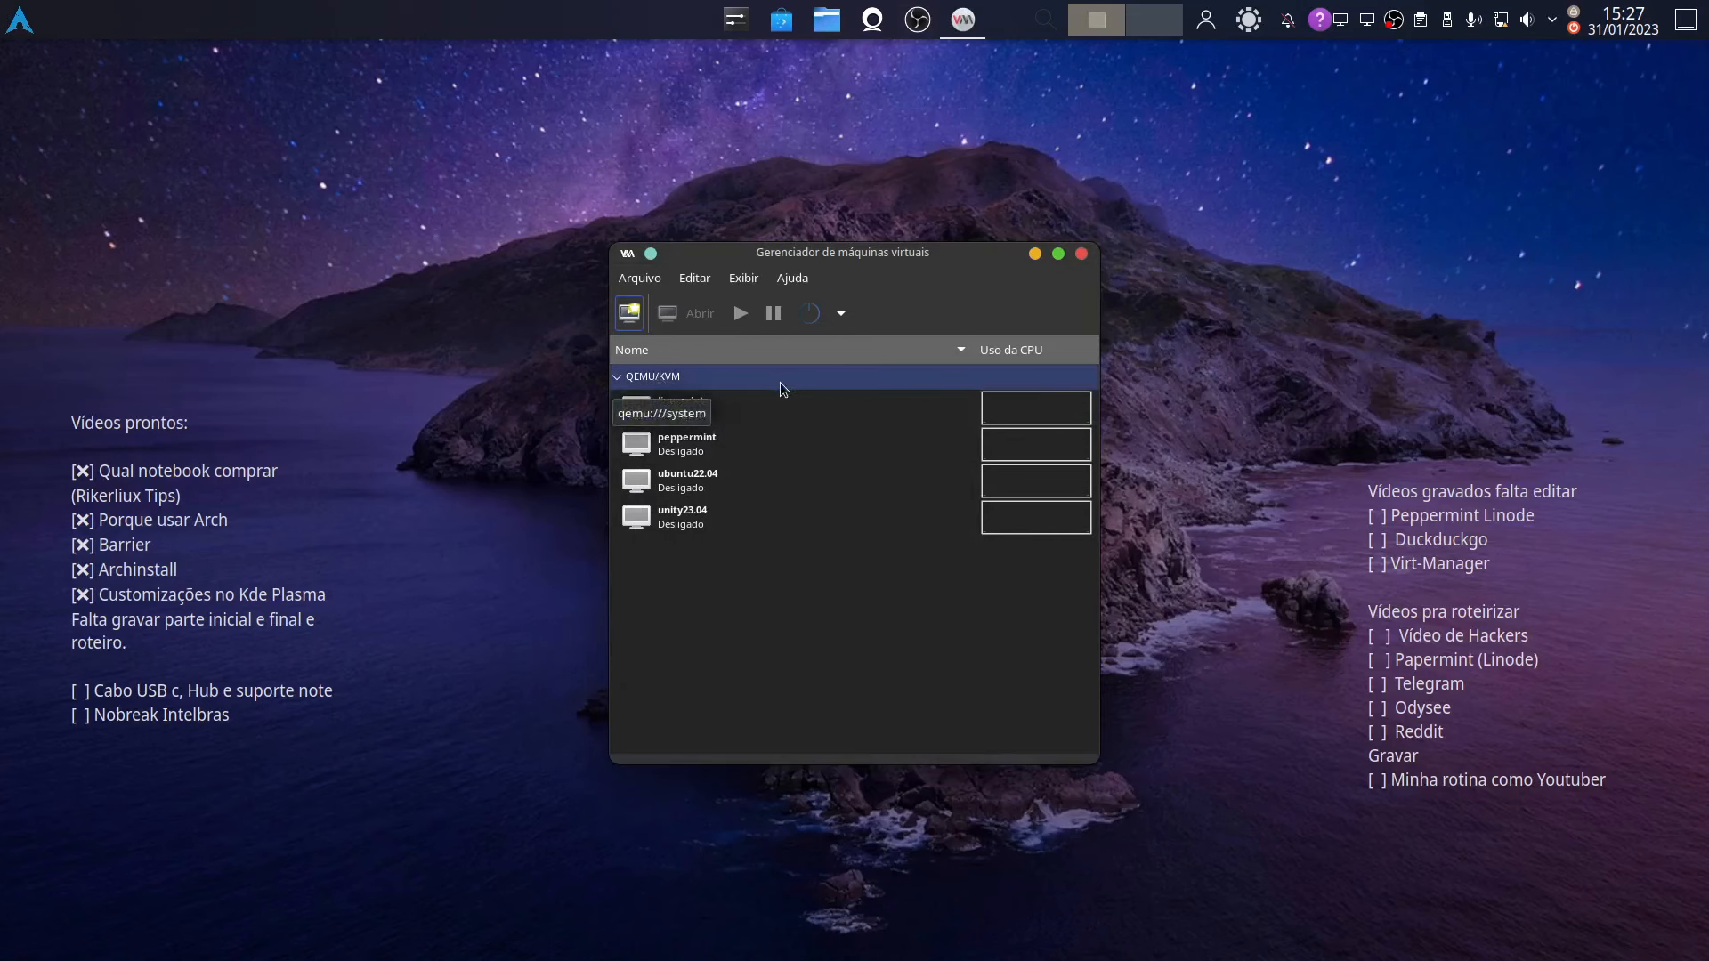
Look over the actions for the QEMU/KVM connection and the hypervisor types offered for a new connection, without adding one
right_click(718, 376)
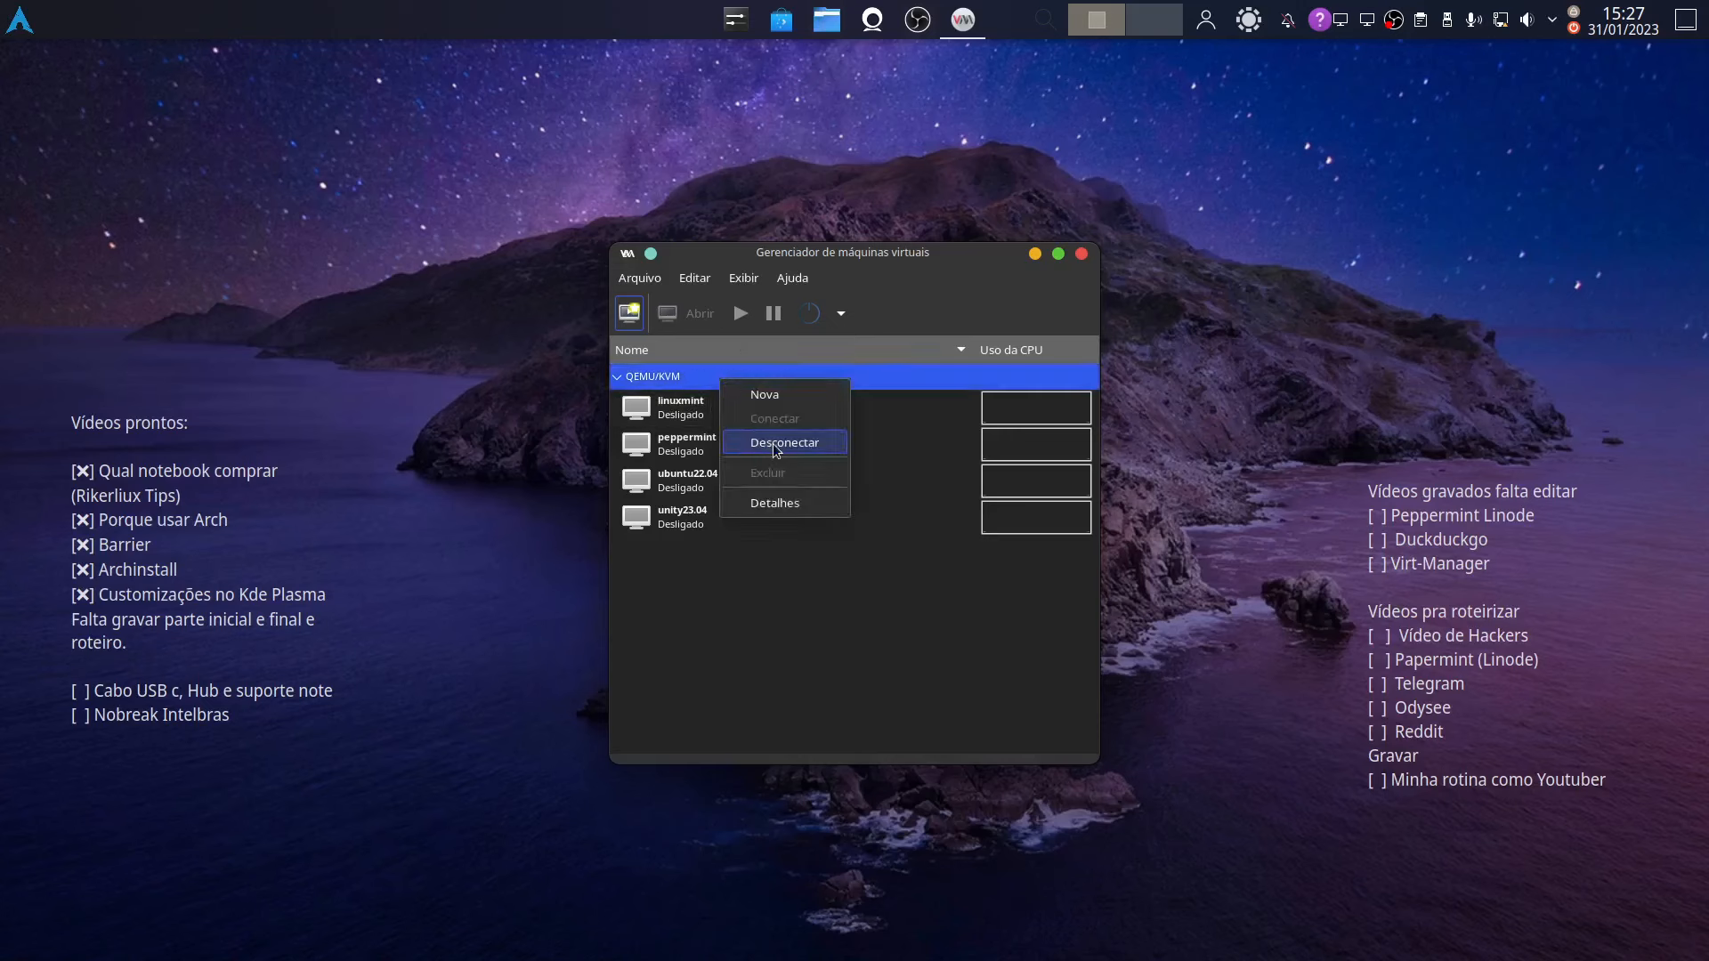
left_click(820, 585)
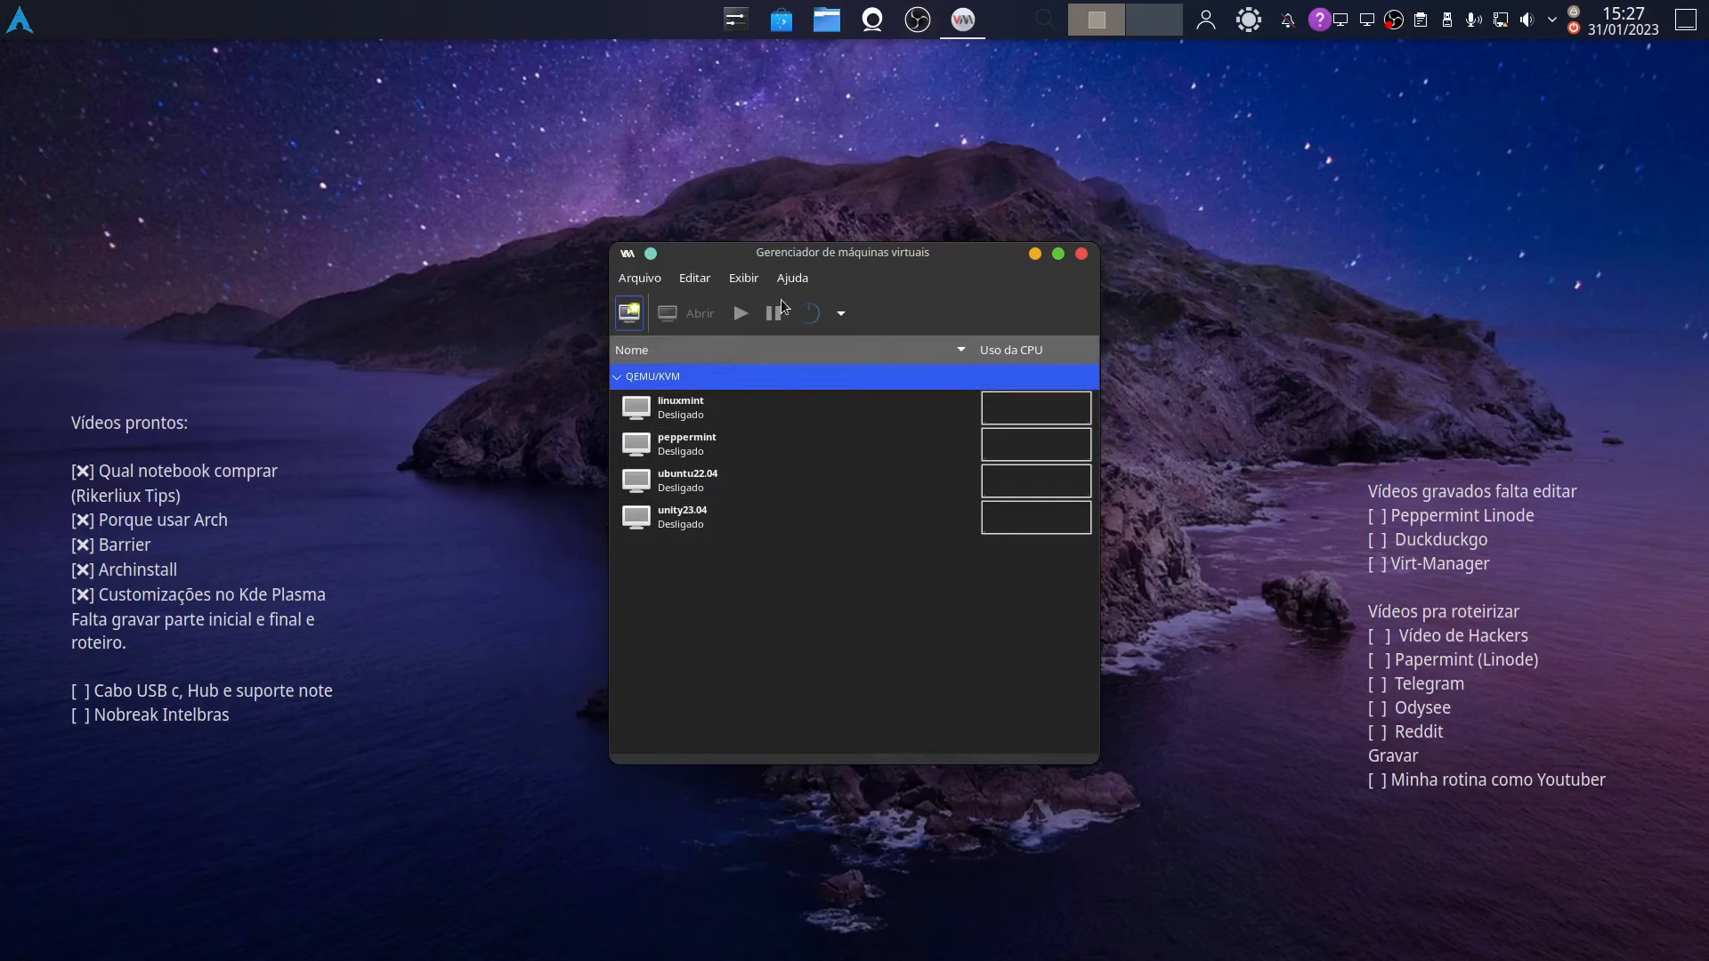
left_click(640, 279)
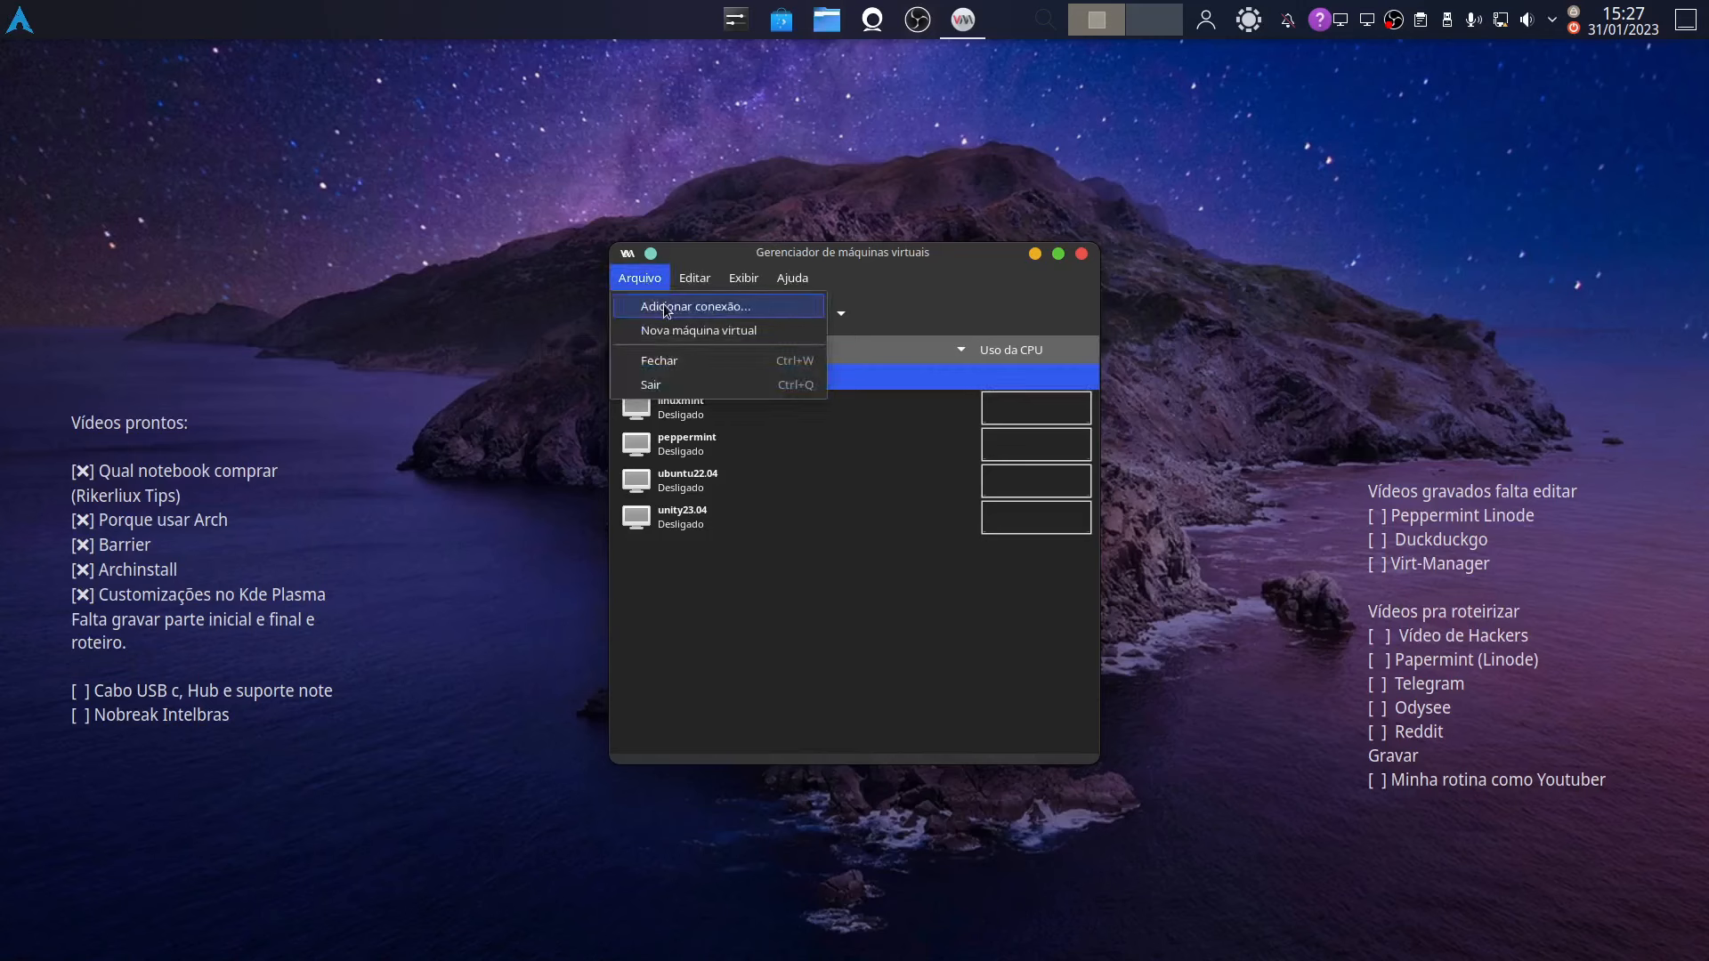
left_click(664, 306)
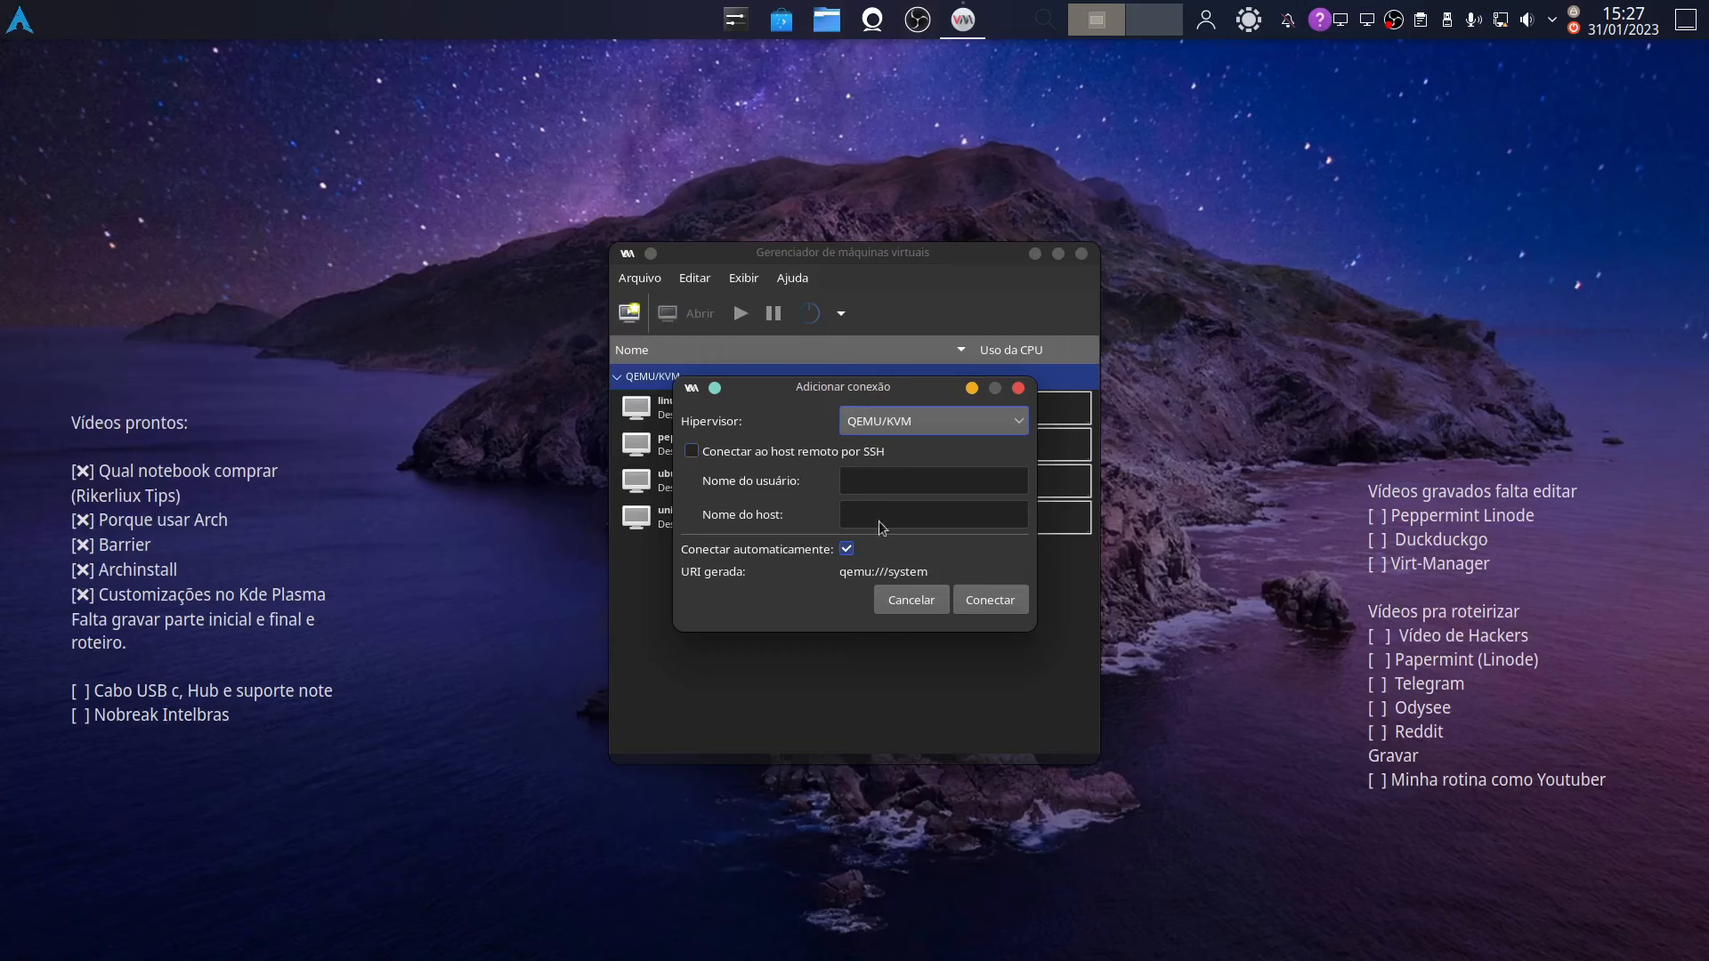
left_click(890, 429)
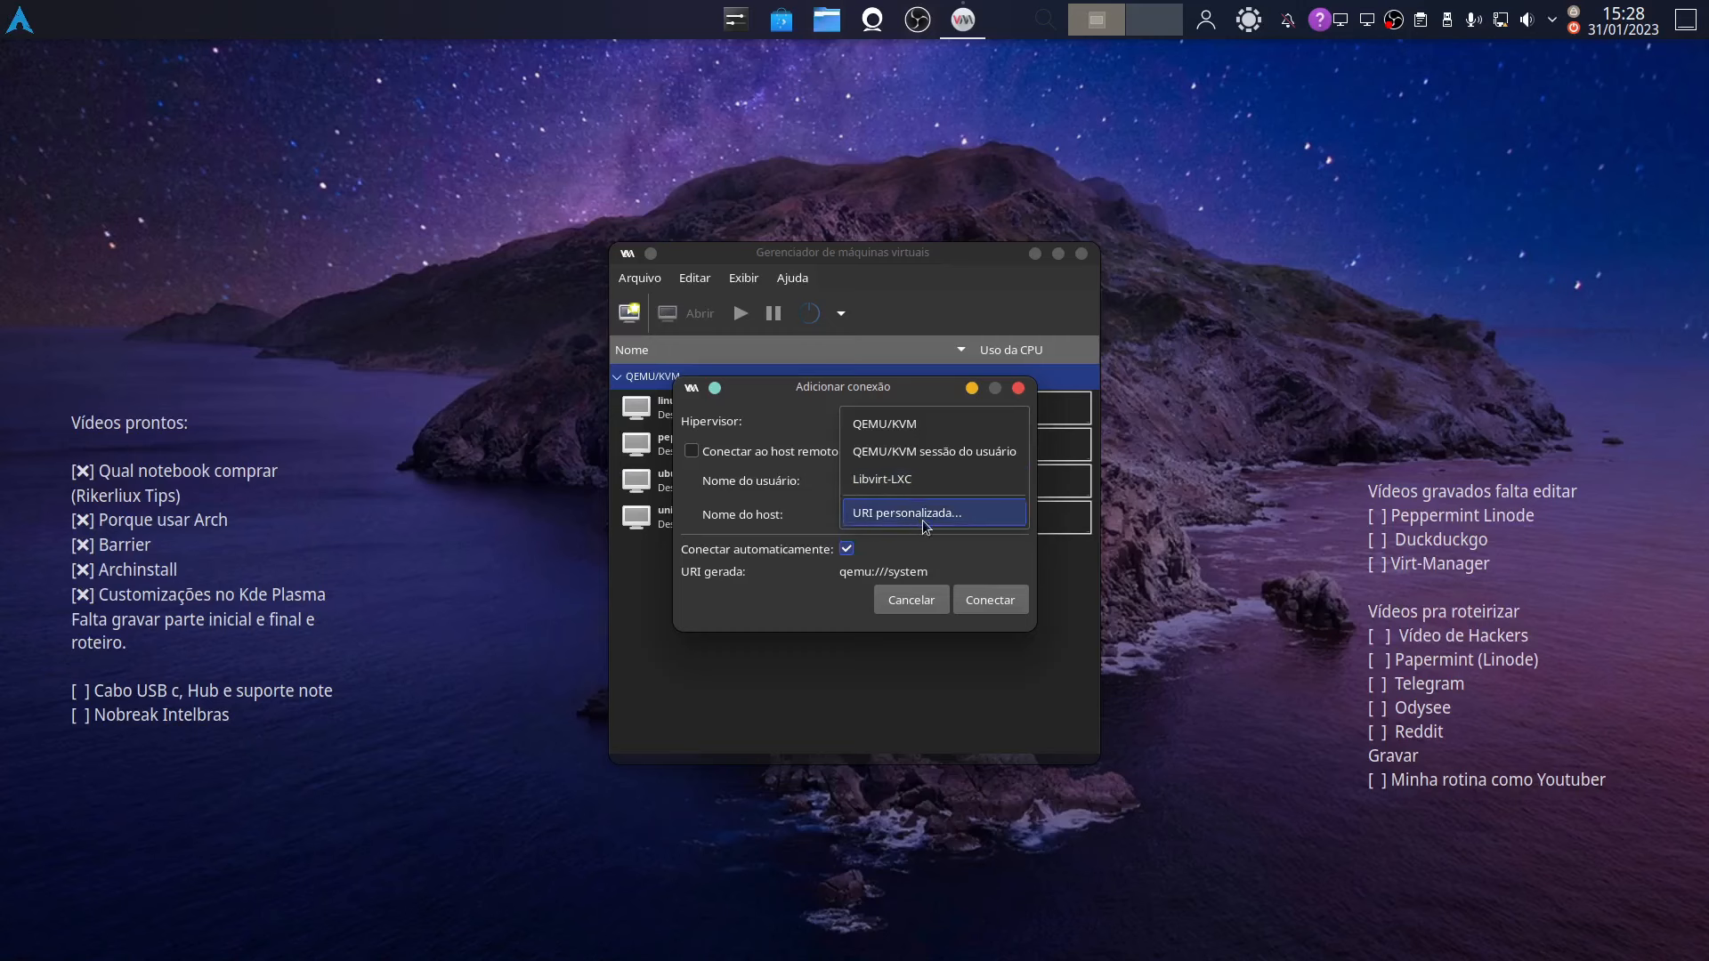
left_click(772, 452)
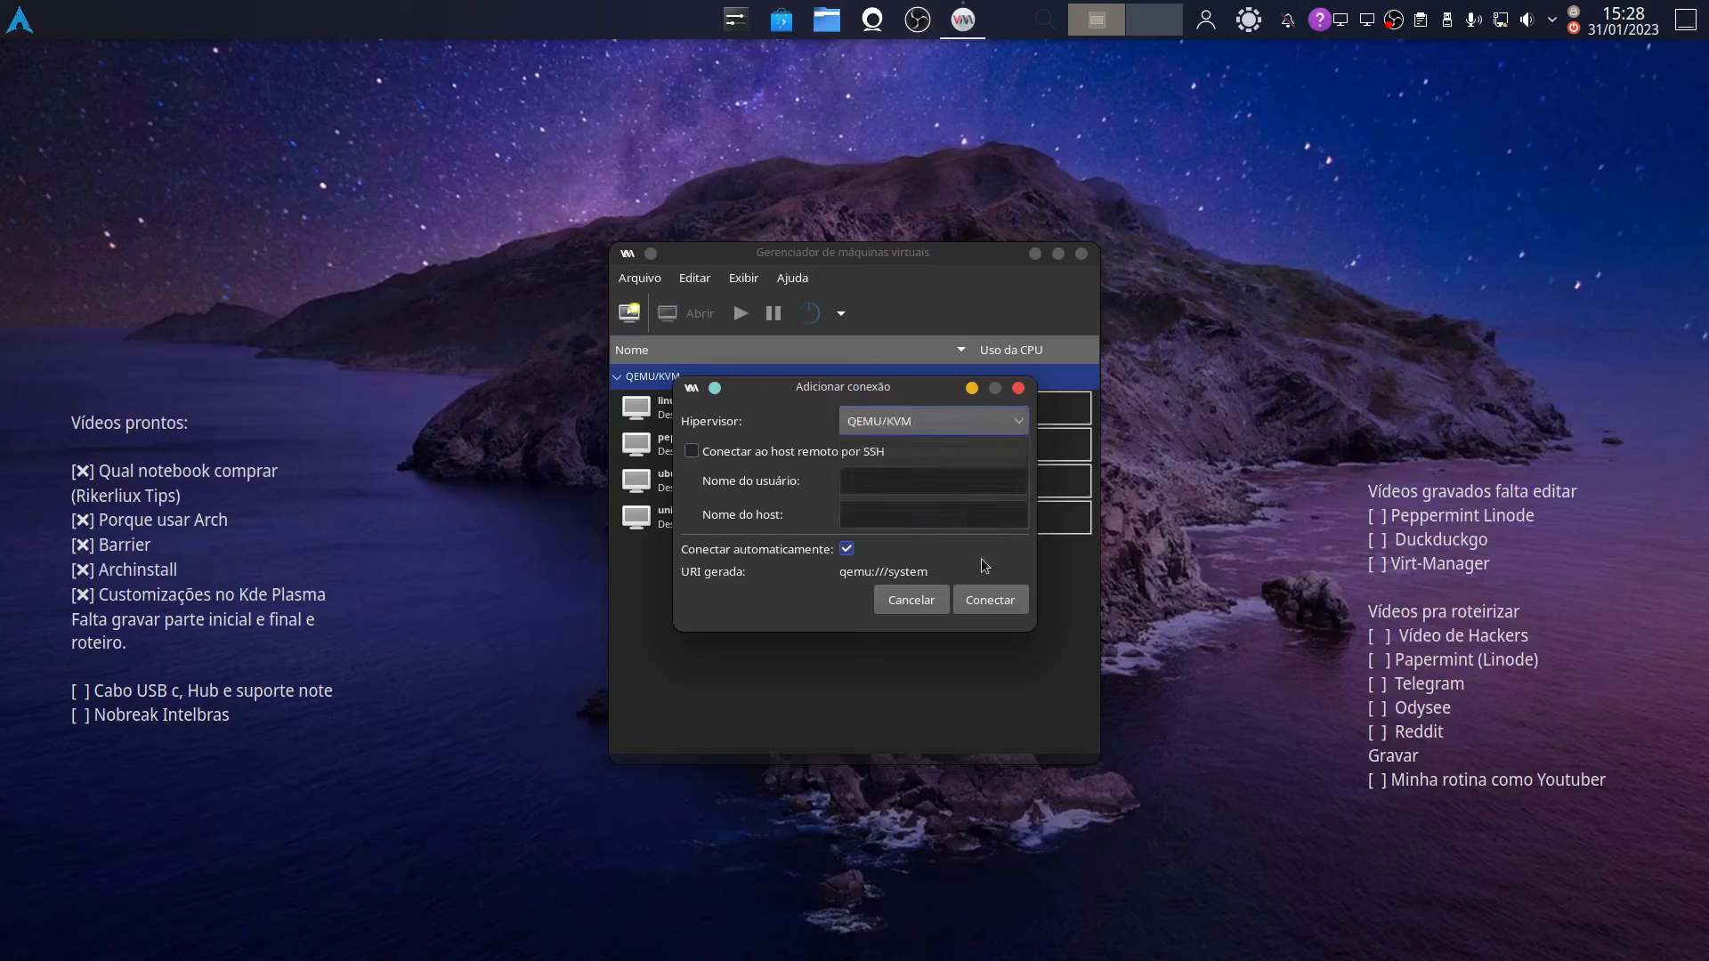
left_click(902, 607)
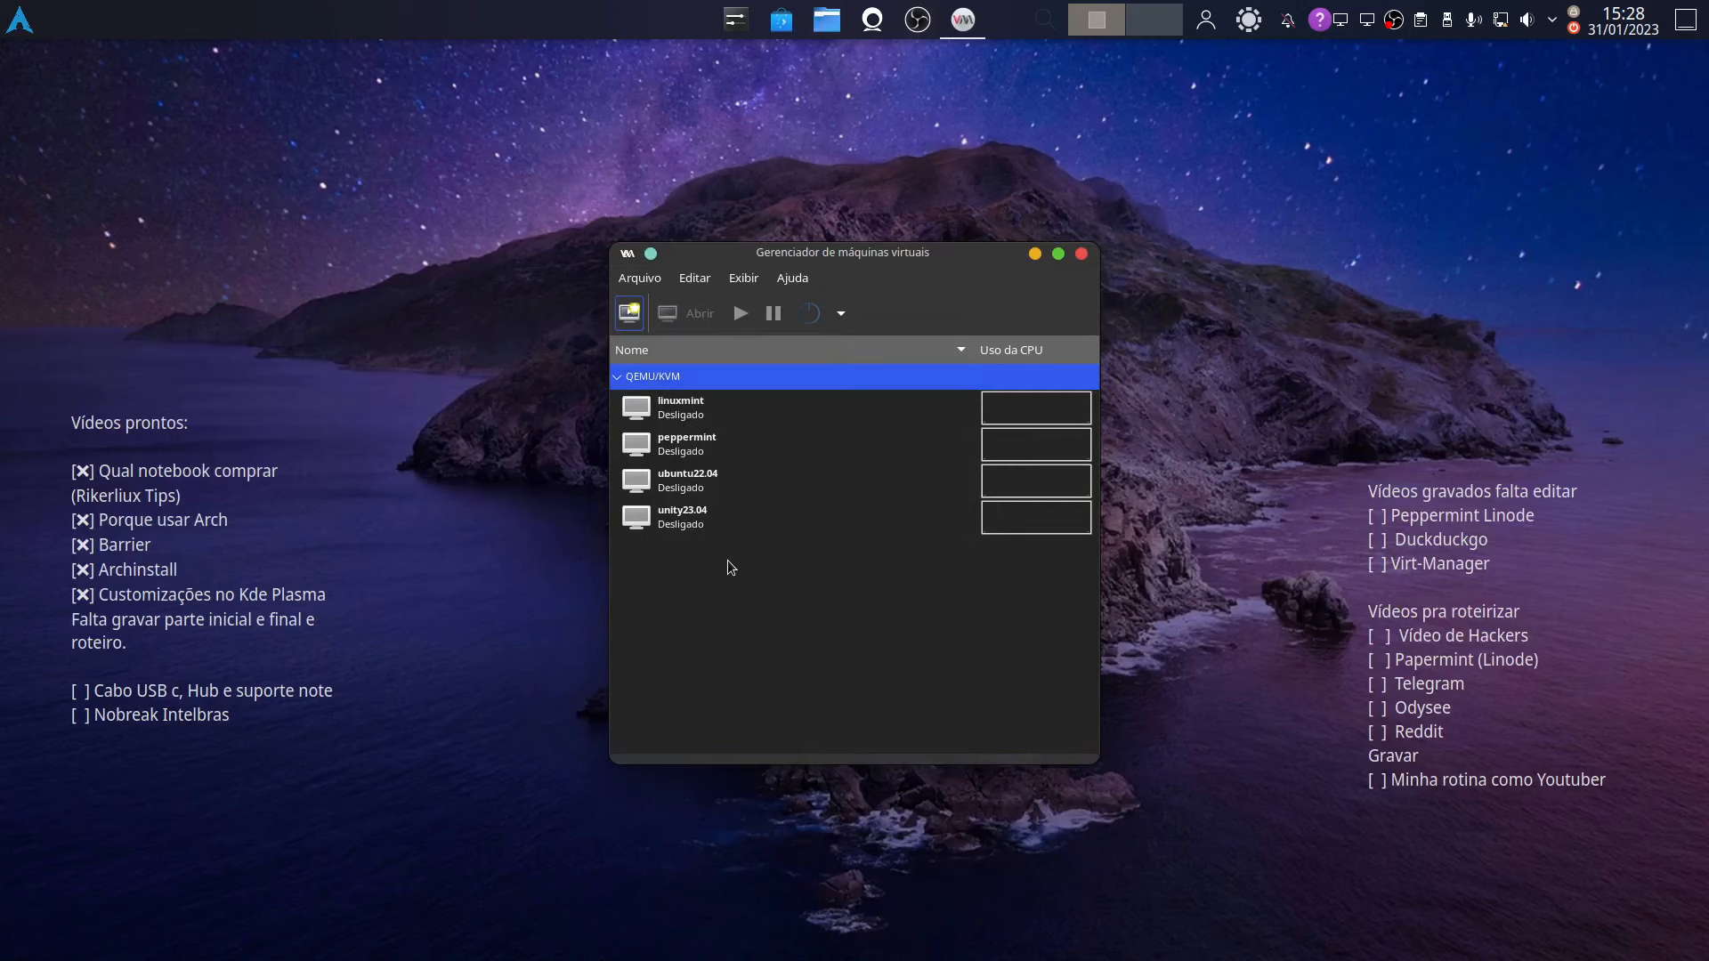
left_click(638, 281)
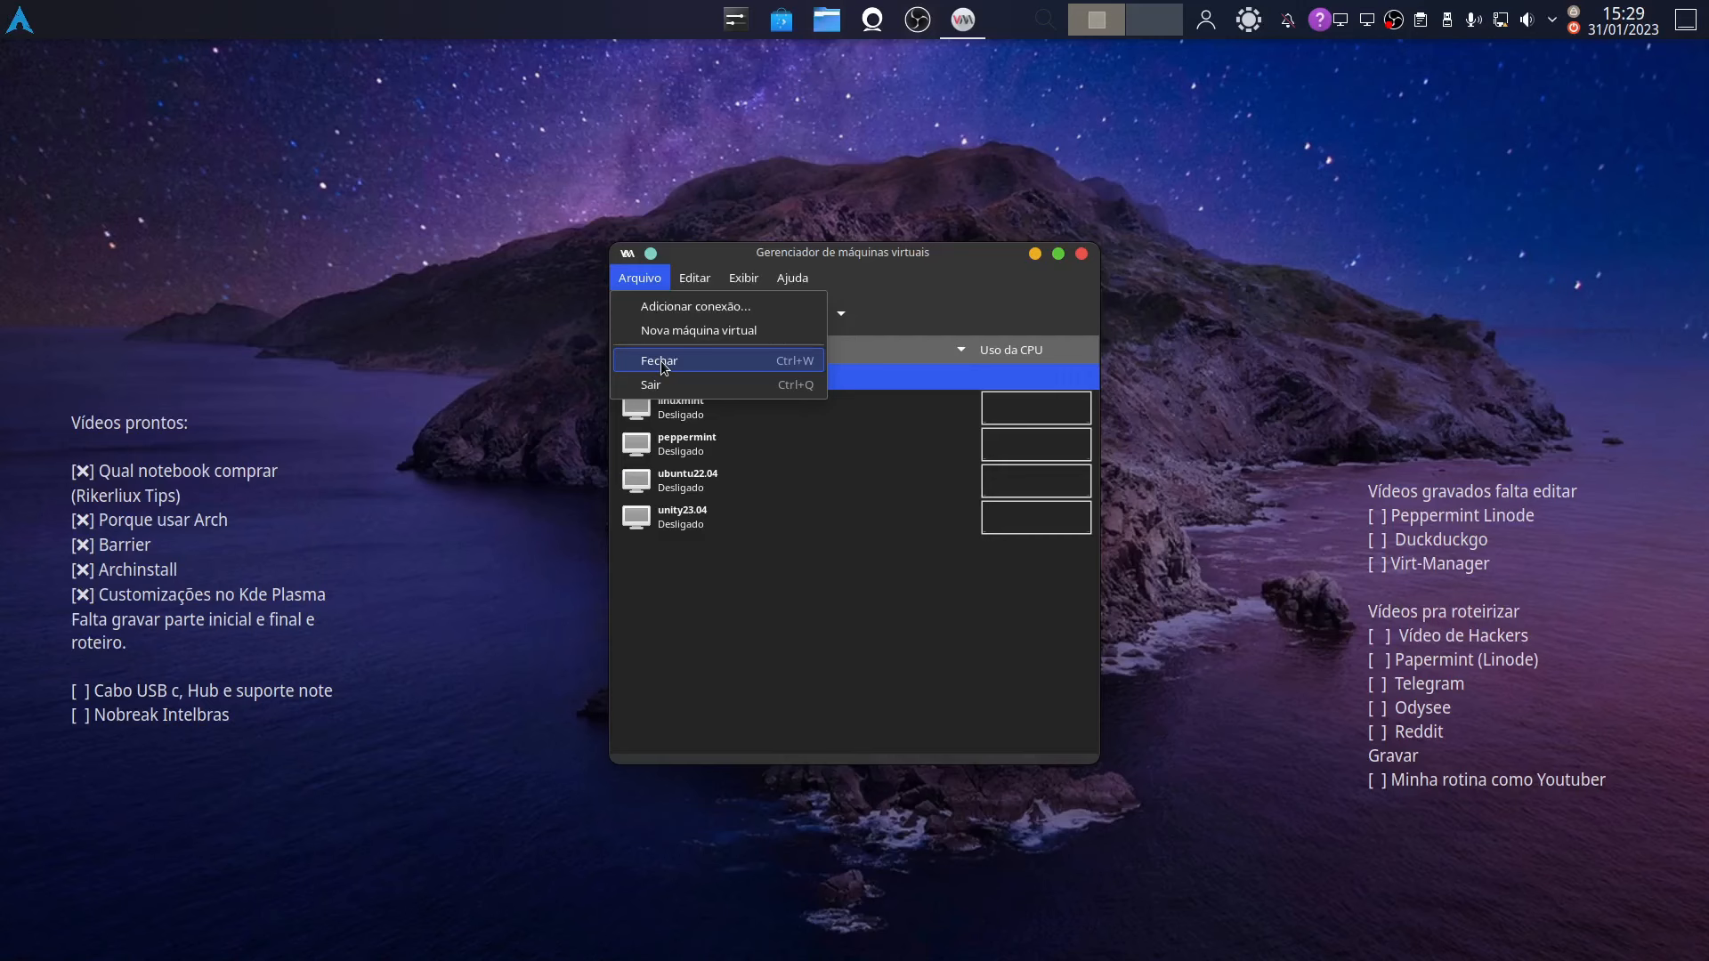
left_click(839, 265)
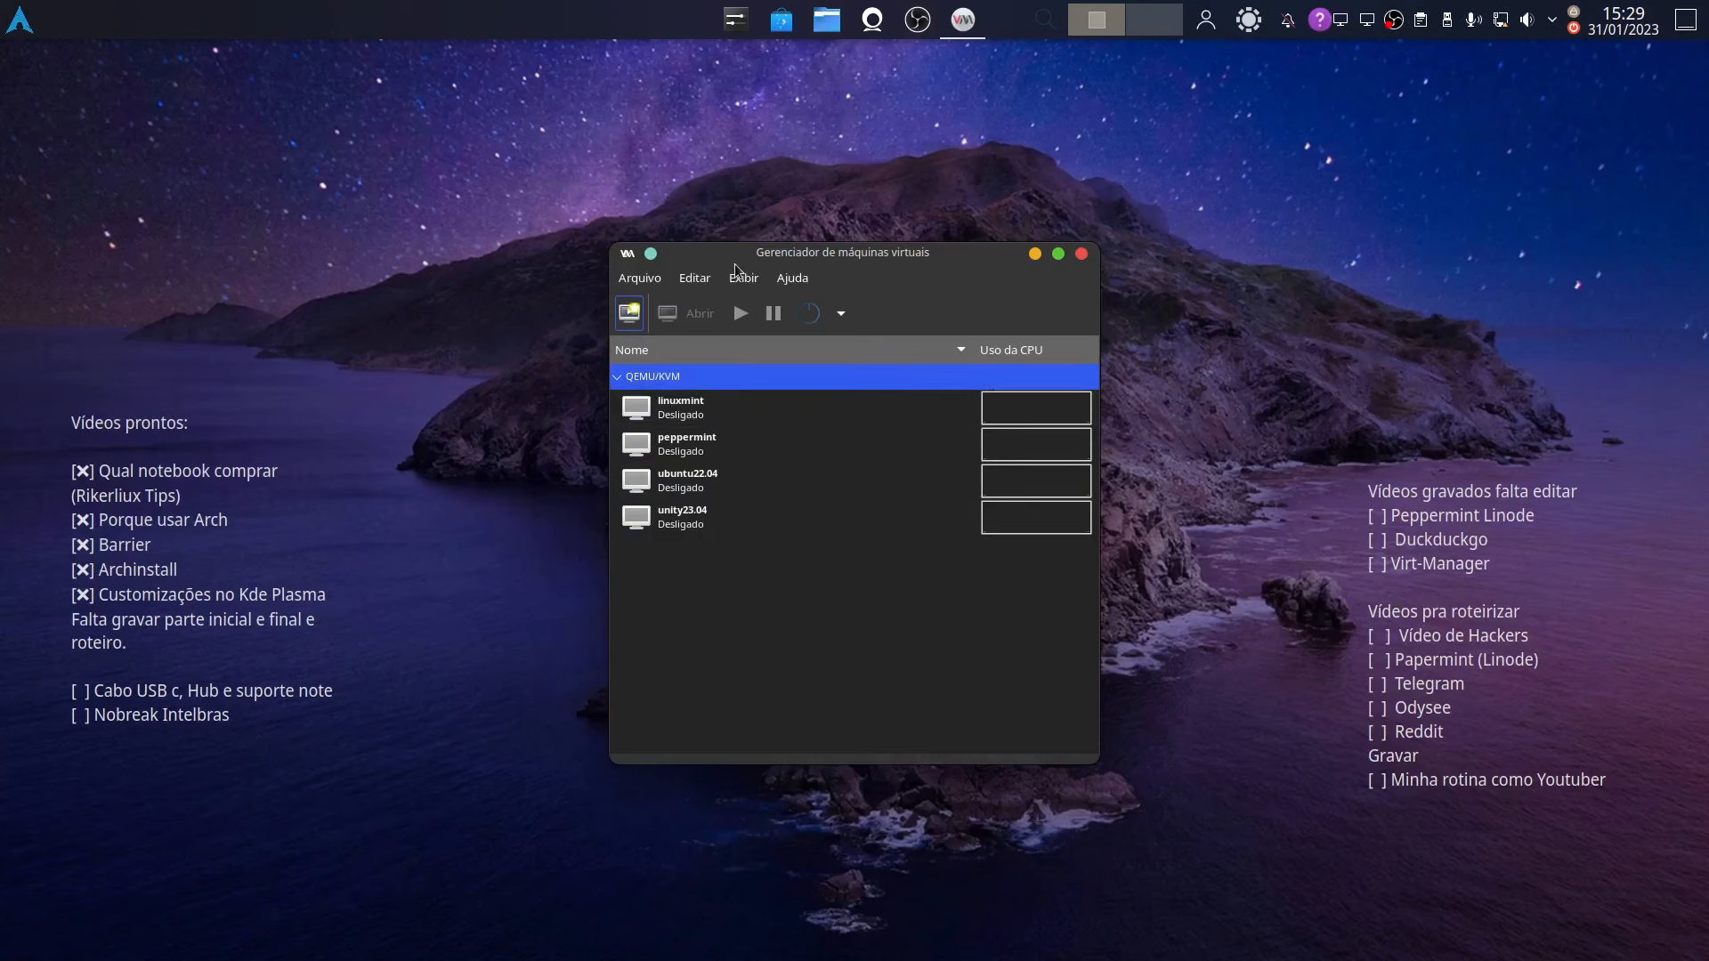
Enable the system tray icon and XML editing in the general preferences, checking the tray icon's menu
left_click(695, 280)
left_click(739, 385)
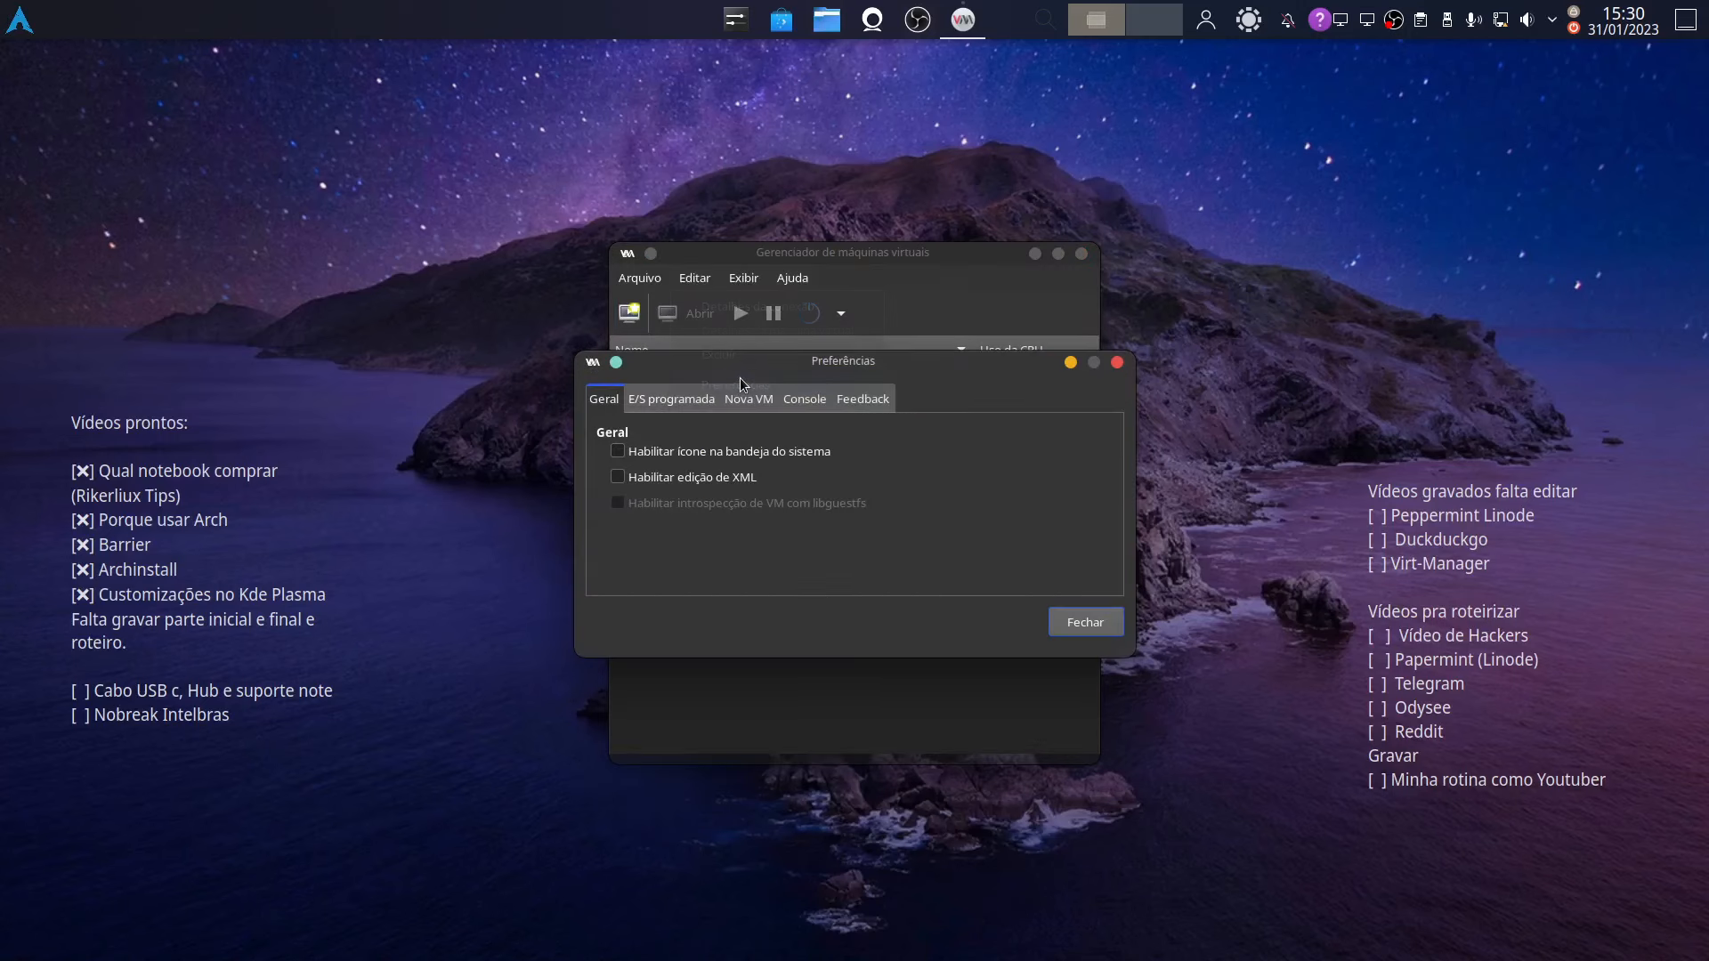
left_click(618, 453)
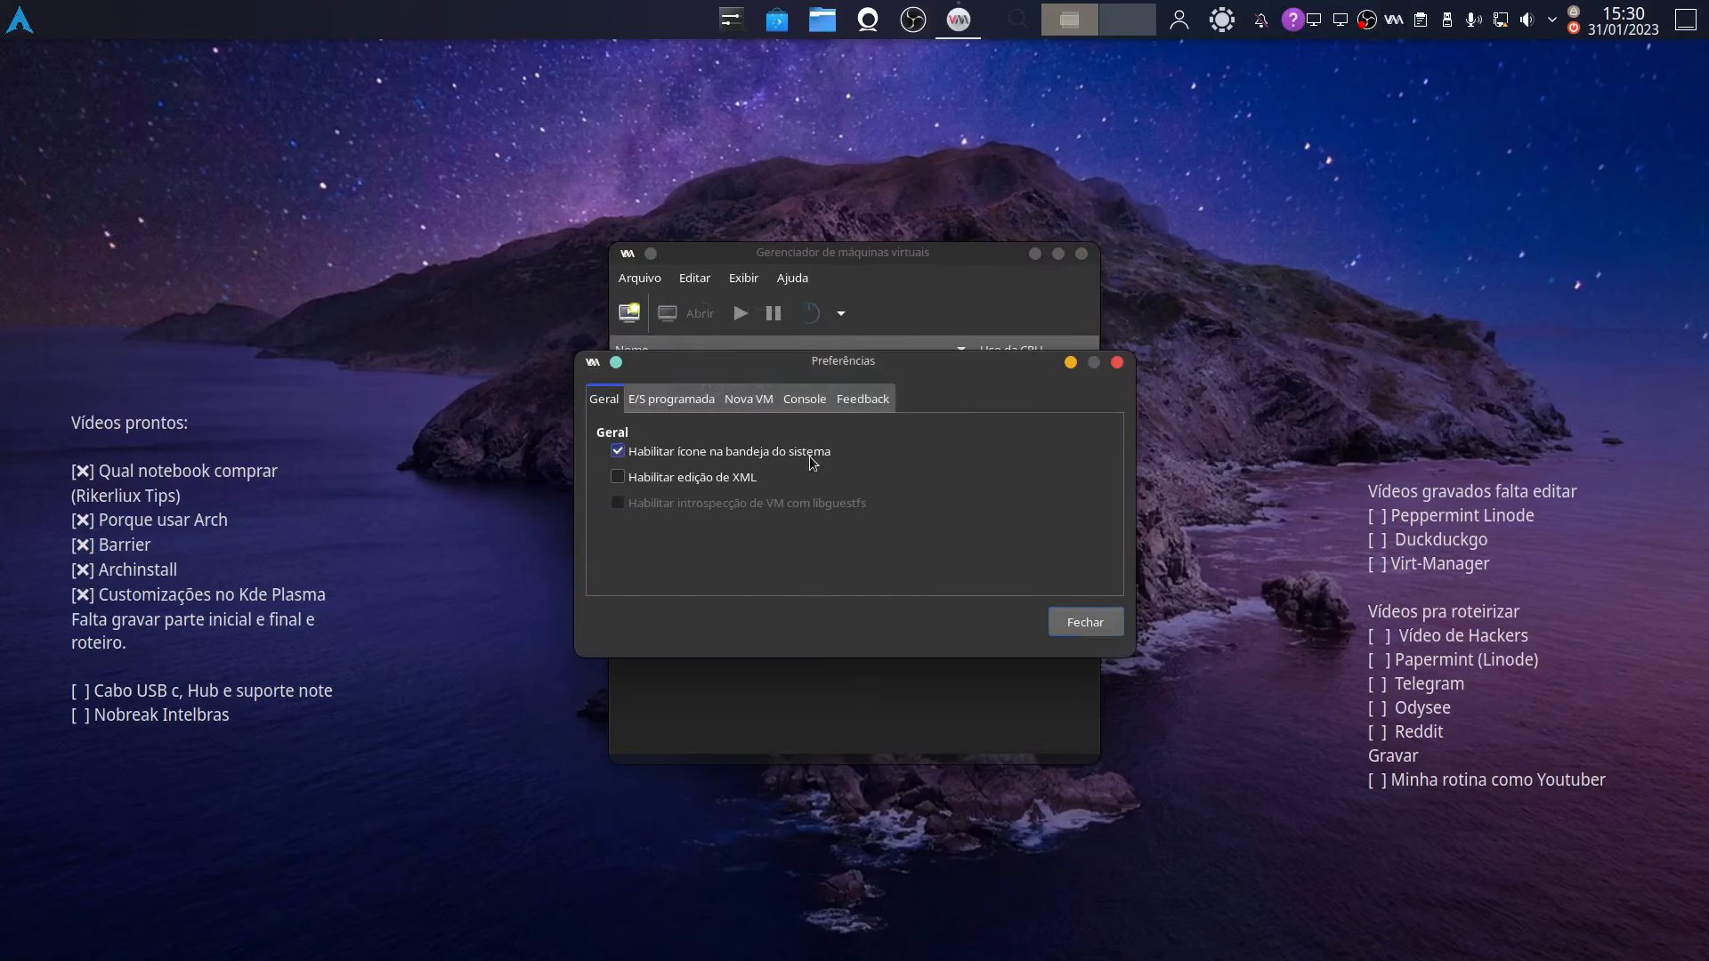
right_click(1394, 25)
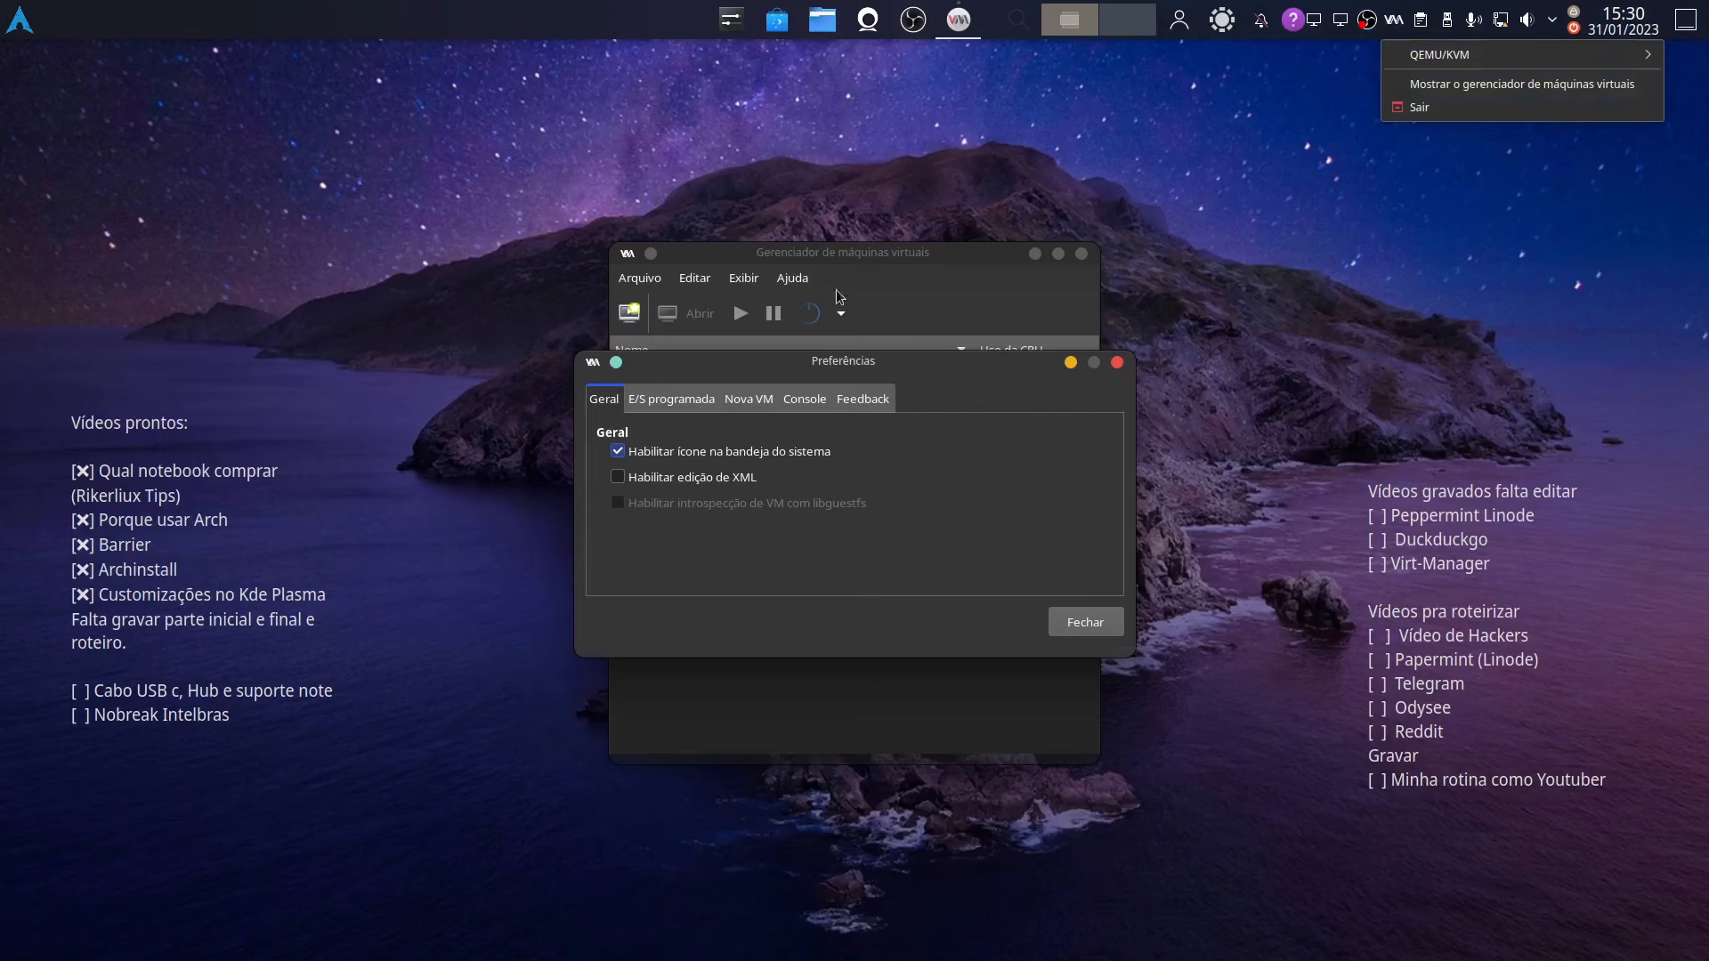
left_click(1526, 272)
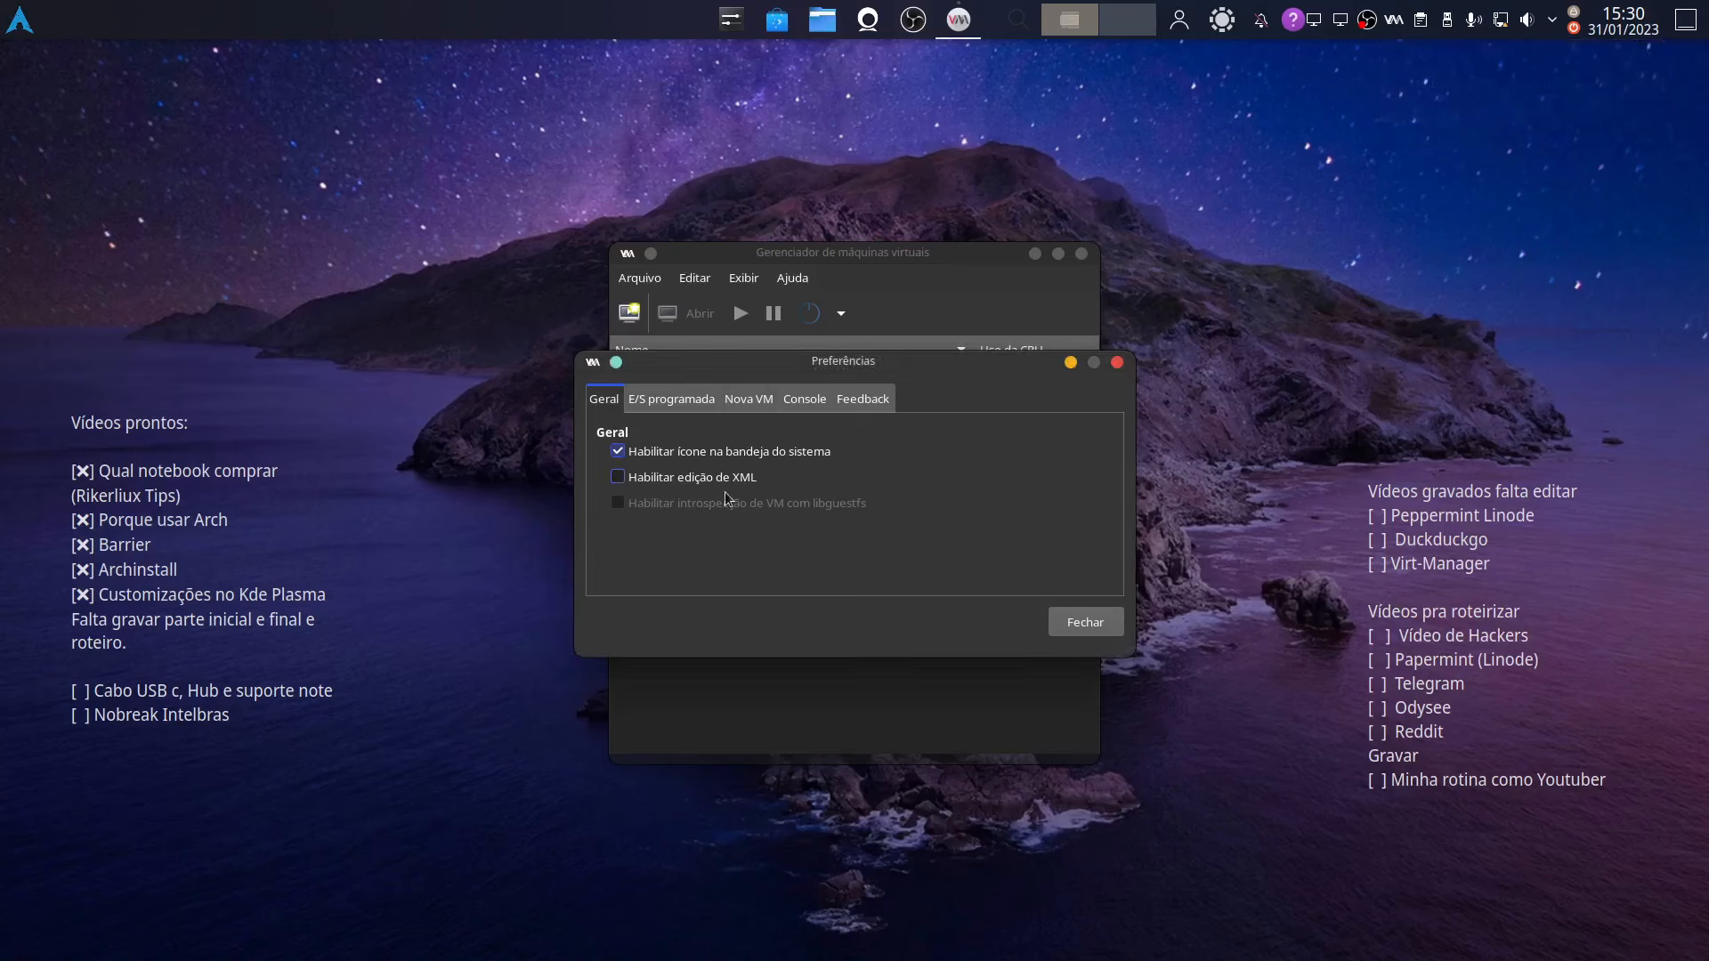
left_click(618, 477)
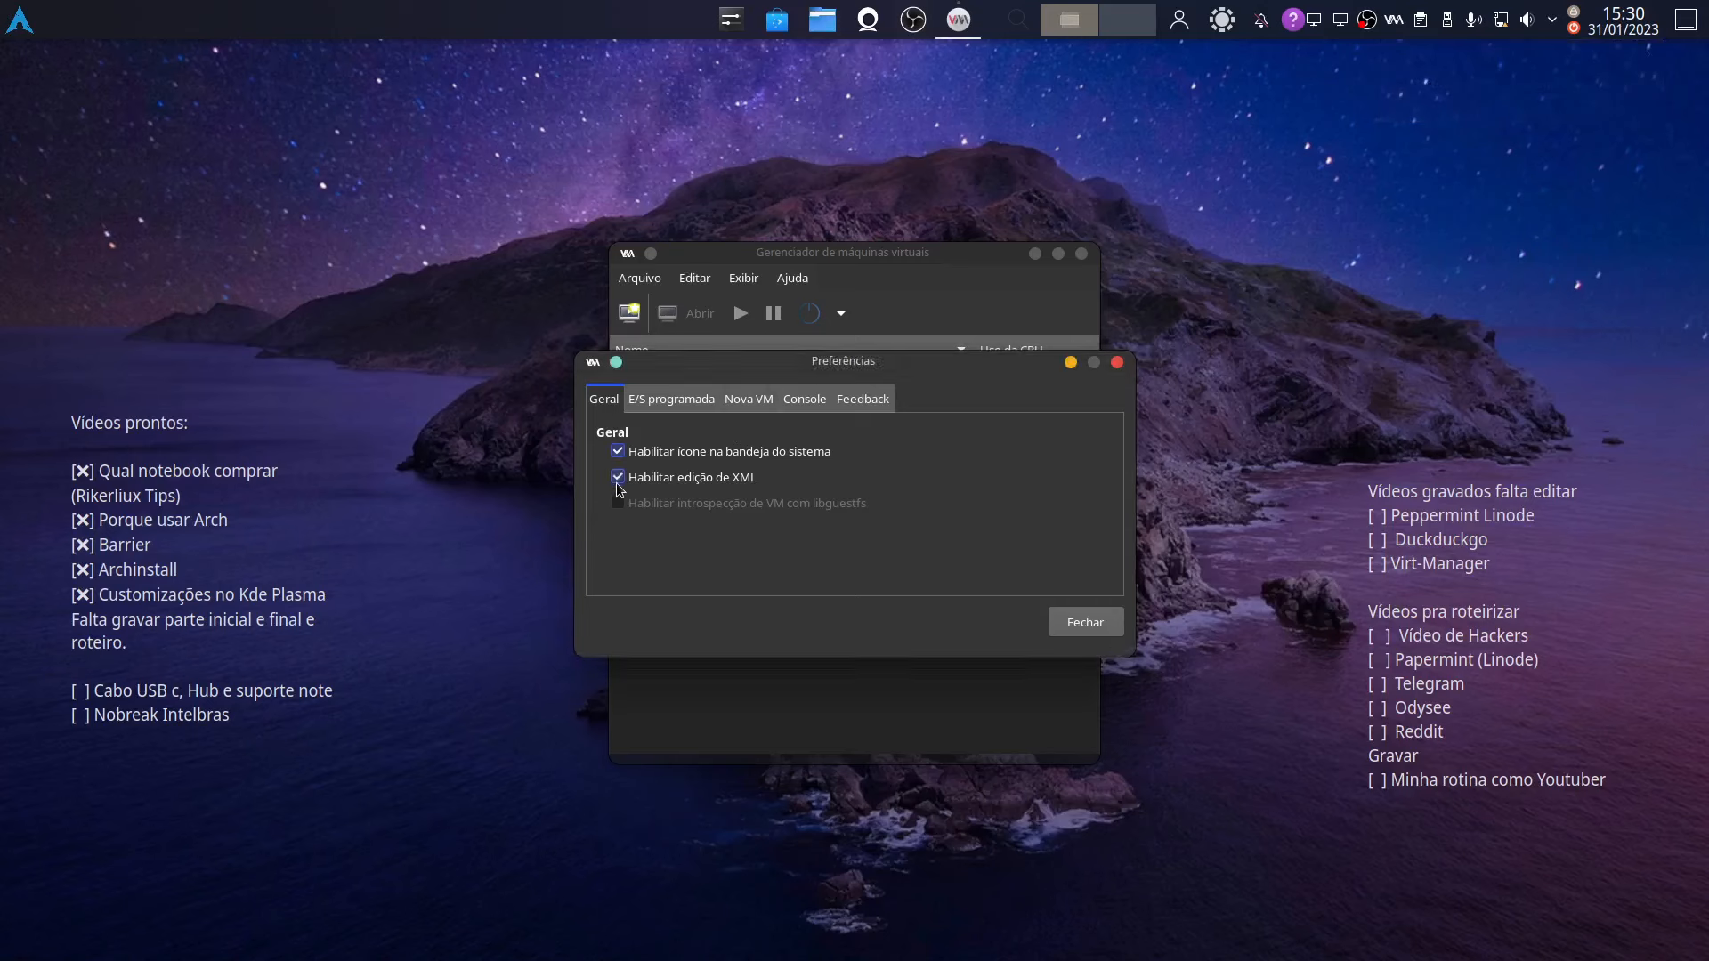
left_click(1085, 622)
Open the ubuntu22.04 virtual machine's hardware details and show its overview as XML
left_click(702, 488)
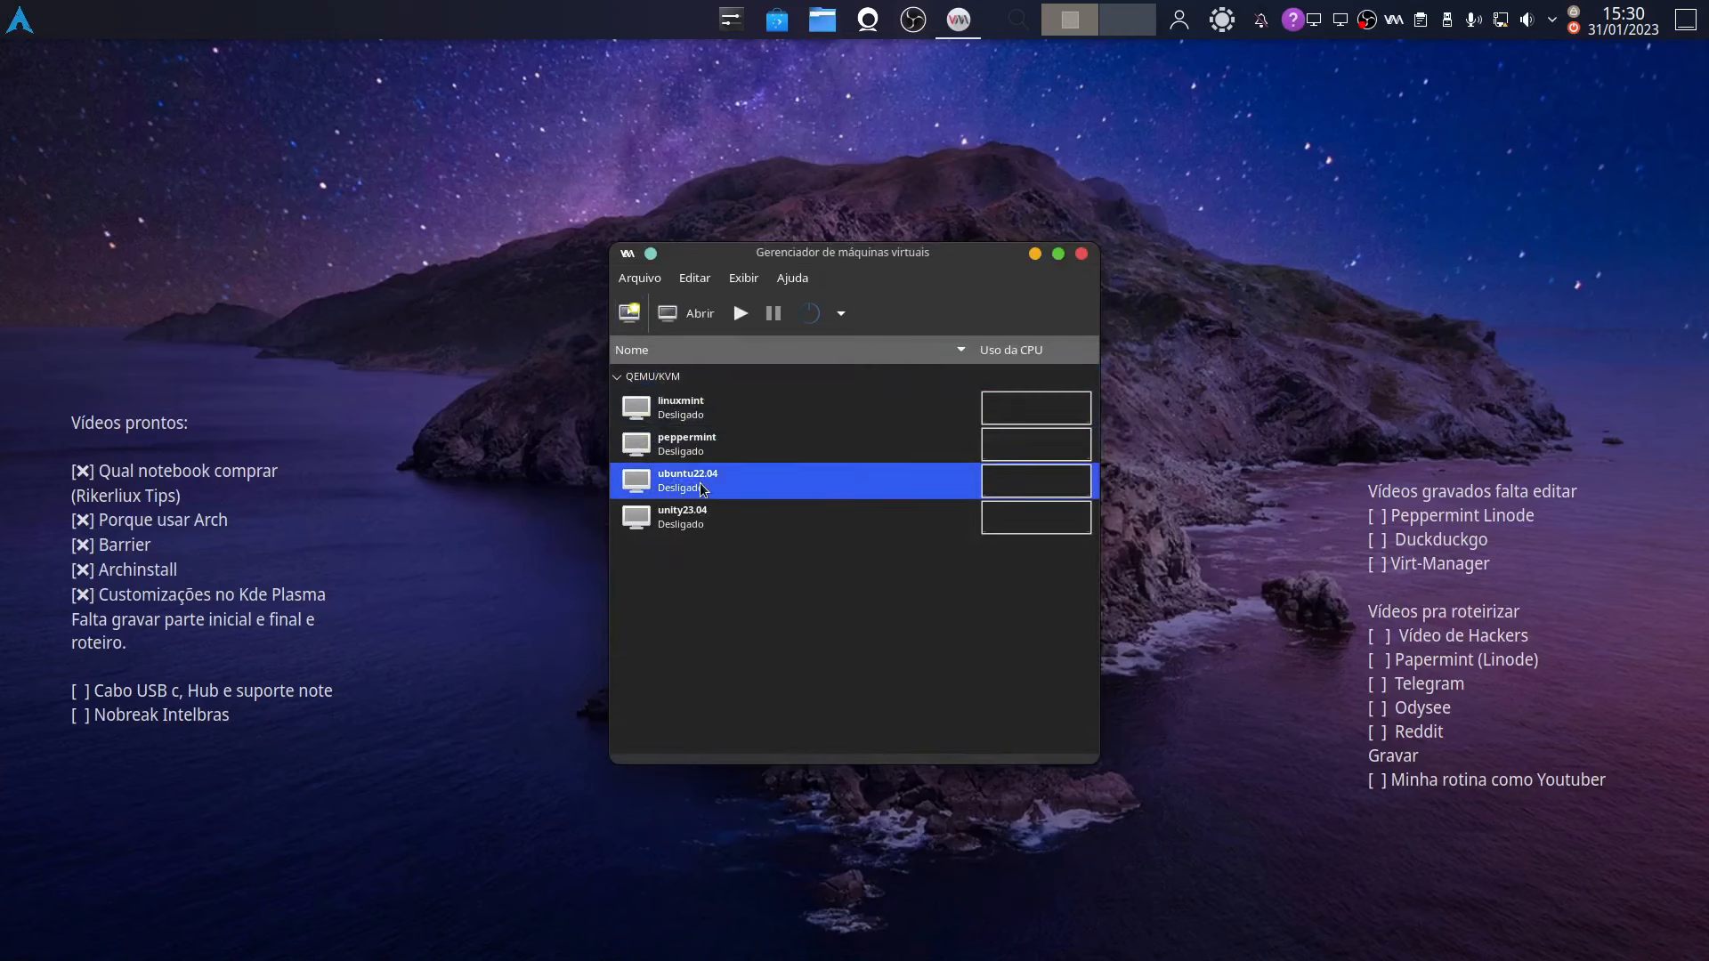
double_click(702, 488)
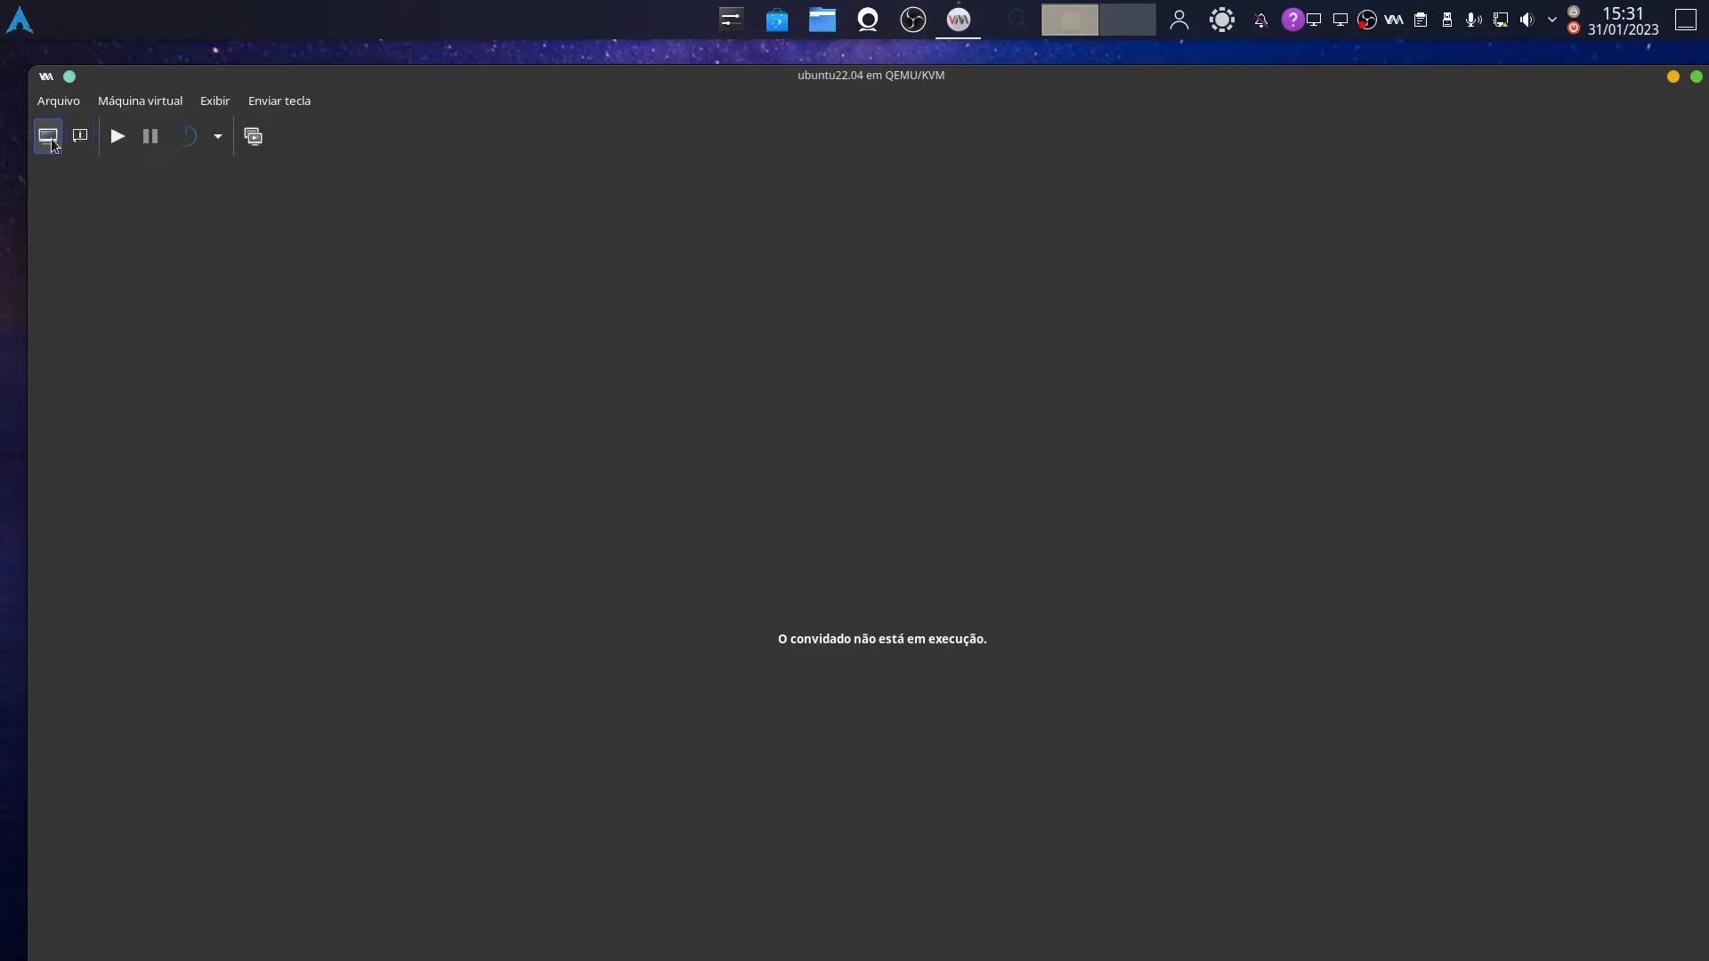
left_click(79, 139)
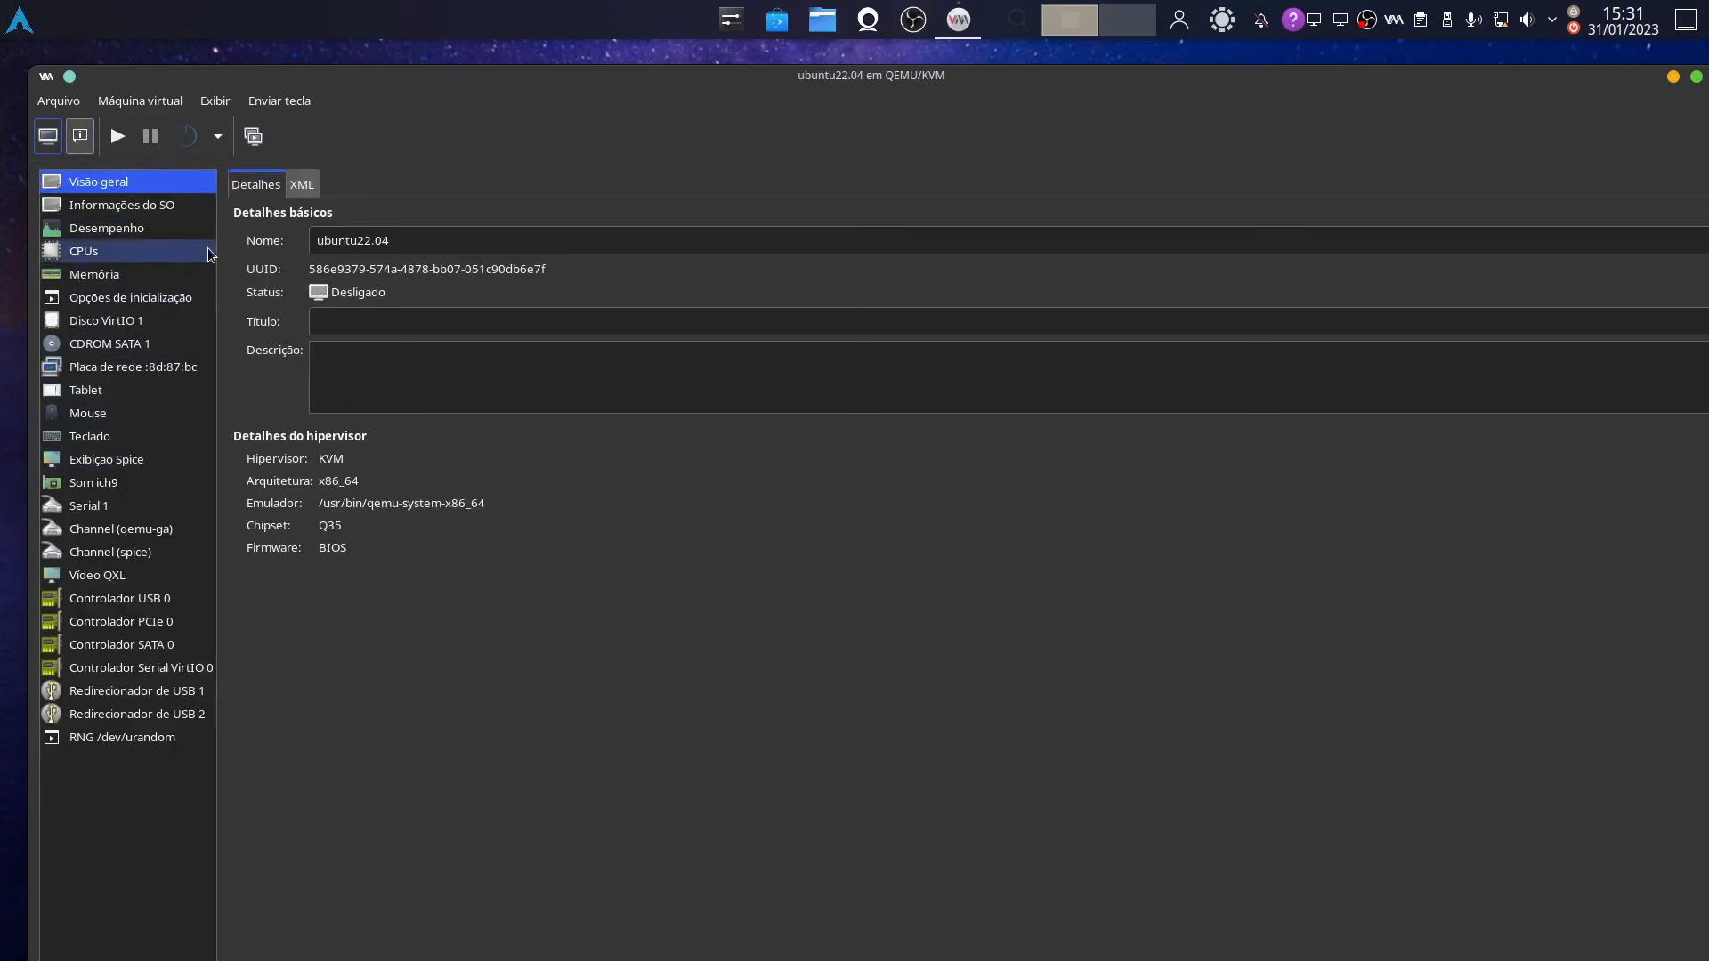
left_click(303, 186)
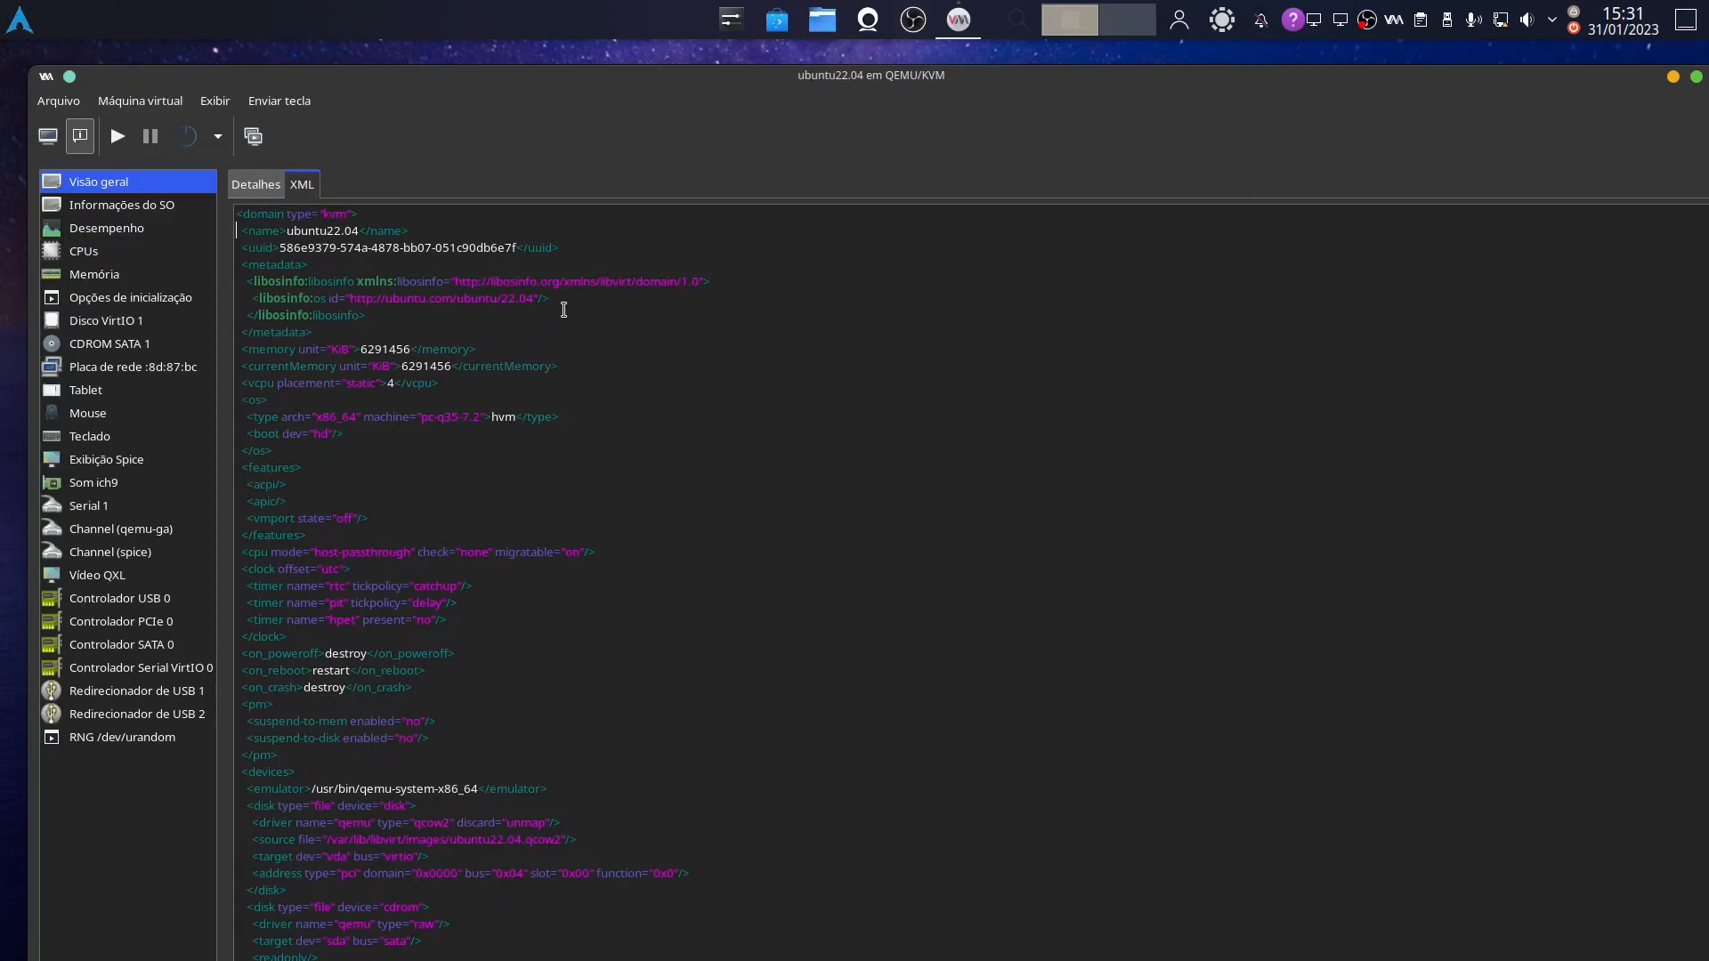
Examine the ubuntu22.04 XML definition, from the operating system metadata down to the controller, network, input and video devices
left_click_drag(357, 300, 470, 300)
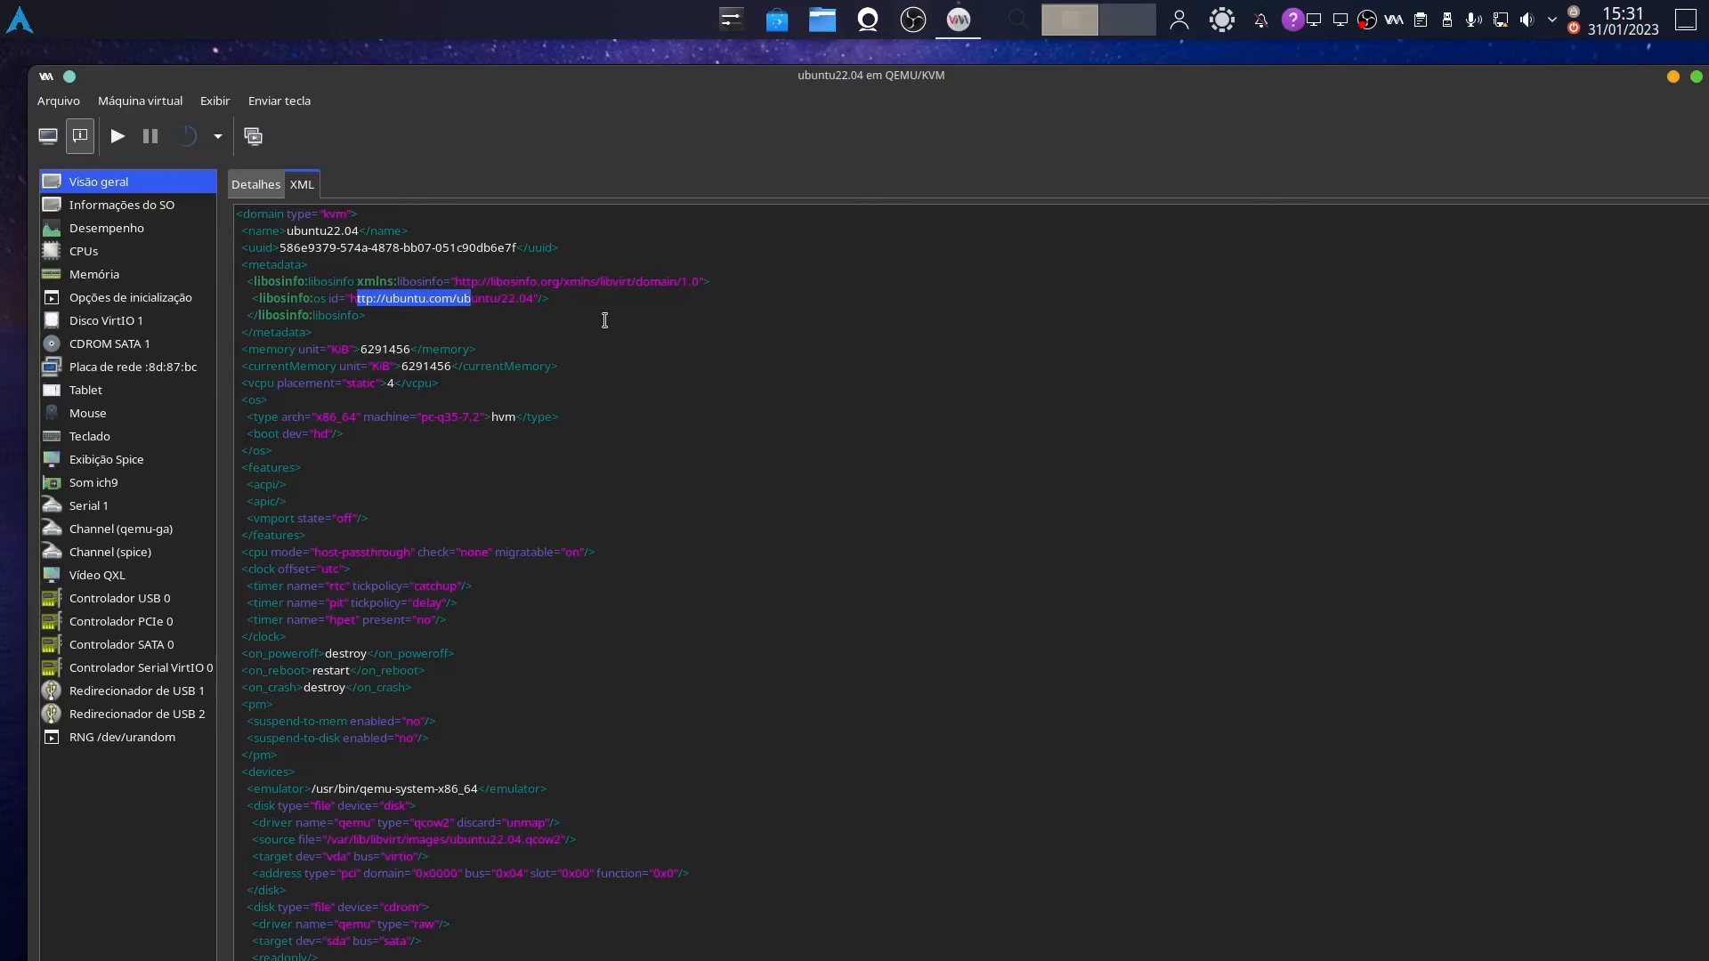
left_click(581, 418)
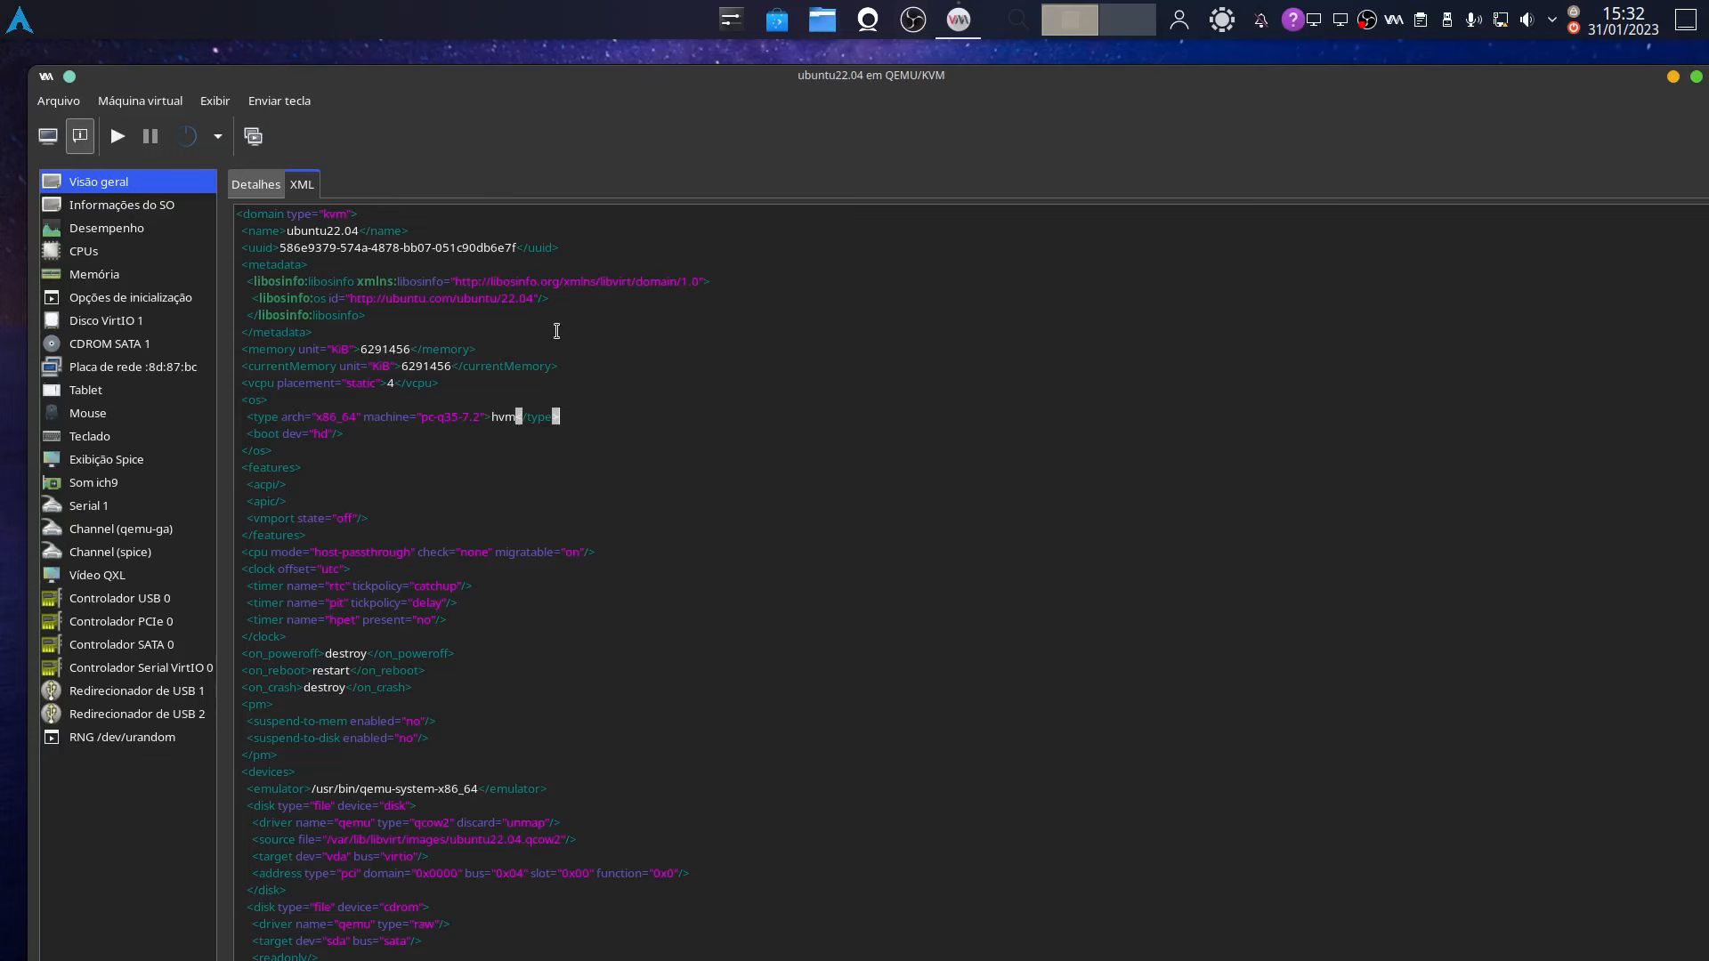
scroll(511, 655, "down", 20)
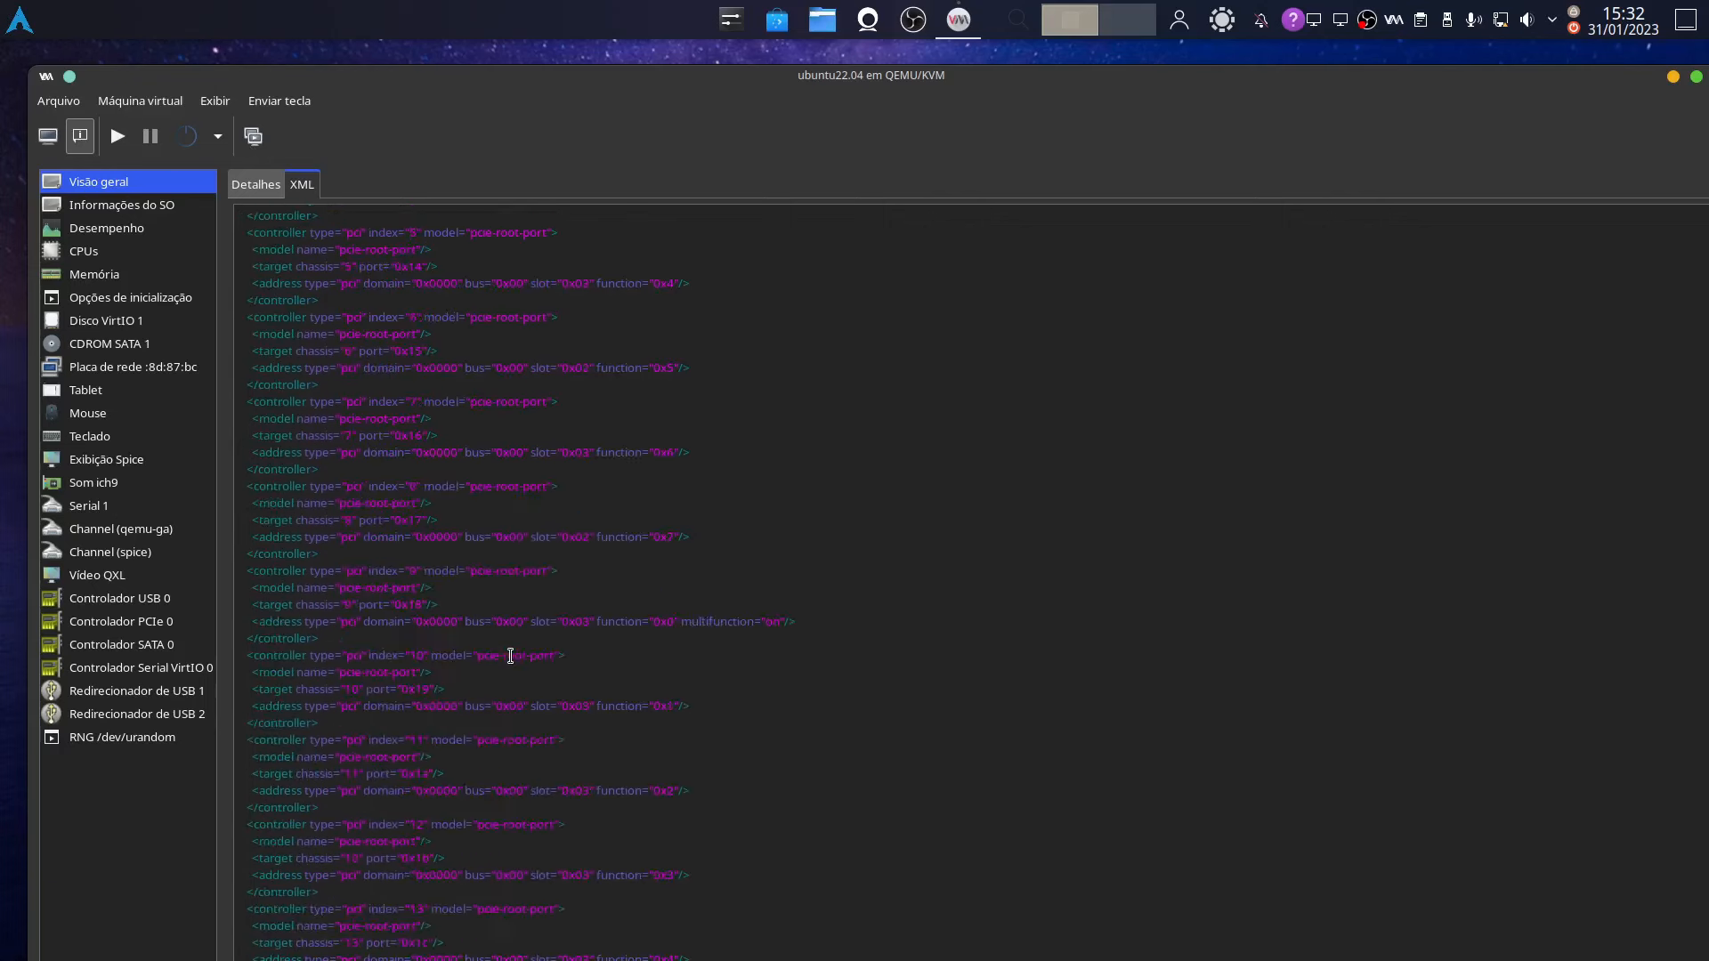
scroll(511, 656, "up", 8)
scroll(511, 656, "up", 15)
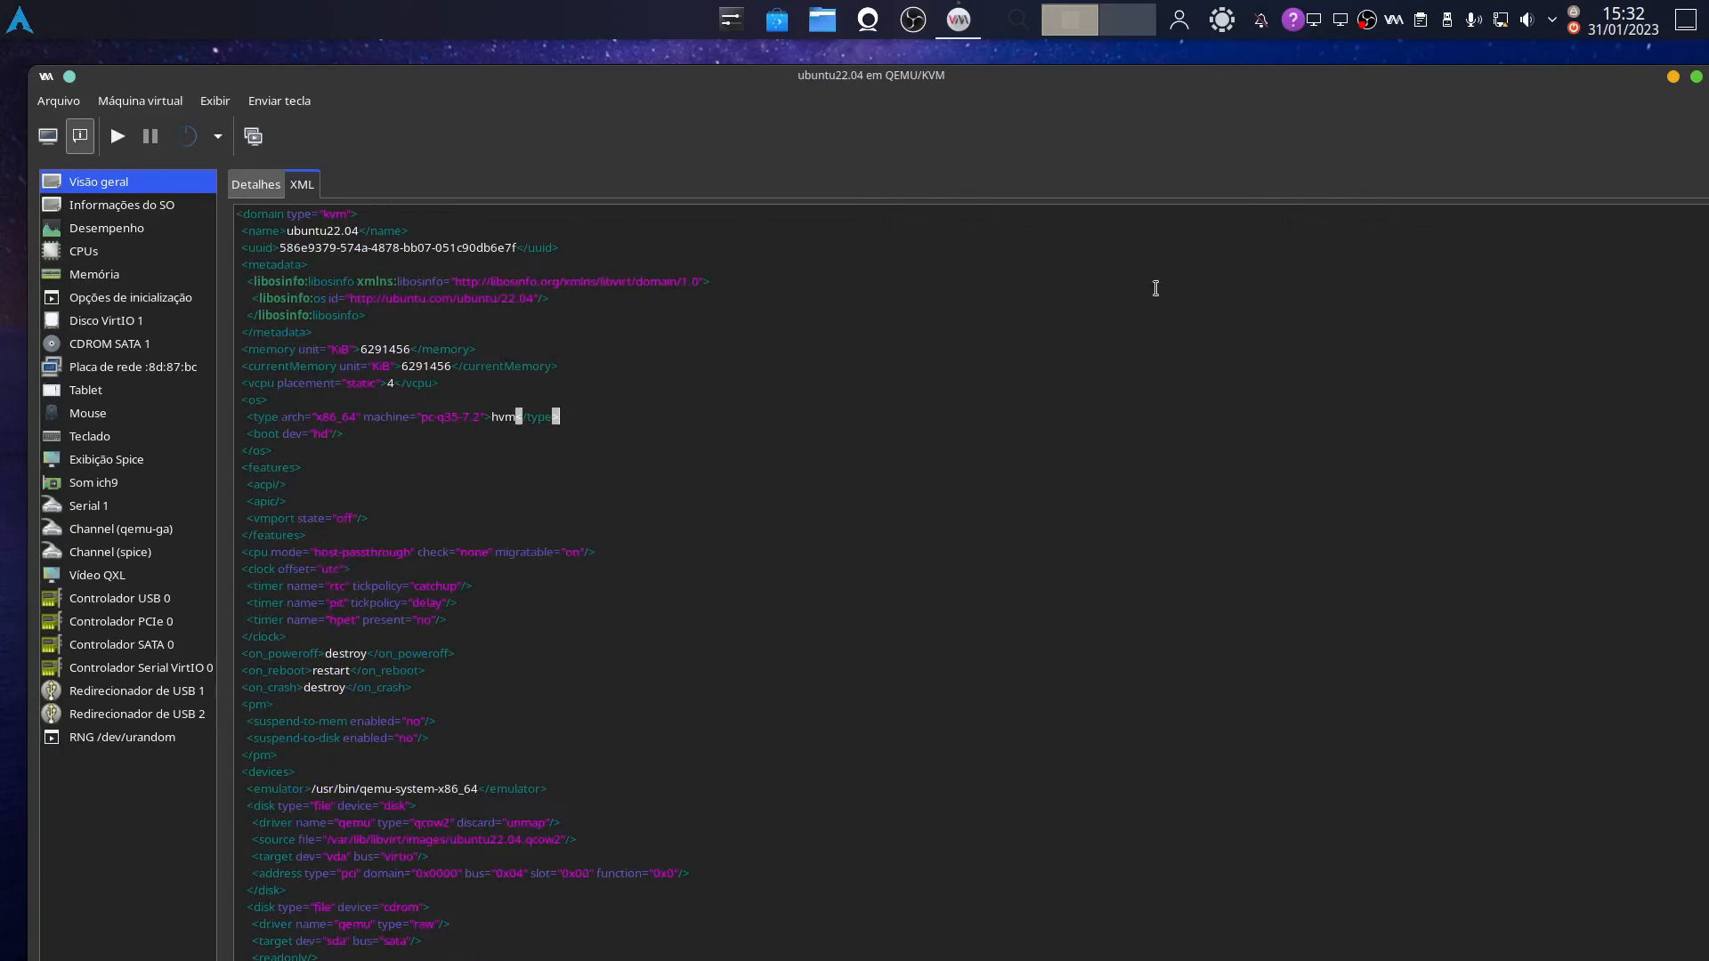
scroll(712, 507, "down", 18)
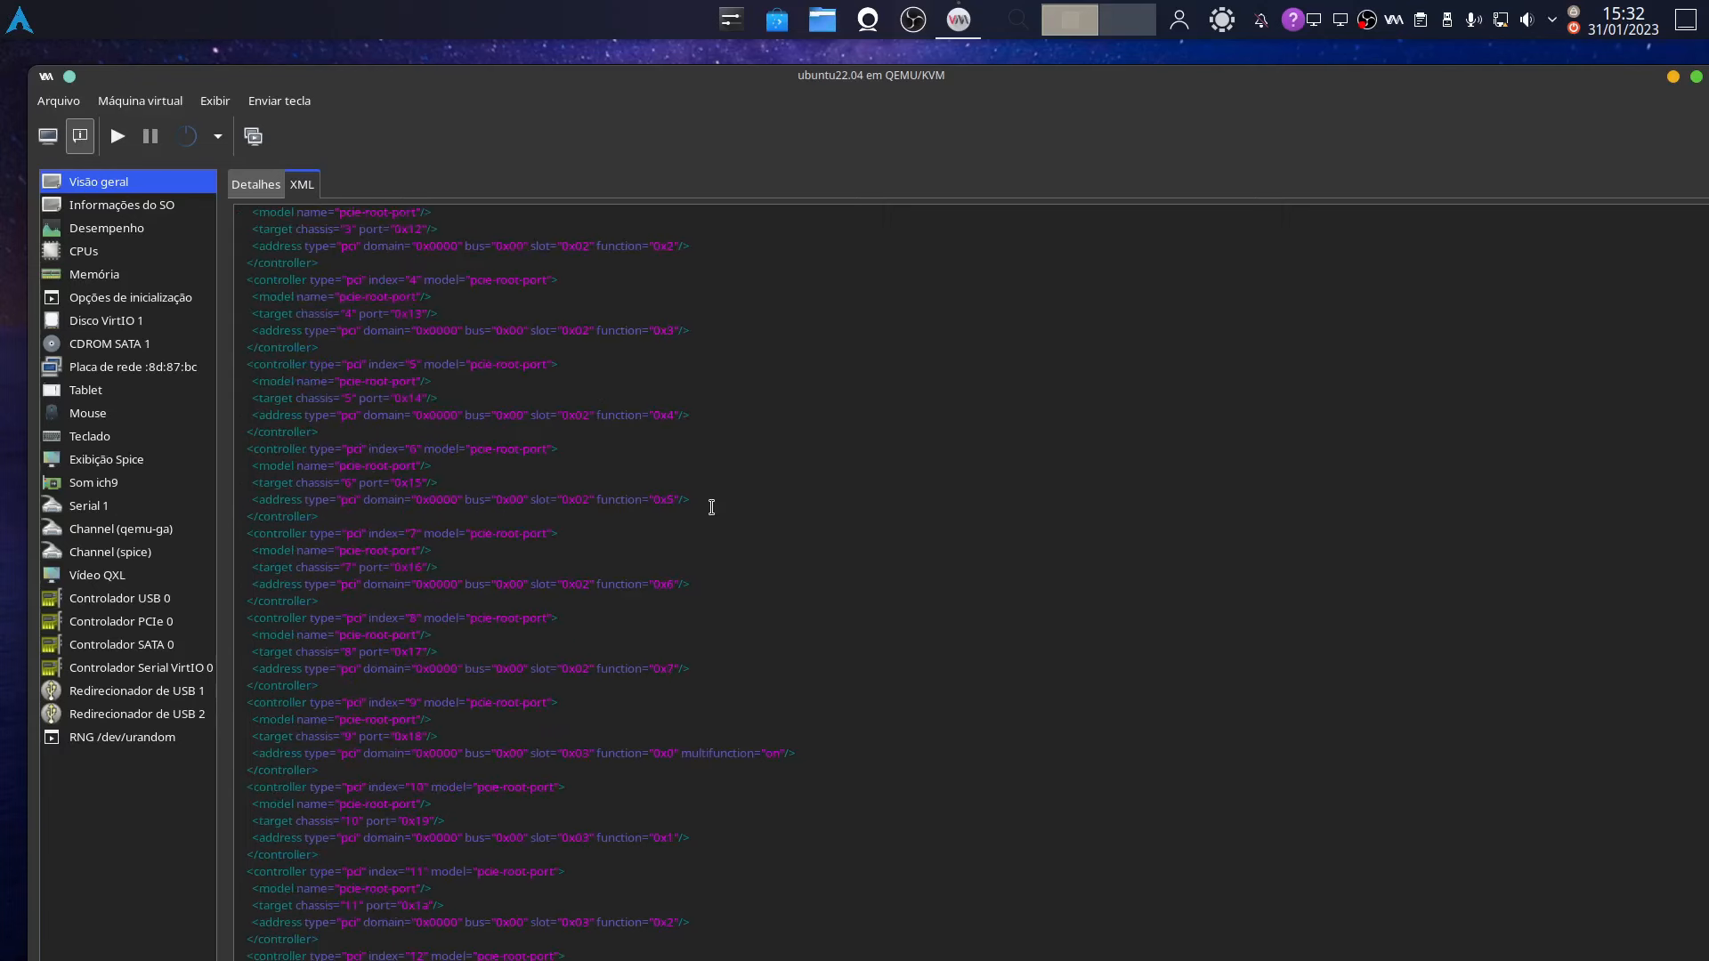
scroll(585, 609, "down", 10)
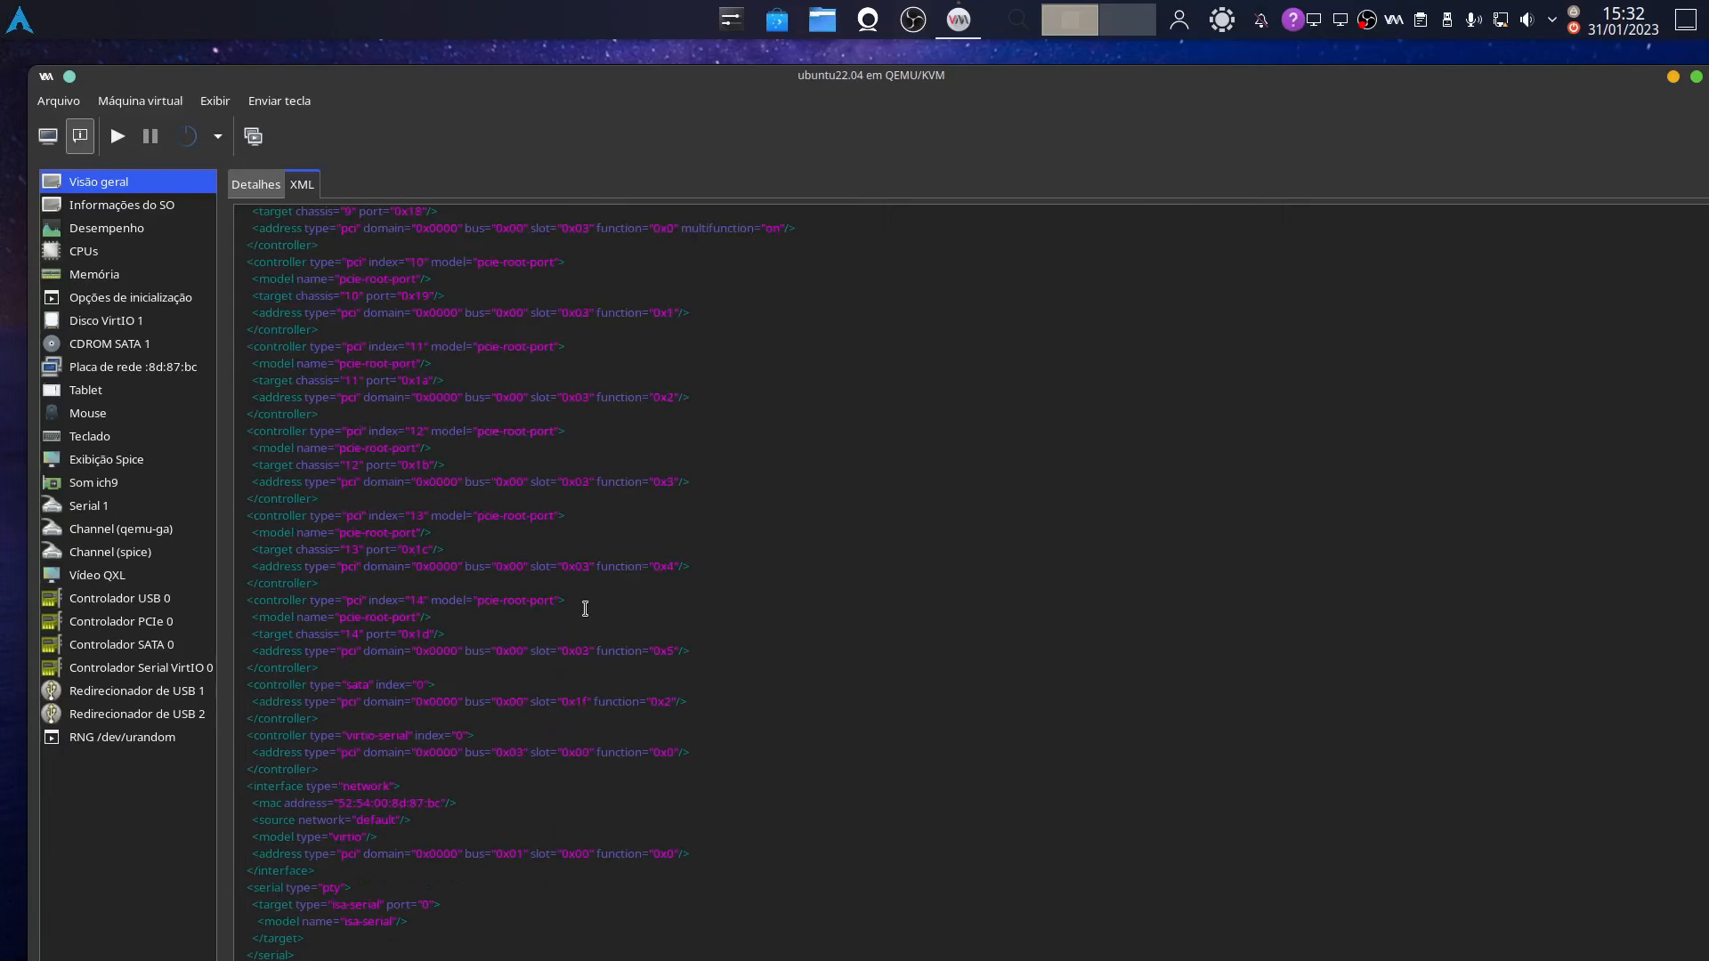
scroll(585, 609, "down", 10)
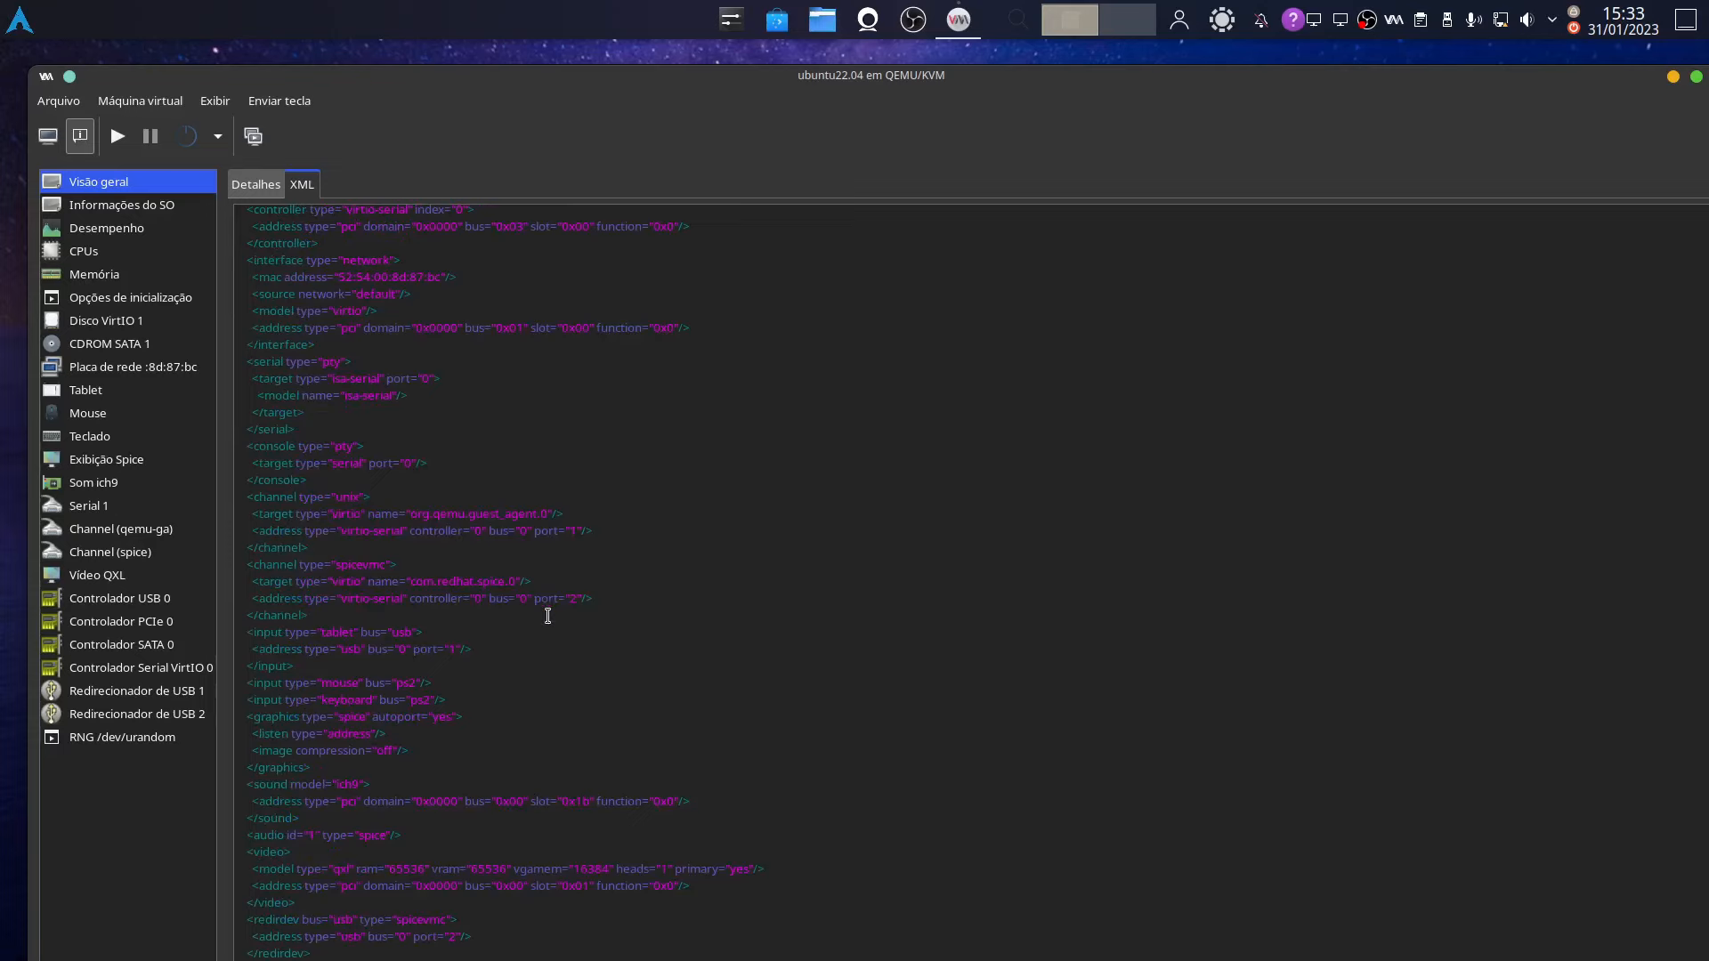
scroll(544, 613, "down", 2)
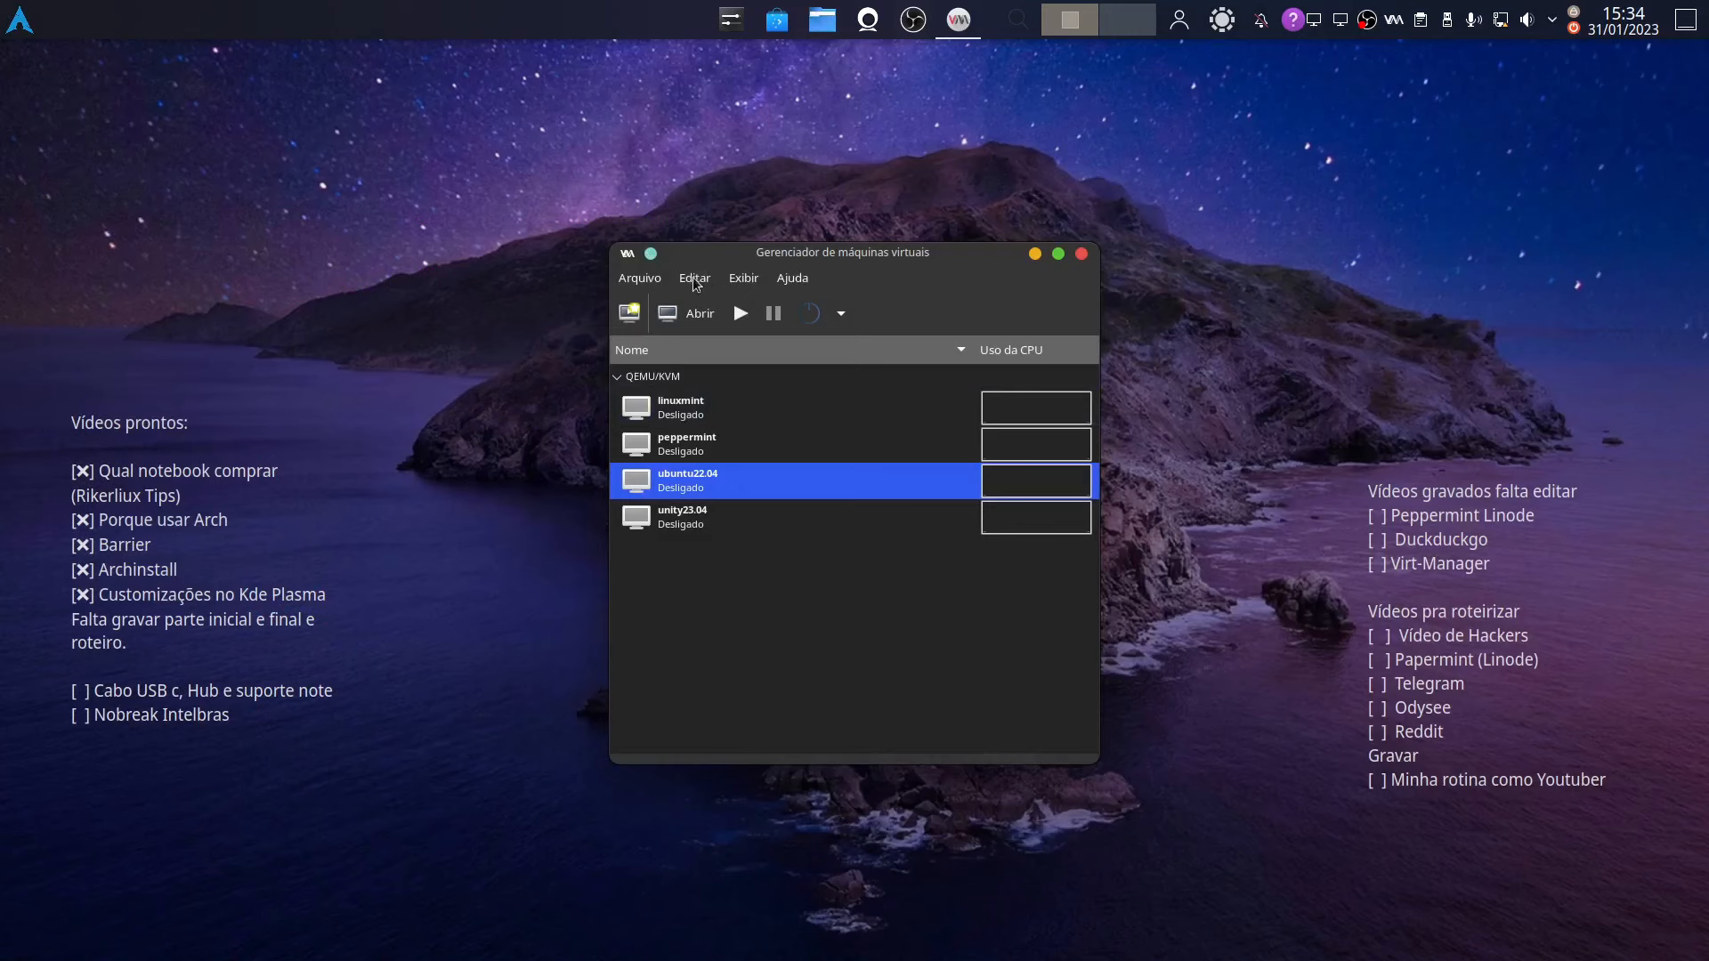
Enable collection of memory statistics and network I/O (Obter E/S de rede) in the preferences' statistics options
left_click(695, 279)
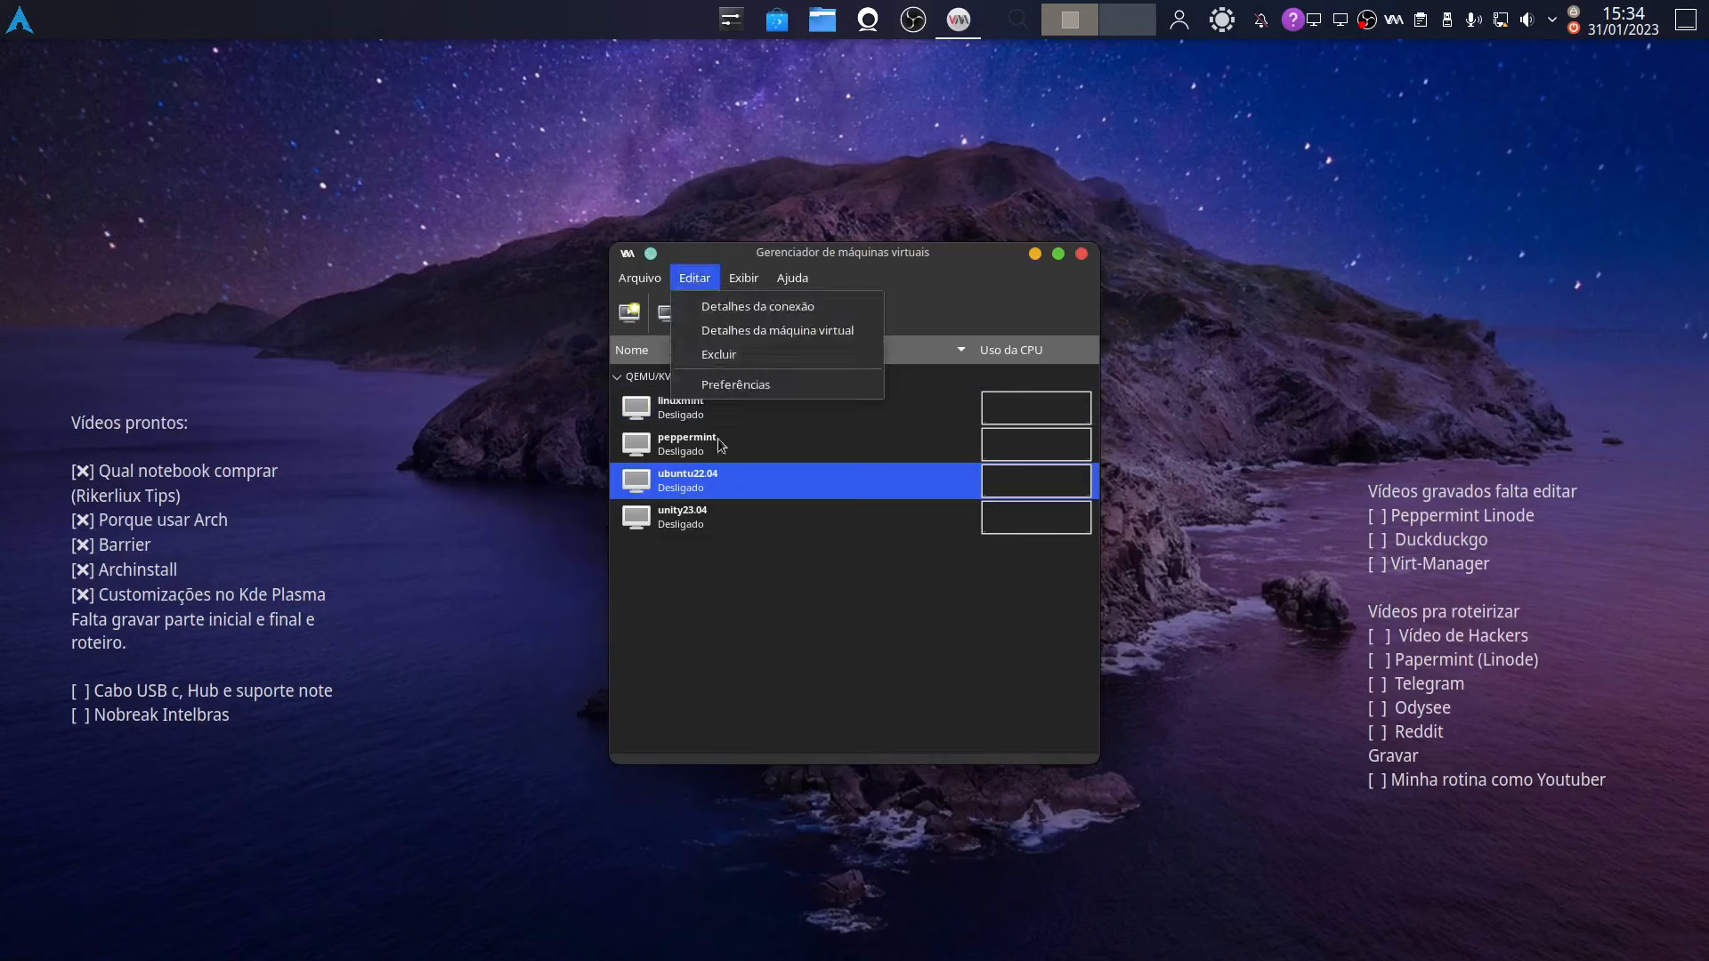
left_click(719, 386)
left_click(677, 402)
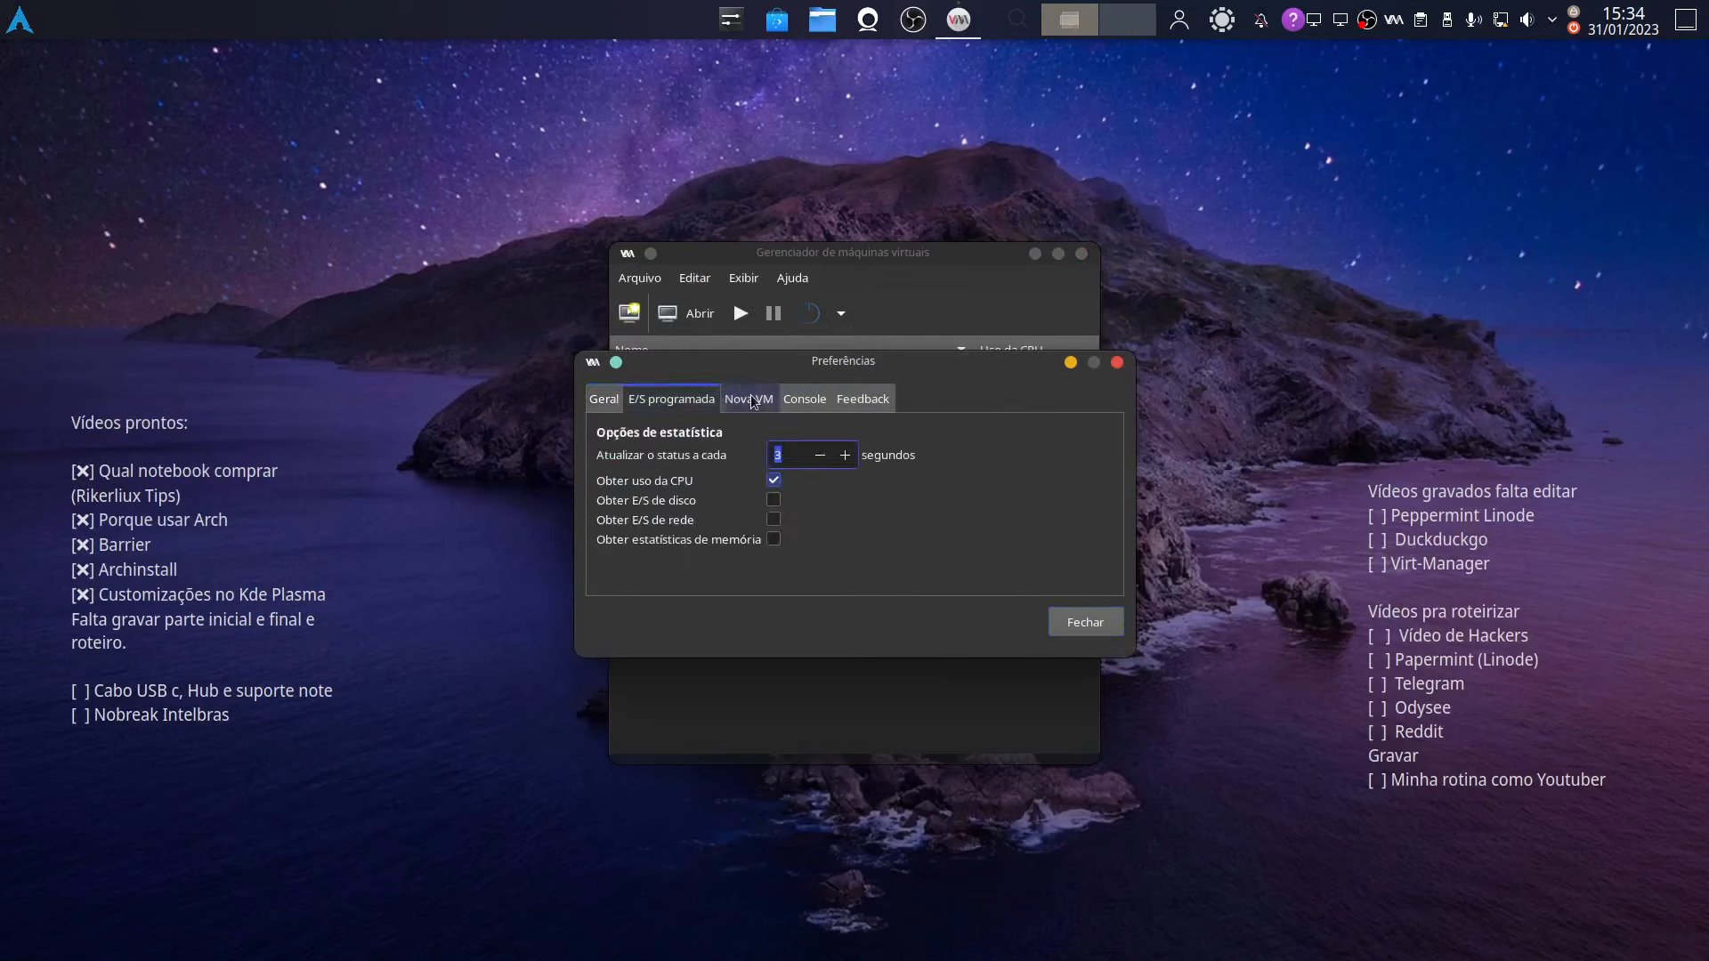
left_click(752, 400)
left_click(809, 401)
left_click(857, 400)
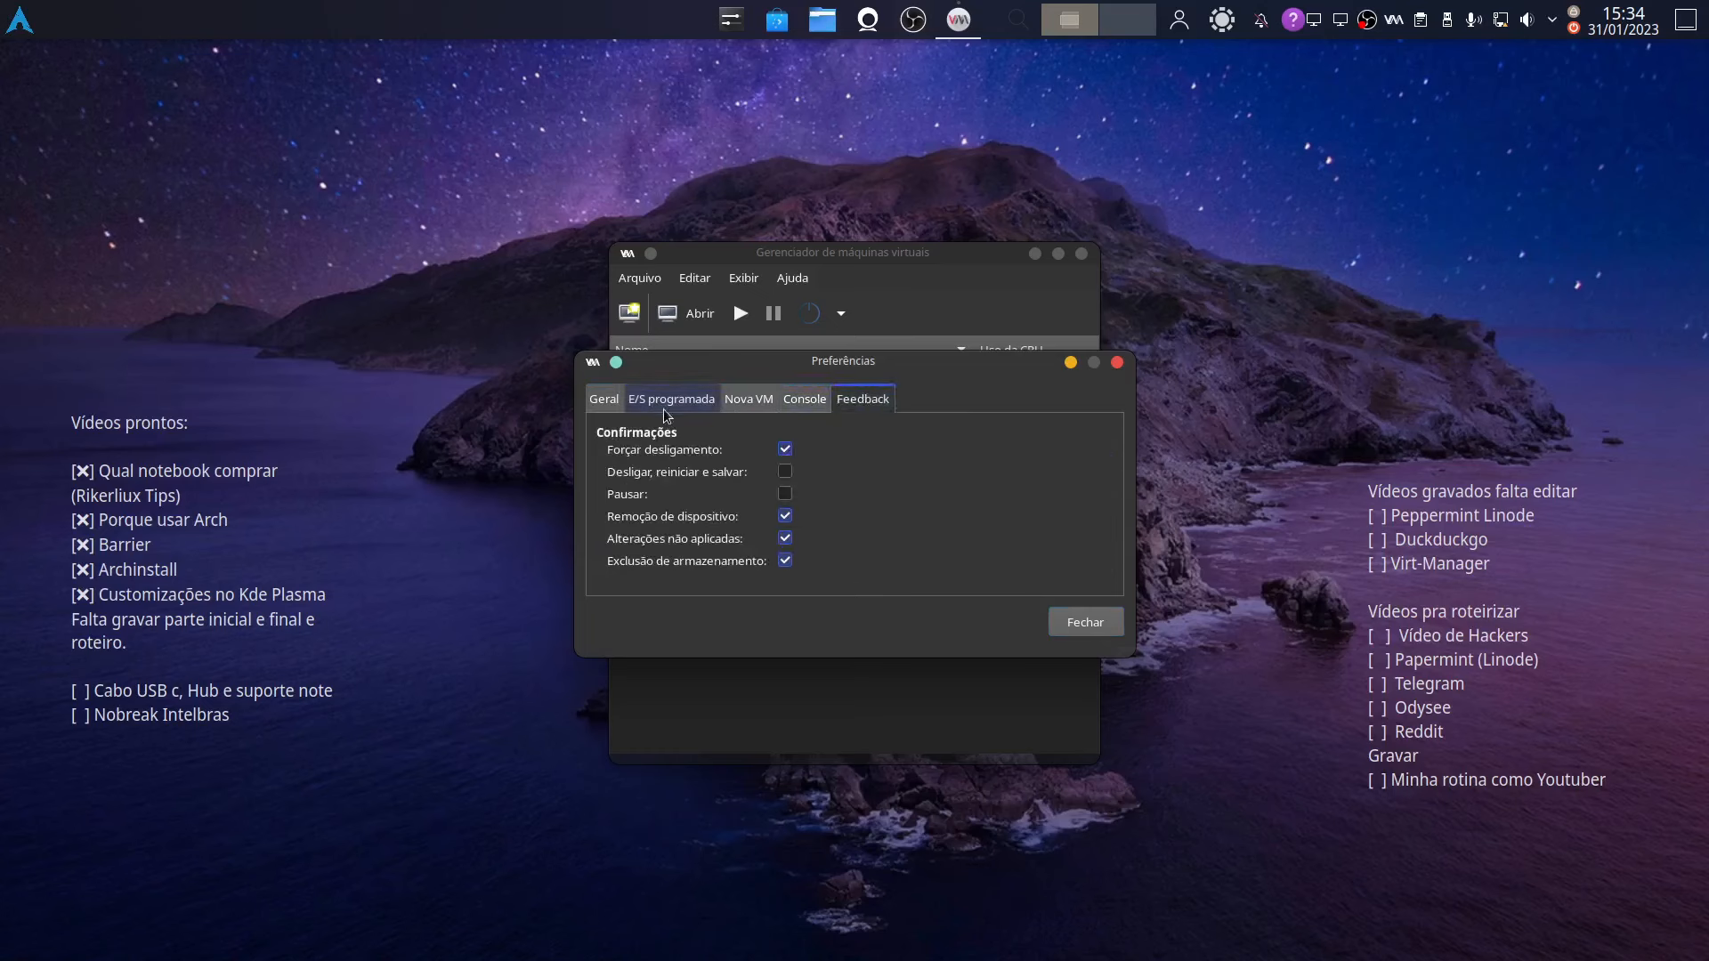
left_click(637, 406)
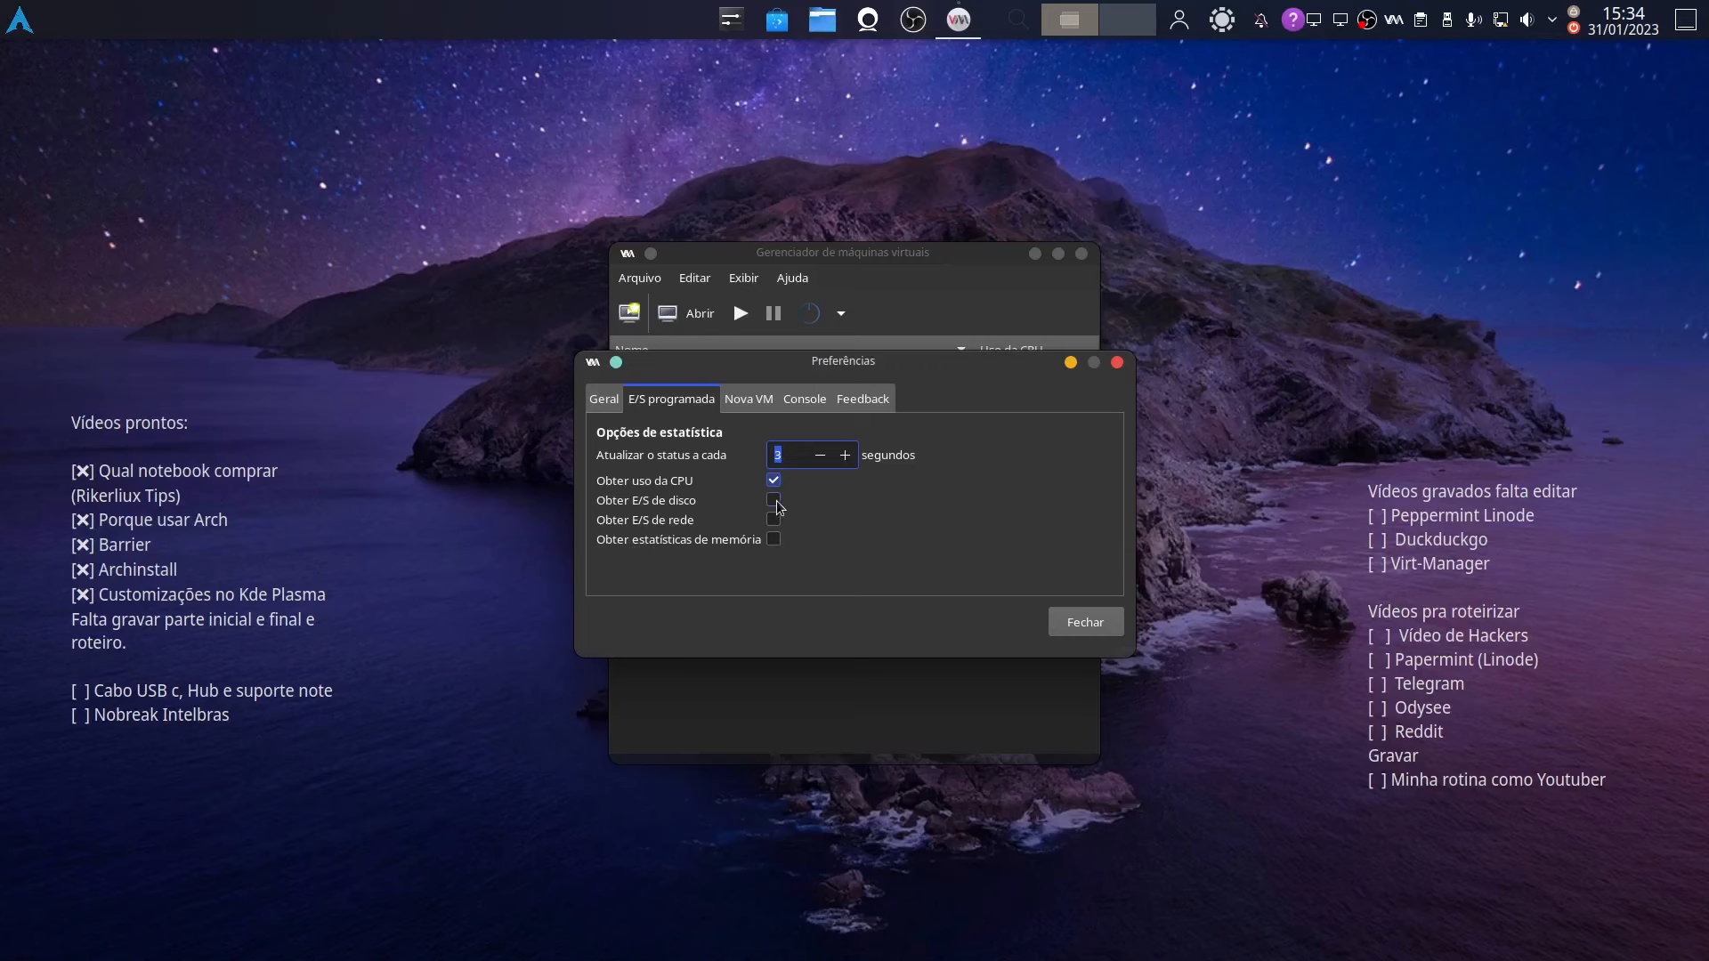
left_click(774, 540)
left_click(773, 520)
Set the default storage format for new virtual machines to QCOW2
left_click(762, 405)
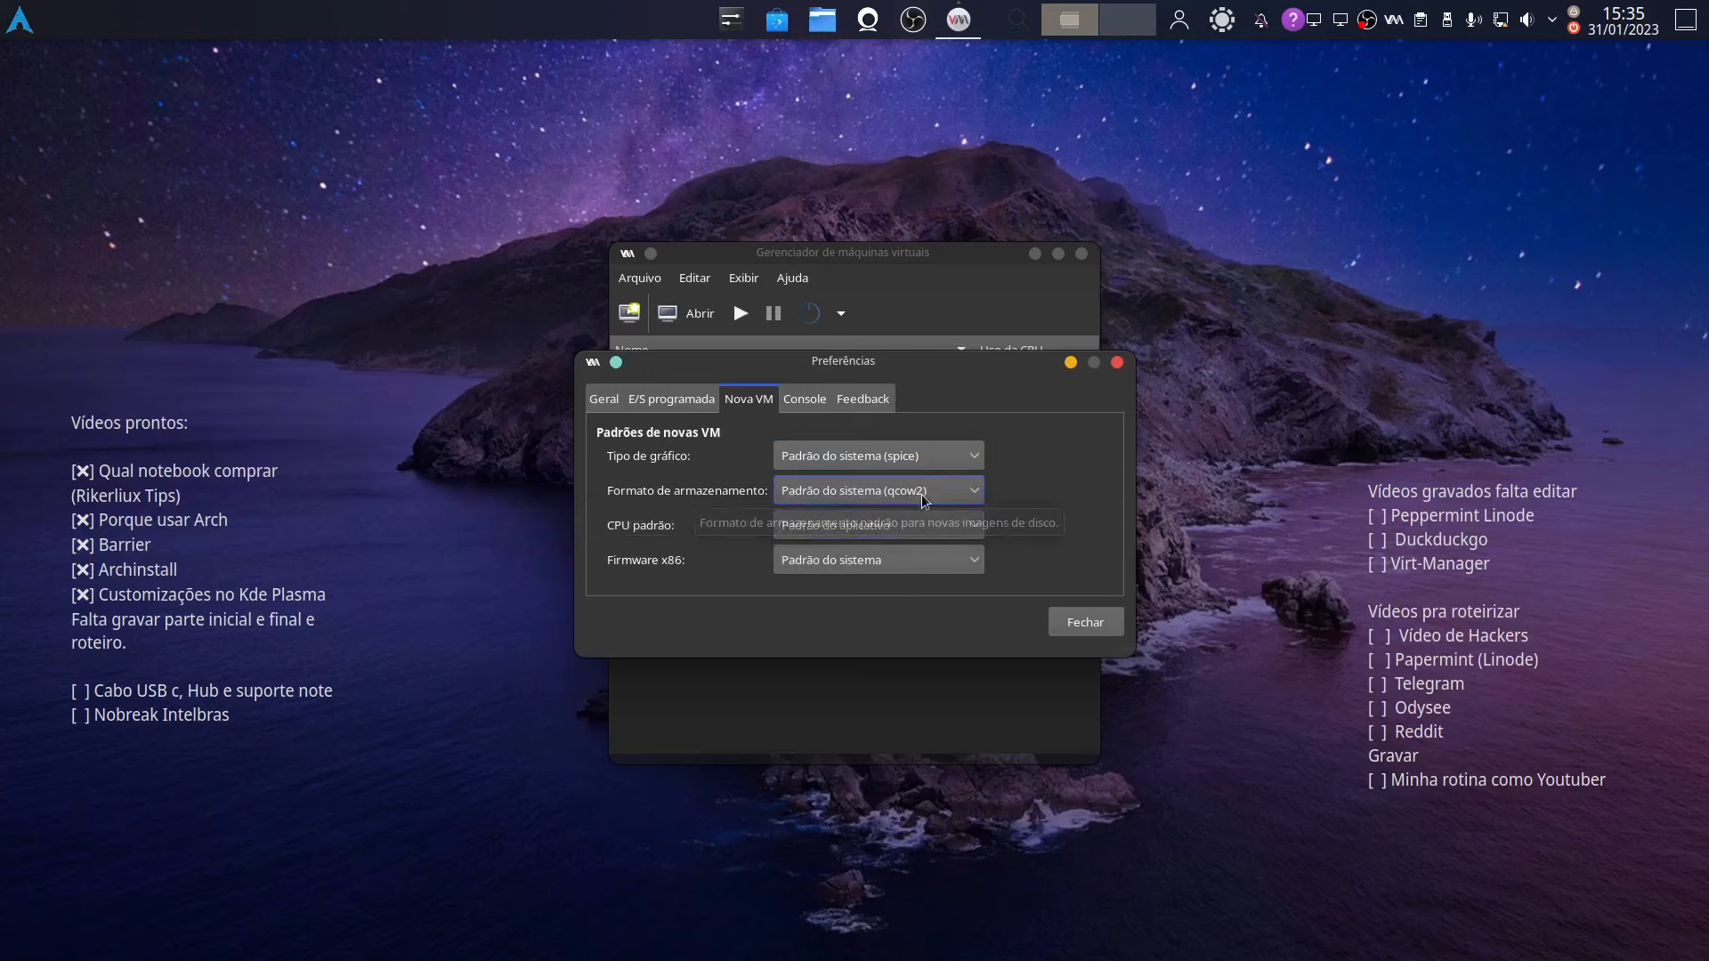
left_click(950, 499)
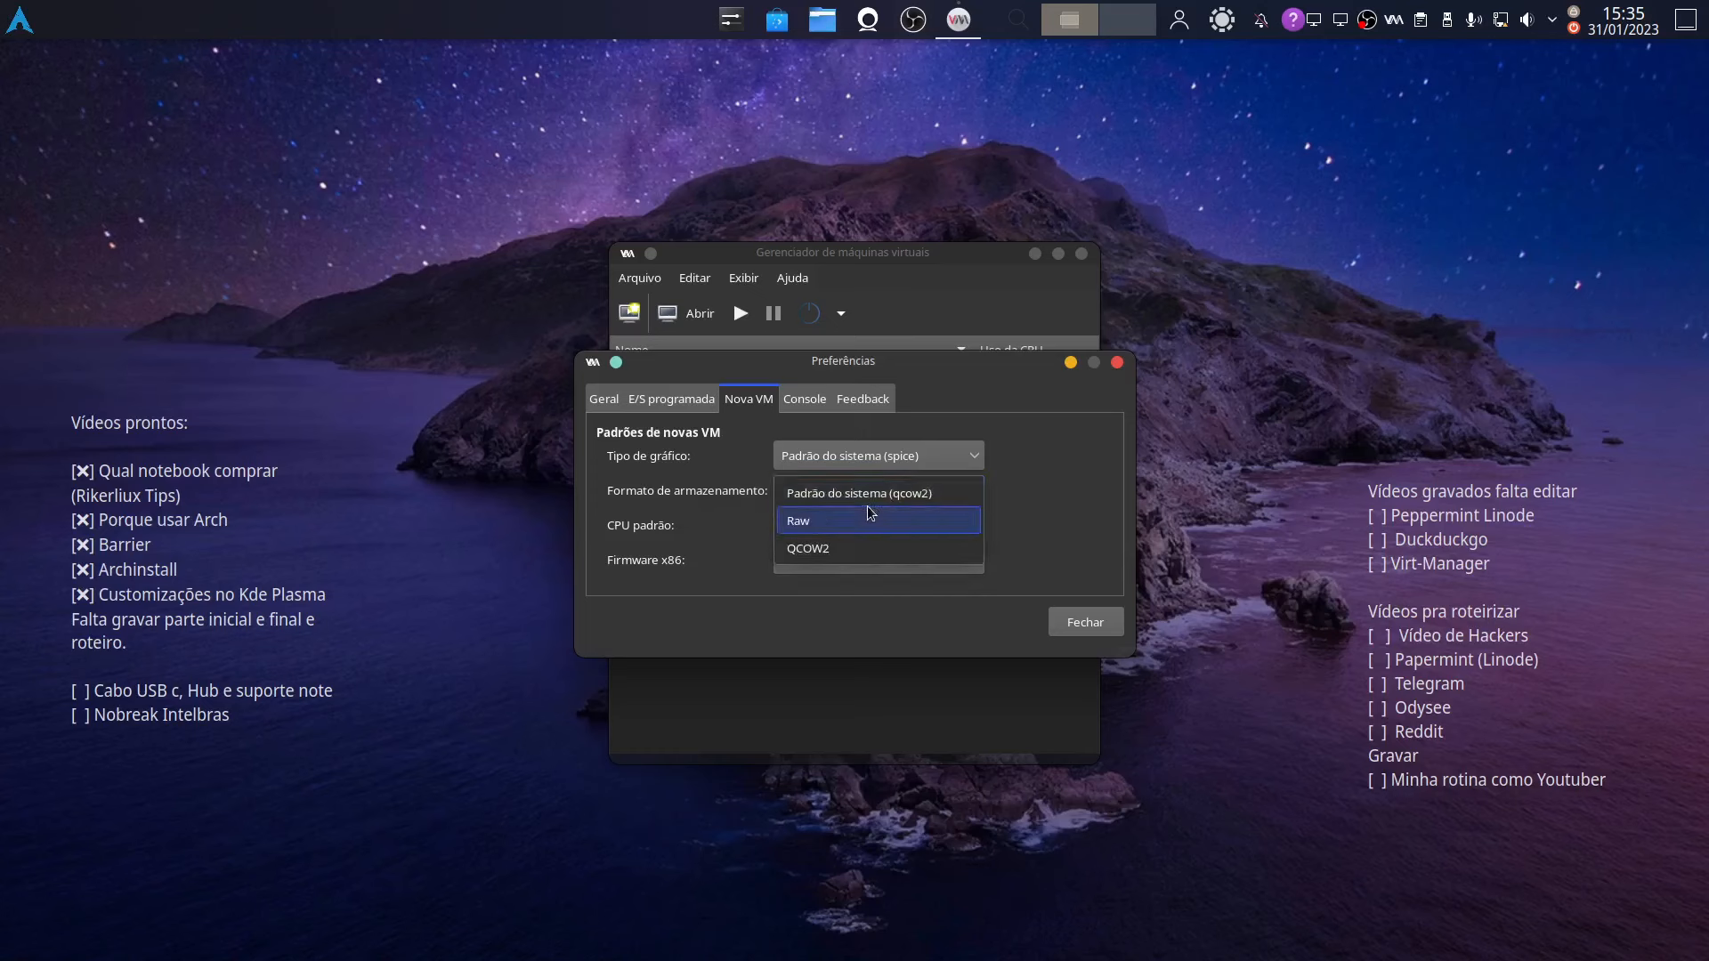
left_click(837, 549)
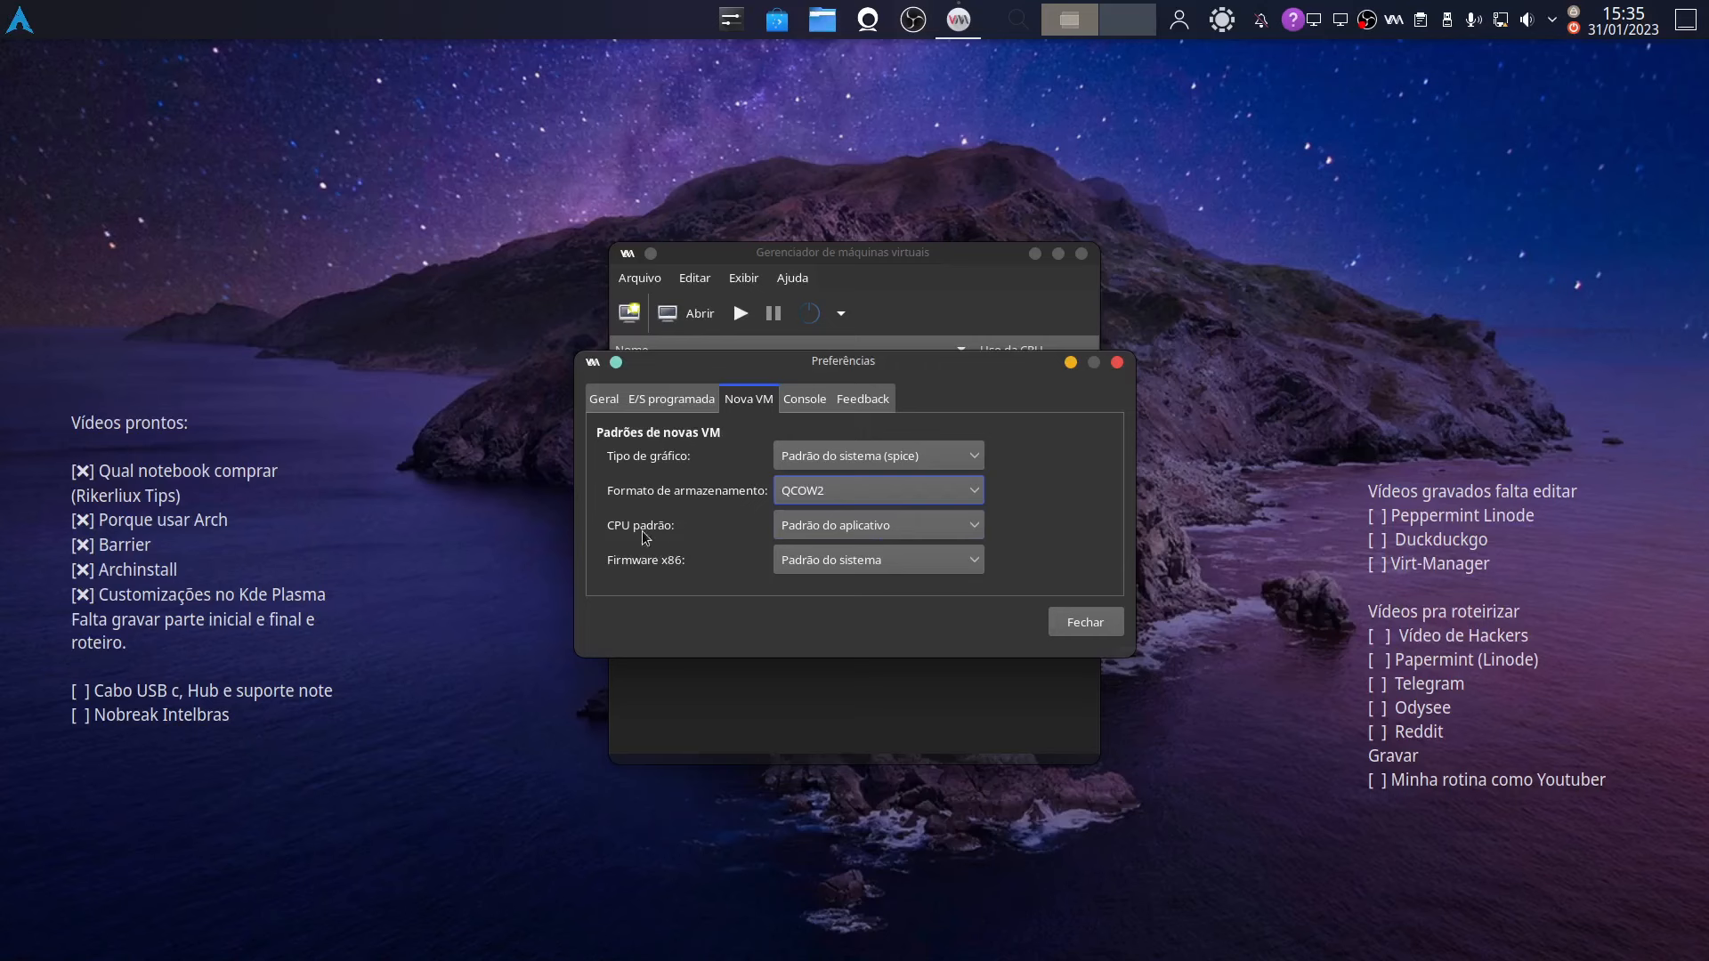
Review the default CPU and x86 firmware choices offered for new virtual machines
left_click(825, 527)
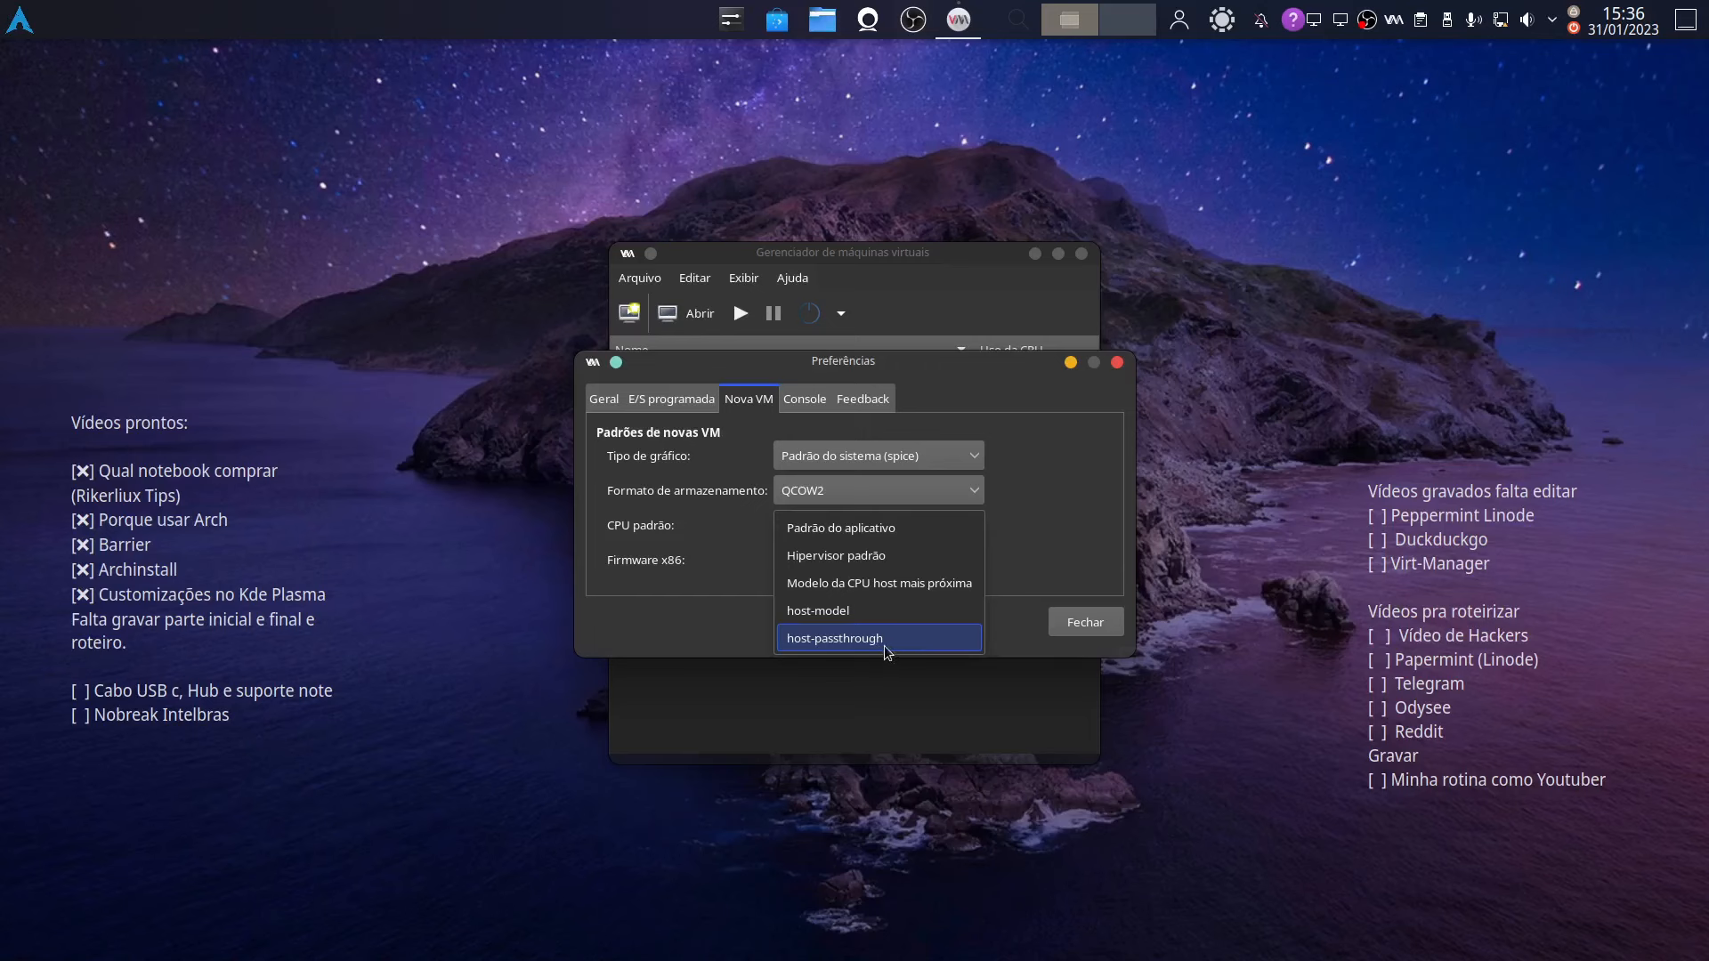
left_click(1108, 495)
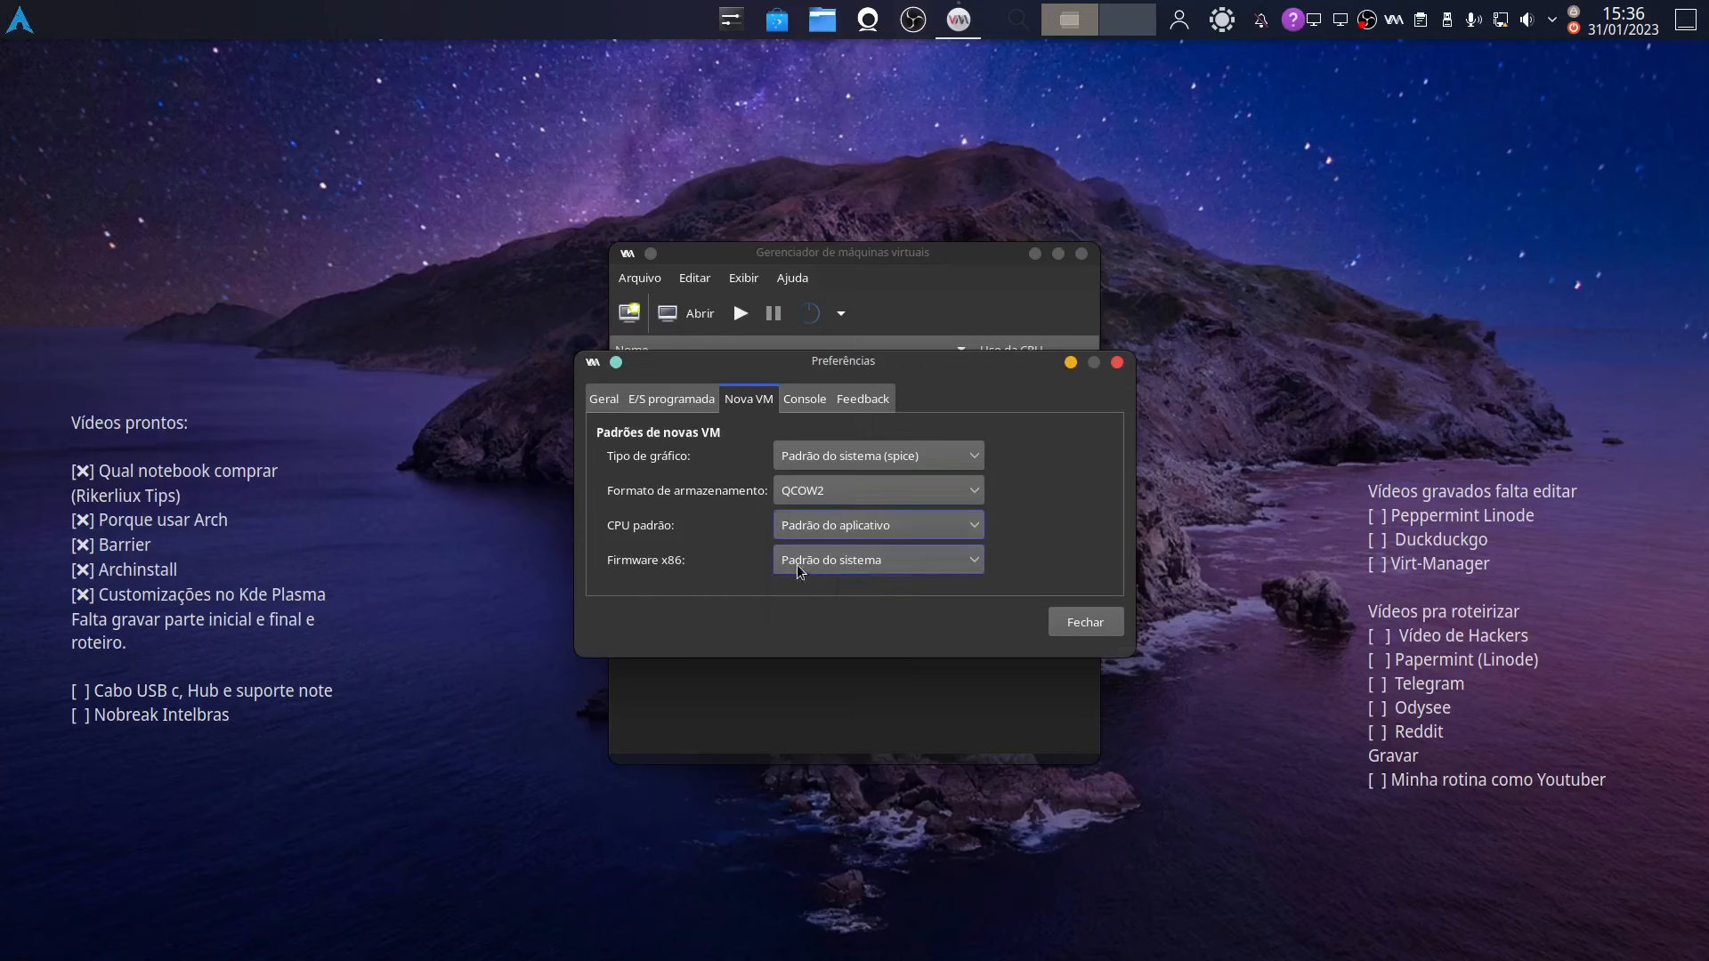
left_click(798, 565)
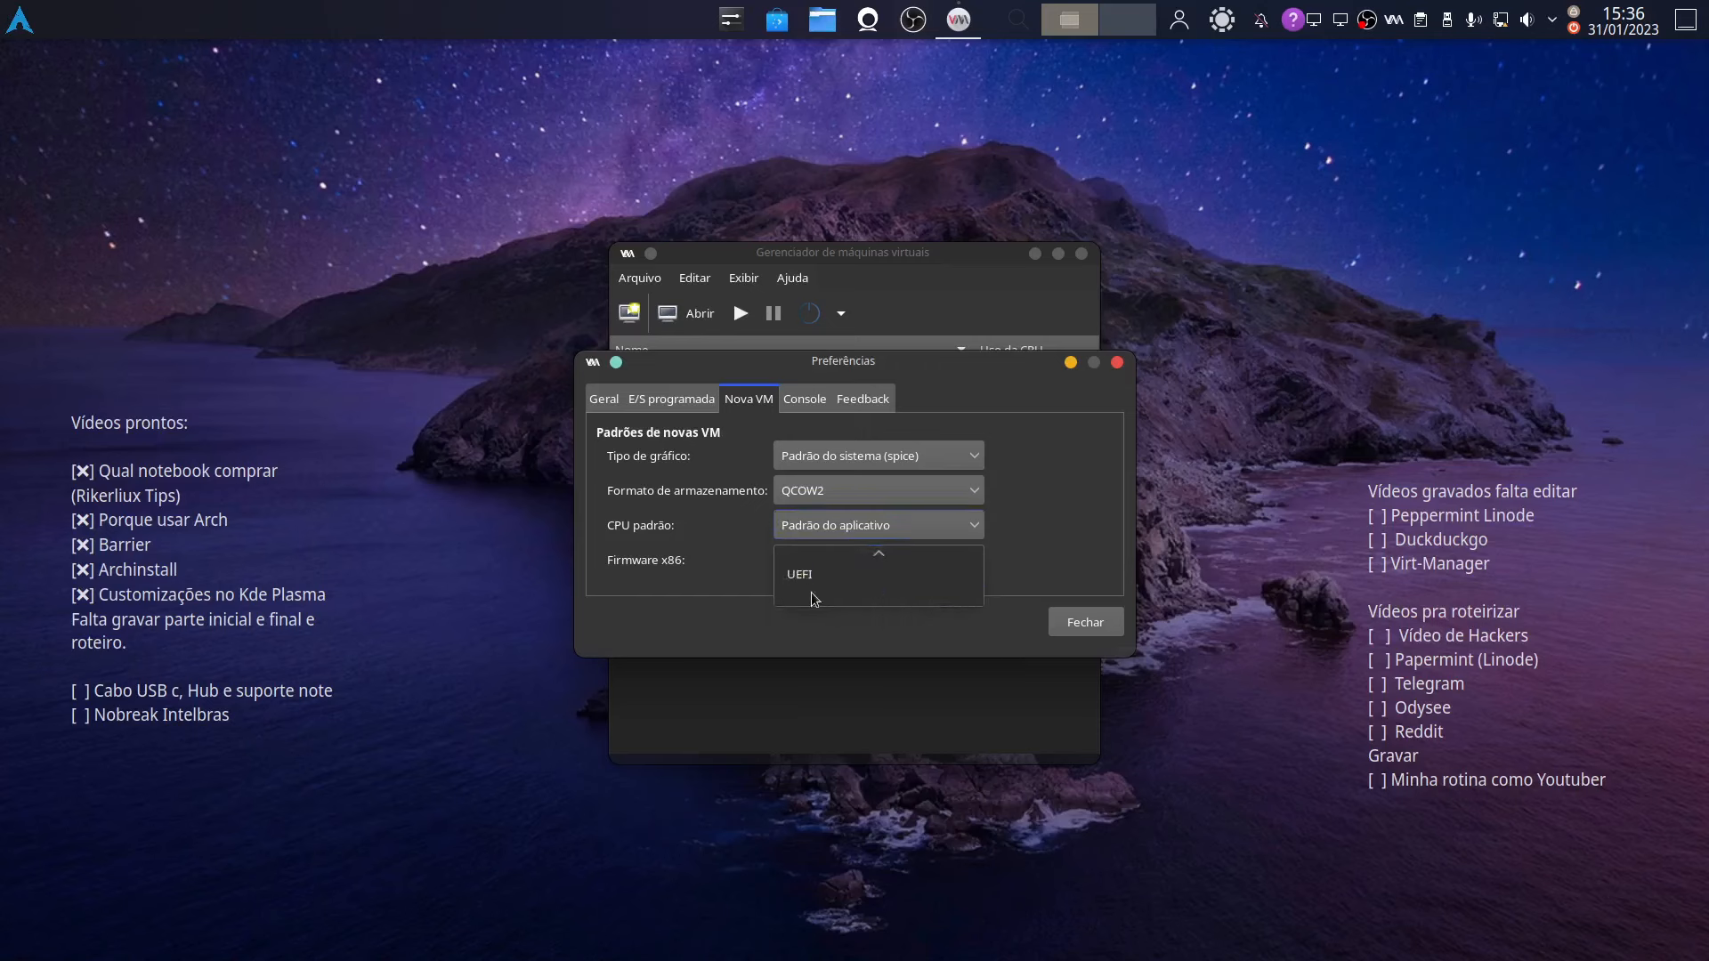
left_click(683, 572)
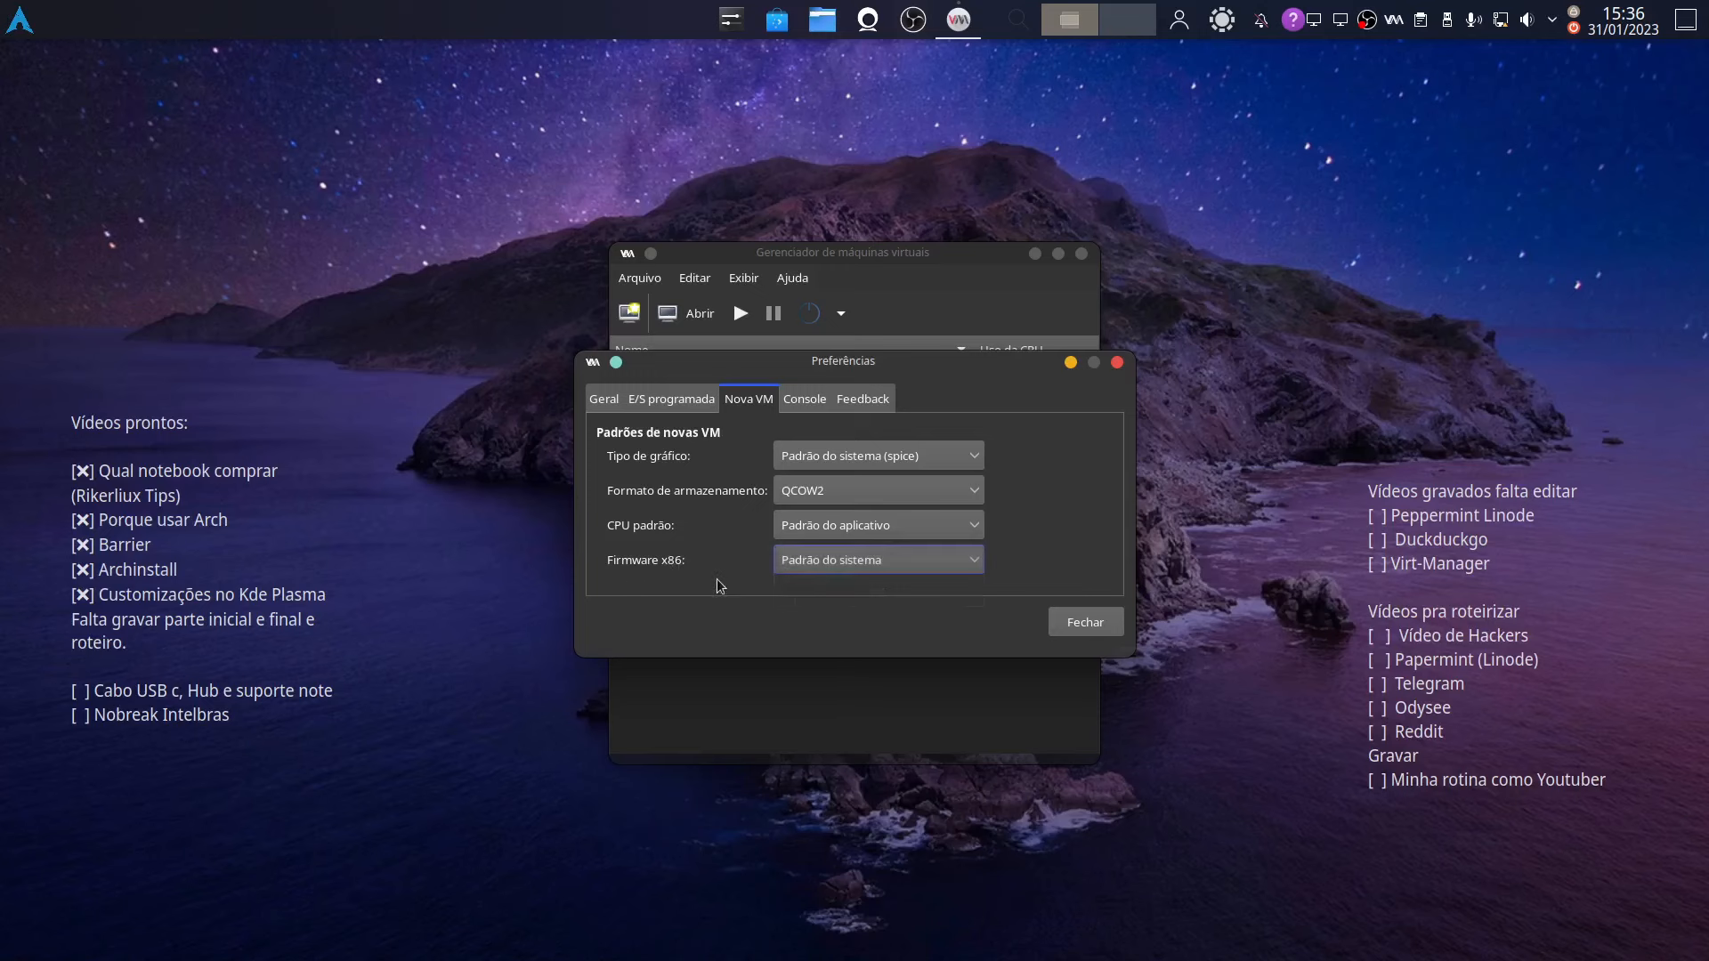
Review the graphical console preferences and the action confirmation preferences
left_click(804, 400)
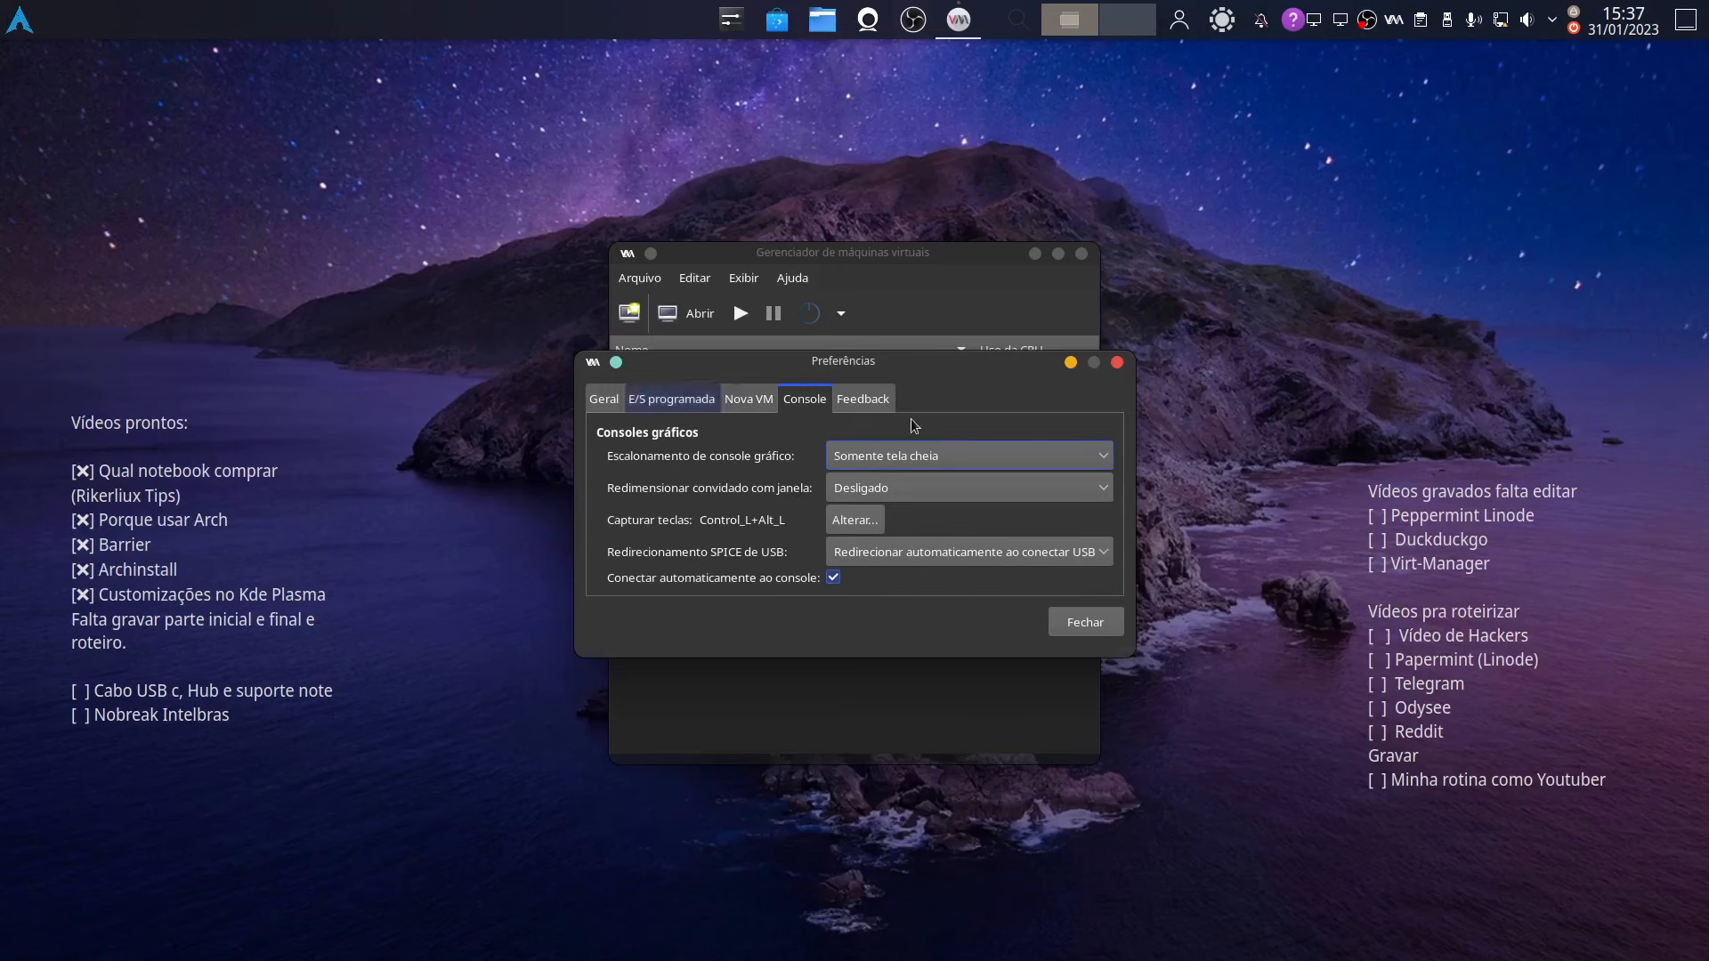
left_click(877, 406)
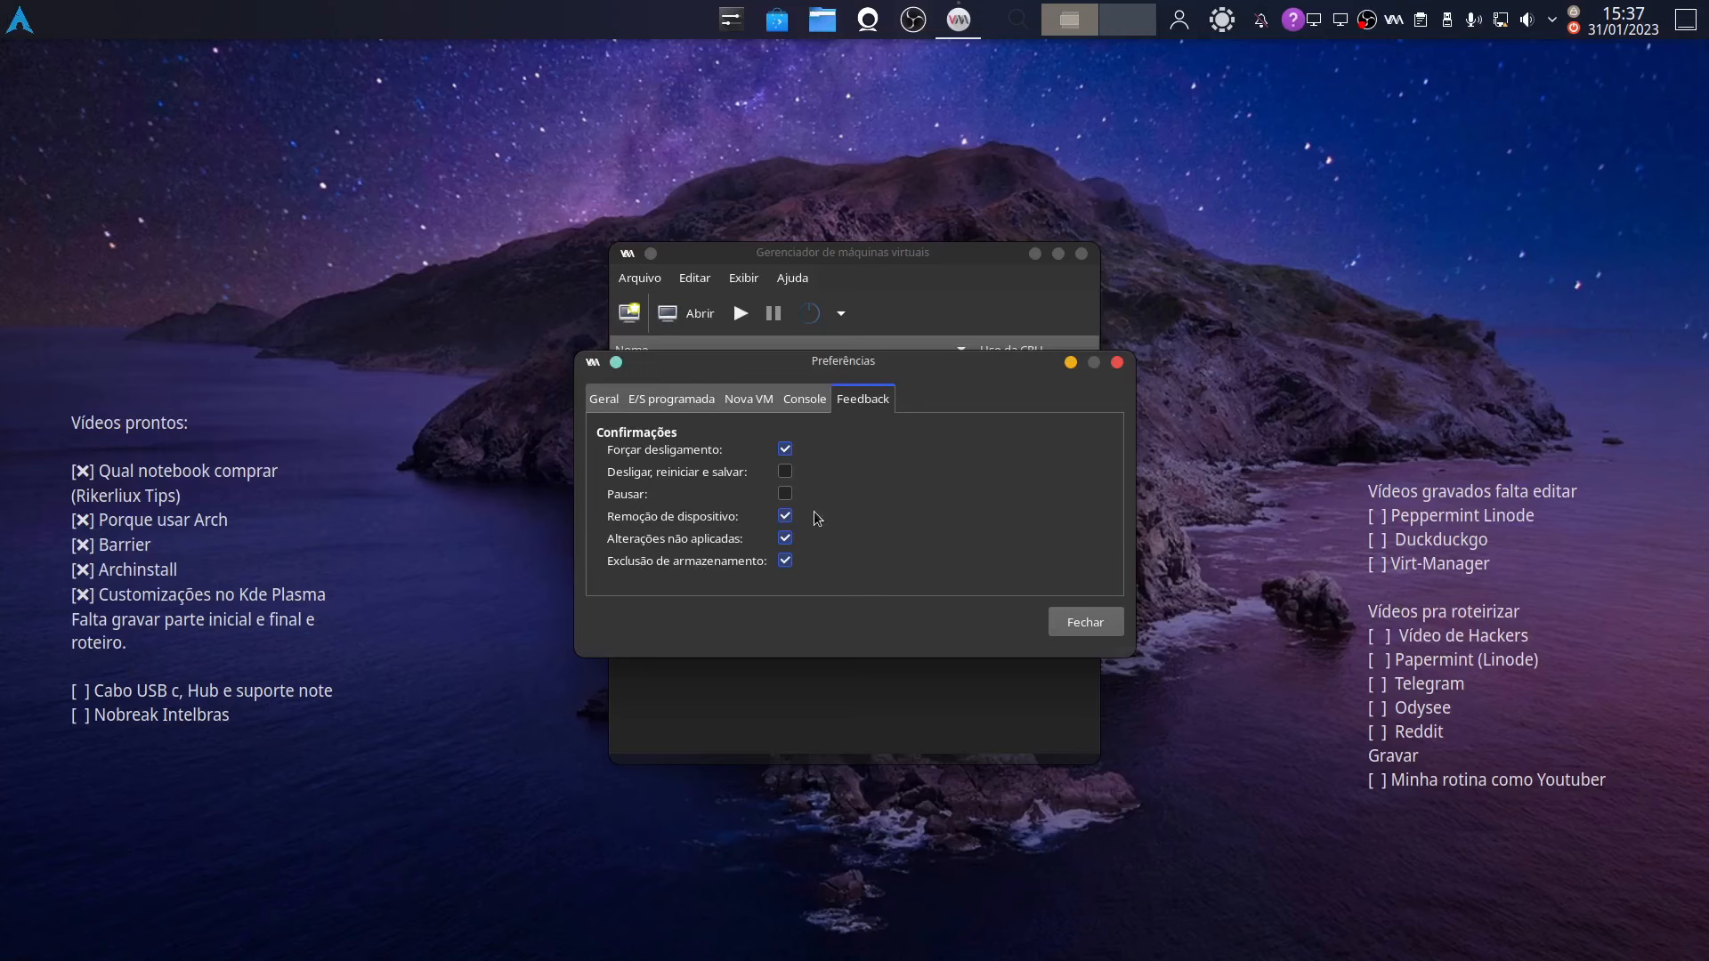
left_click_drag(934, 362, 915, 361)
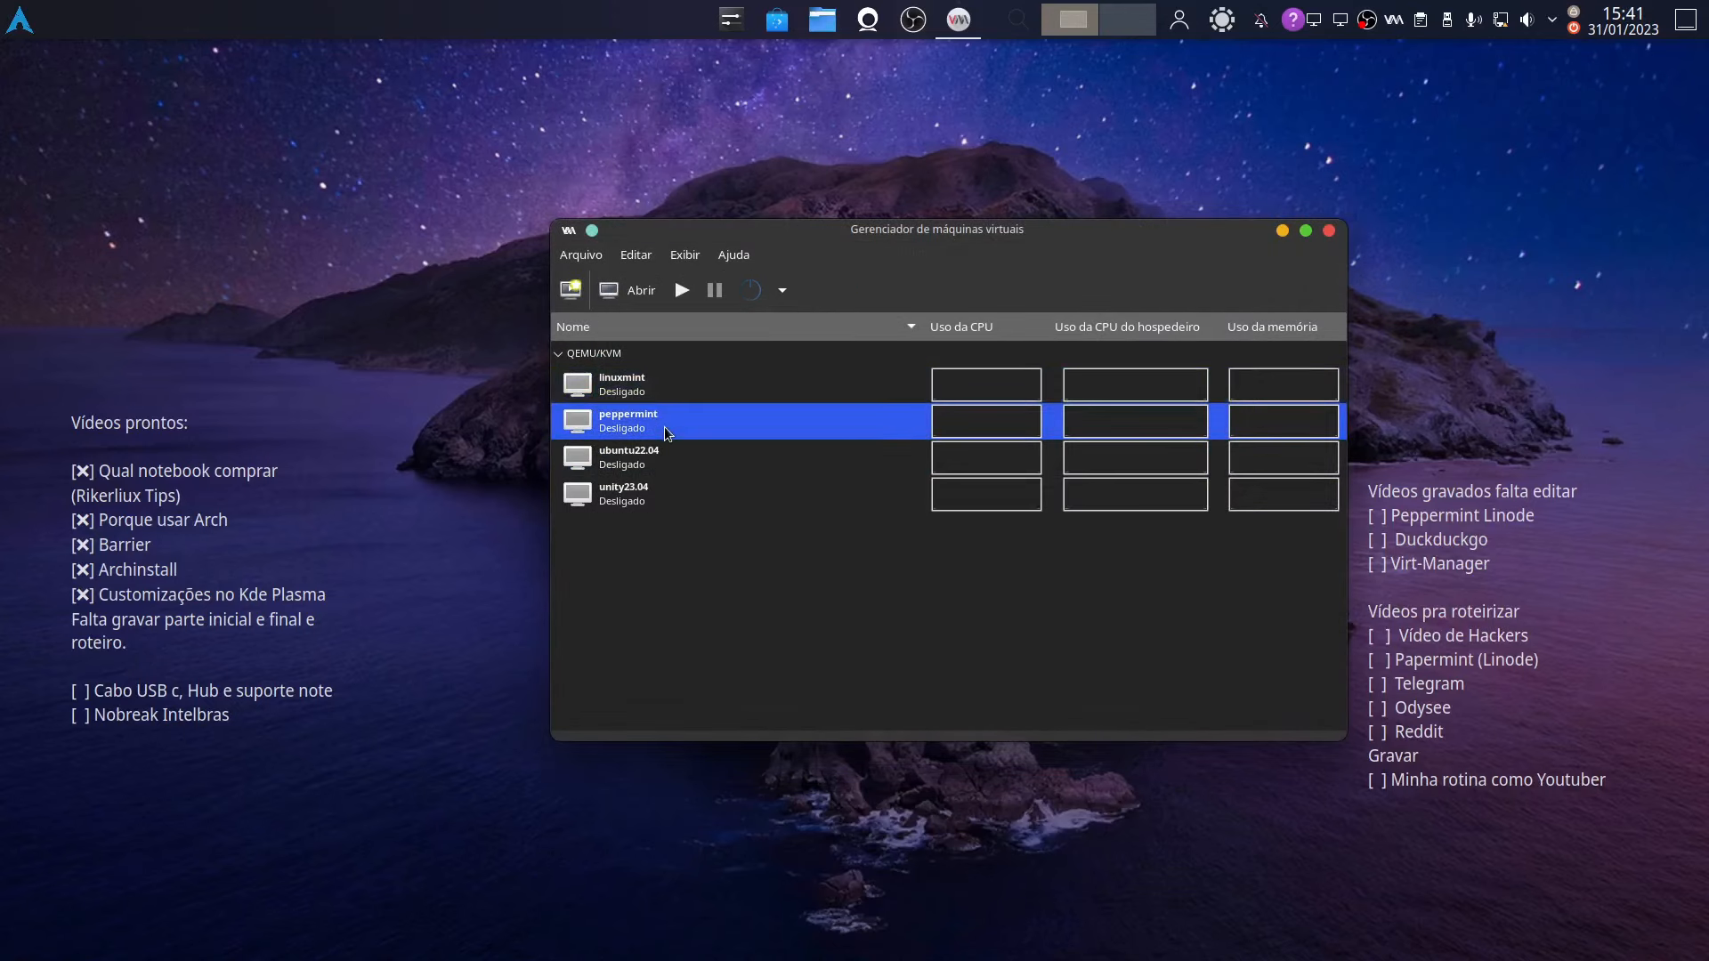
Open the peppermint virtual machine and show its hardware details
double_click(665, 429)
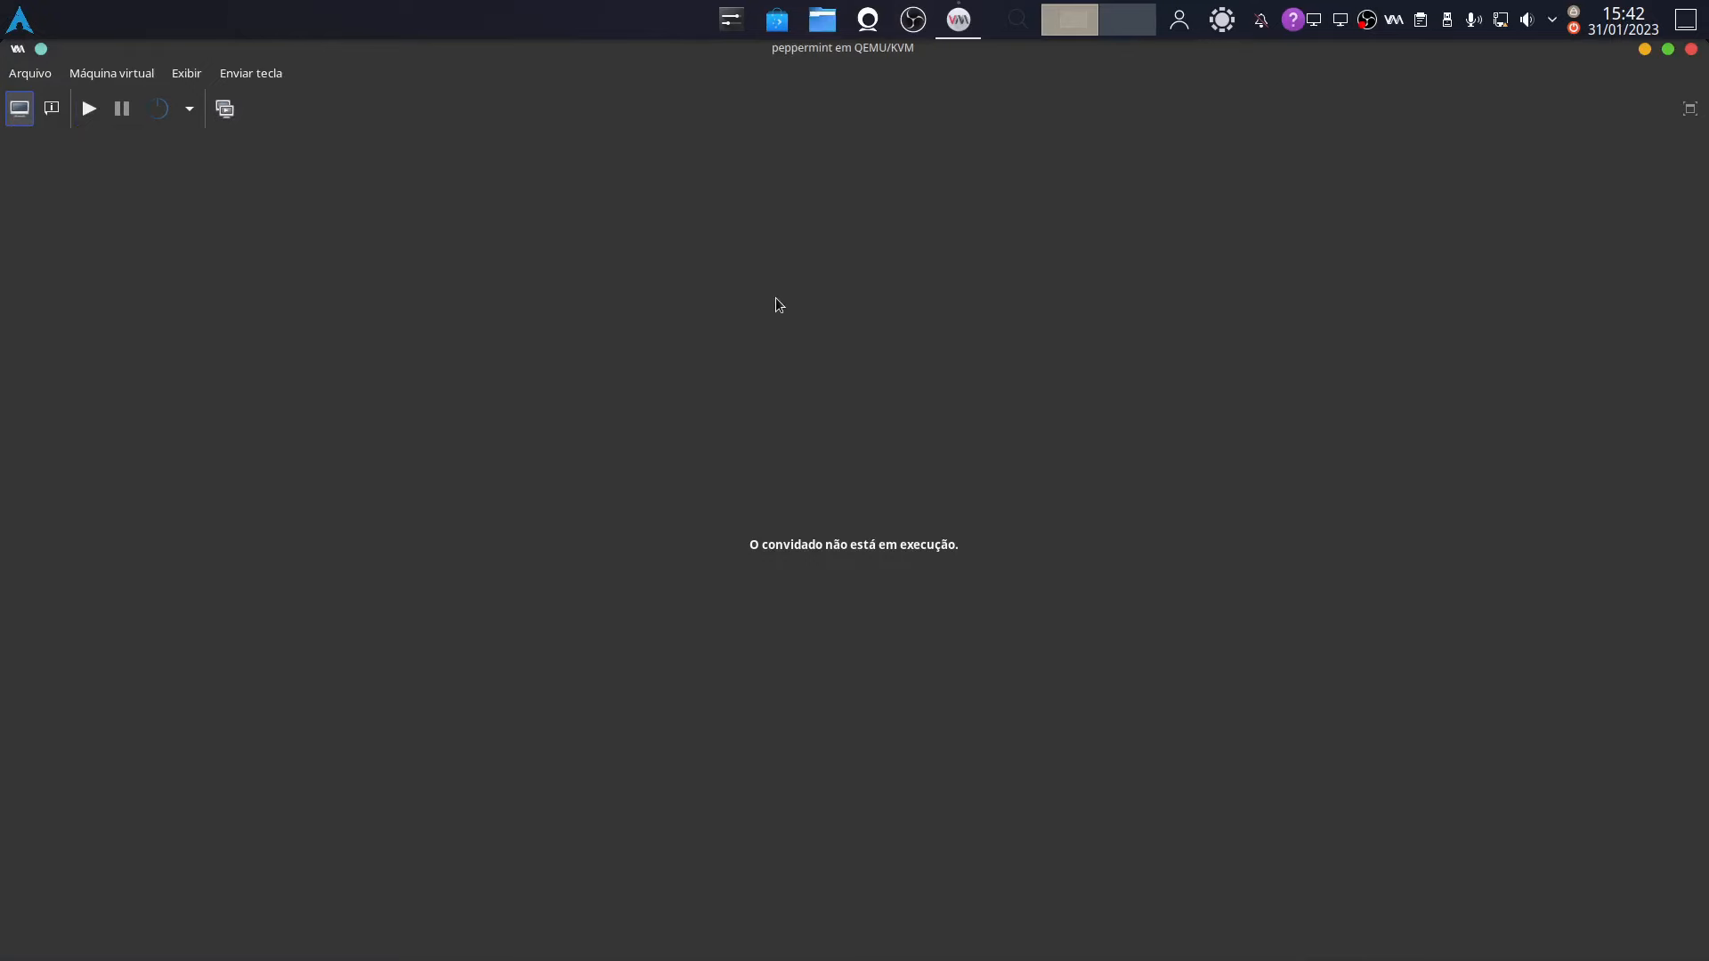
left_click(52, 110)
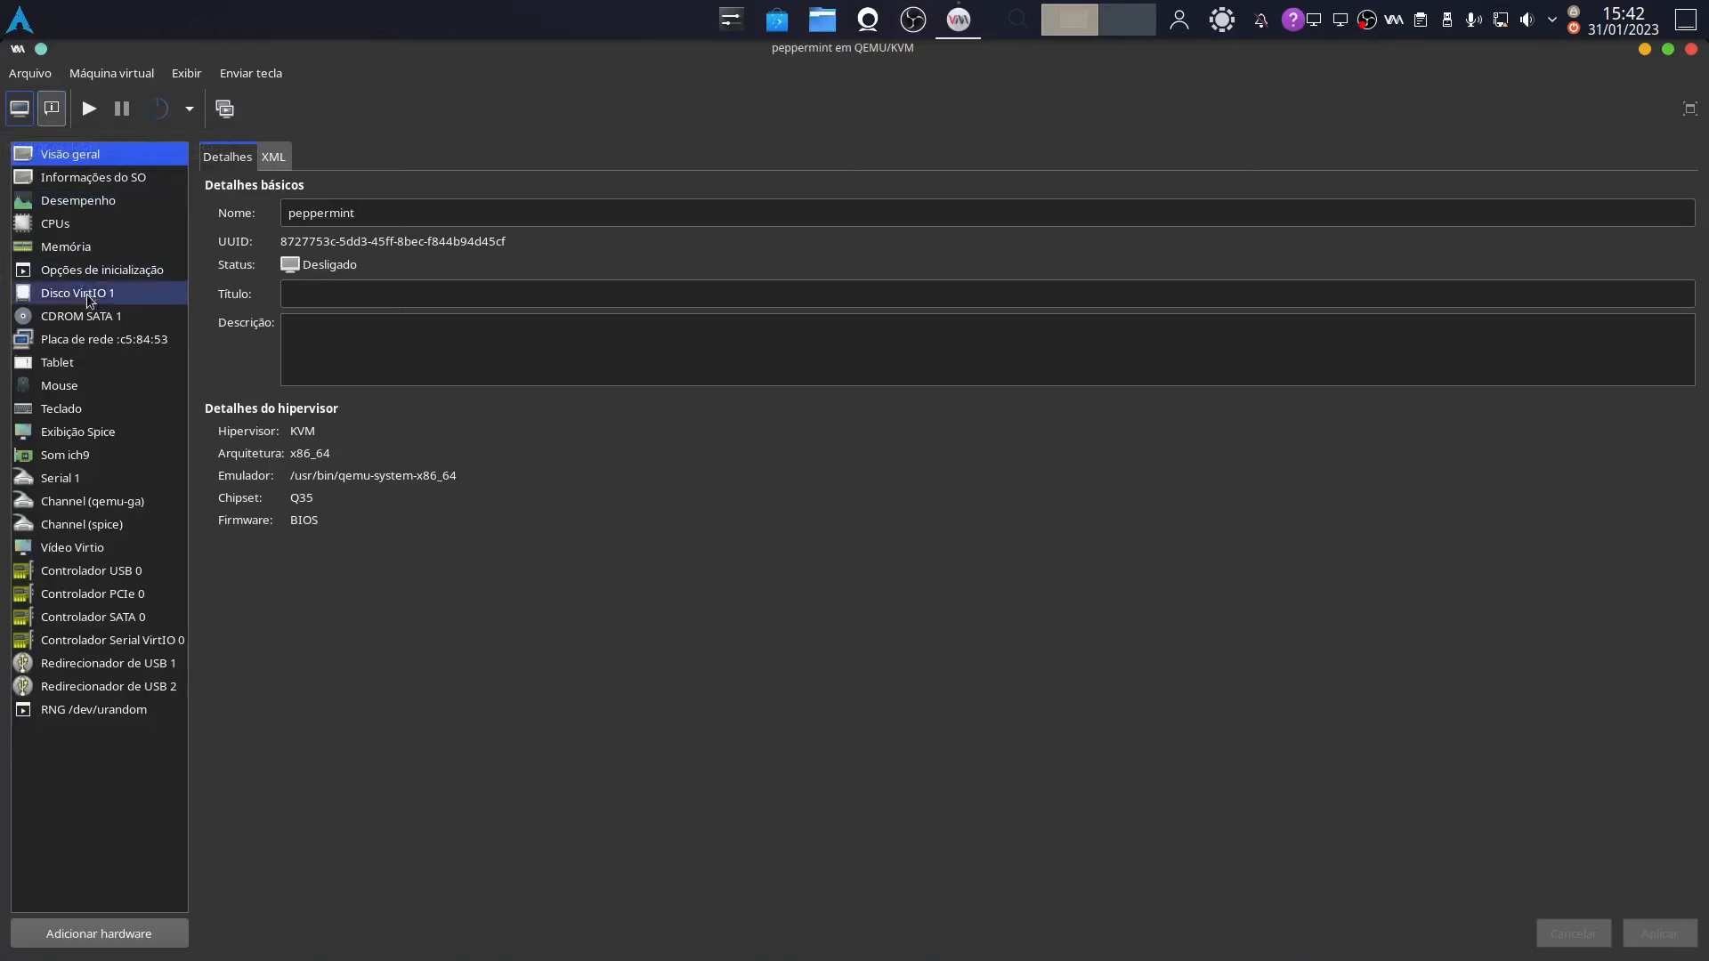
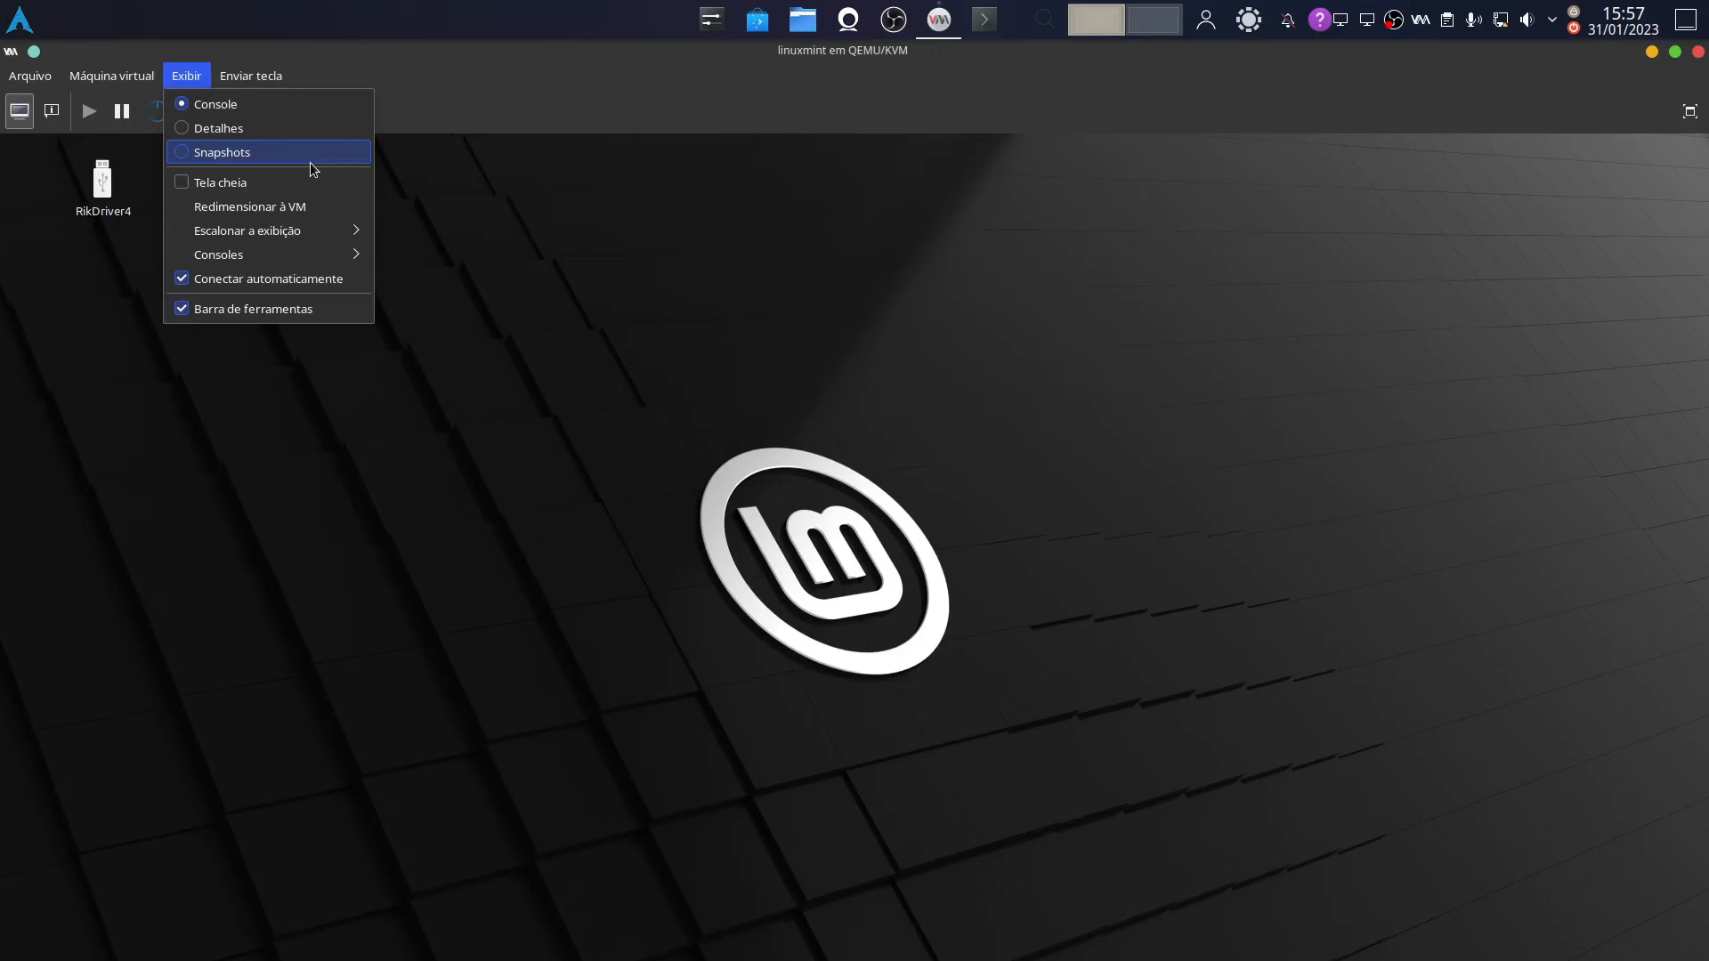
Save the running state of the linuxmint virtual machine (Salvar) and close its window
left_click(762, 308)
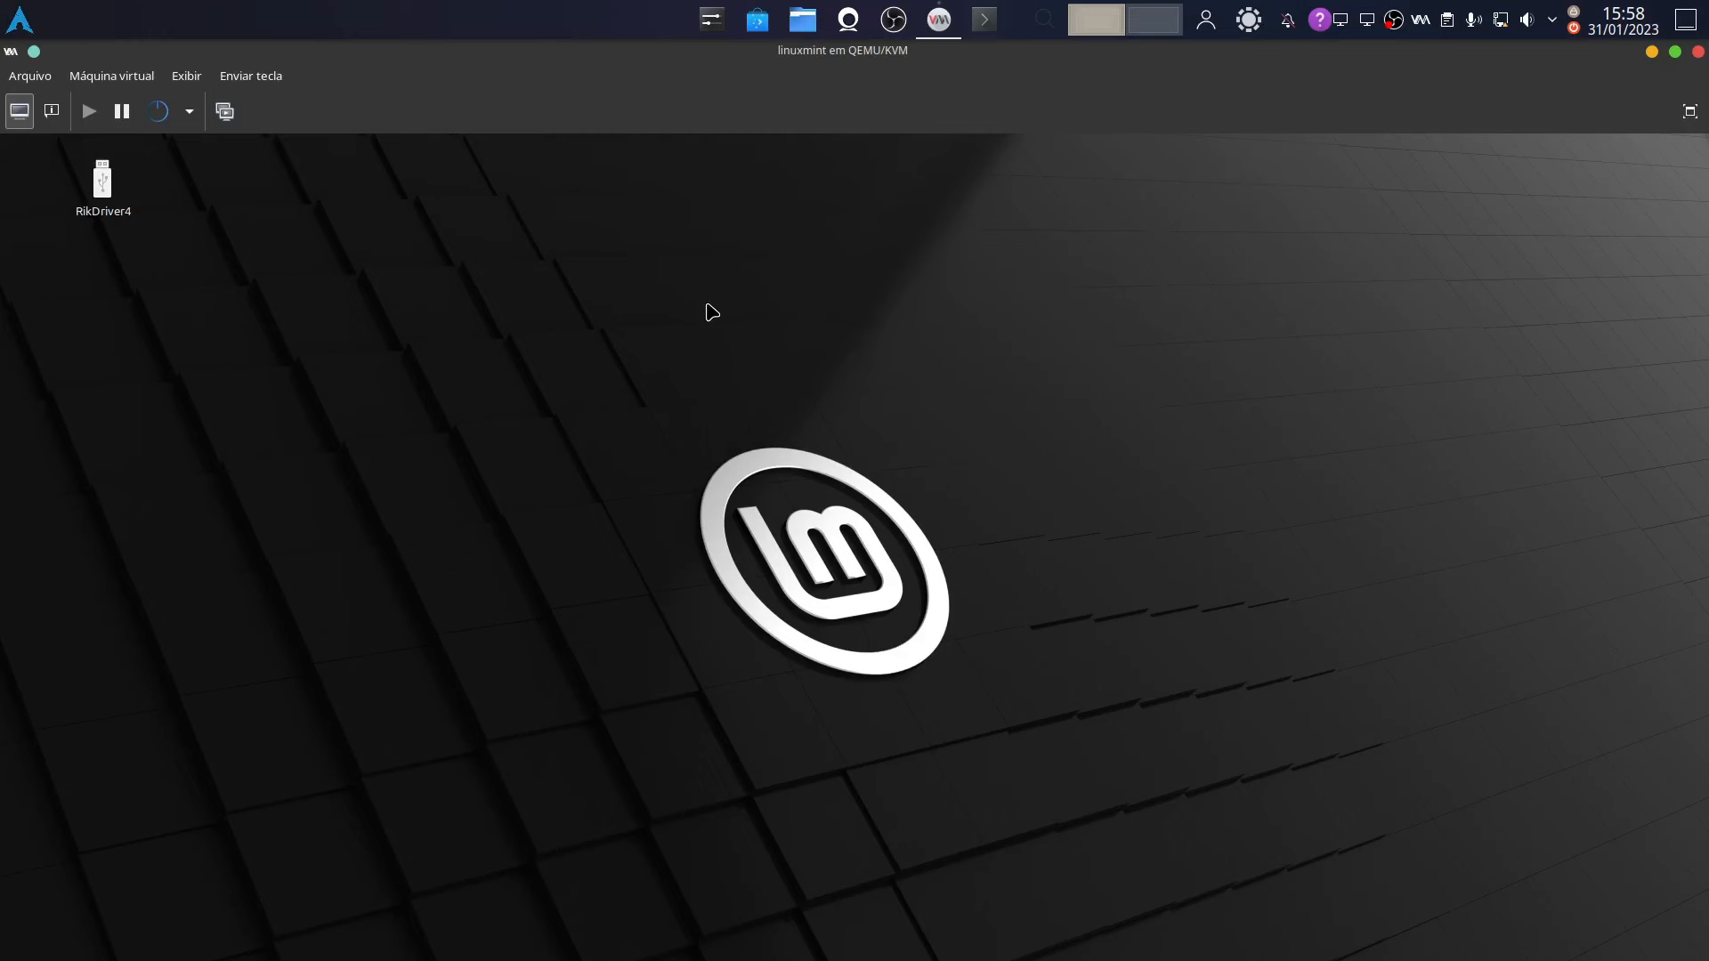
left_click(188, 114)
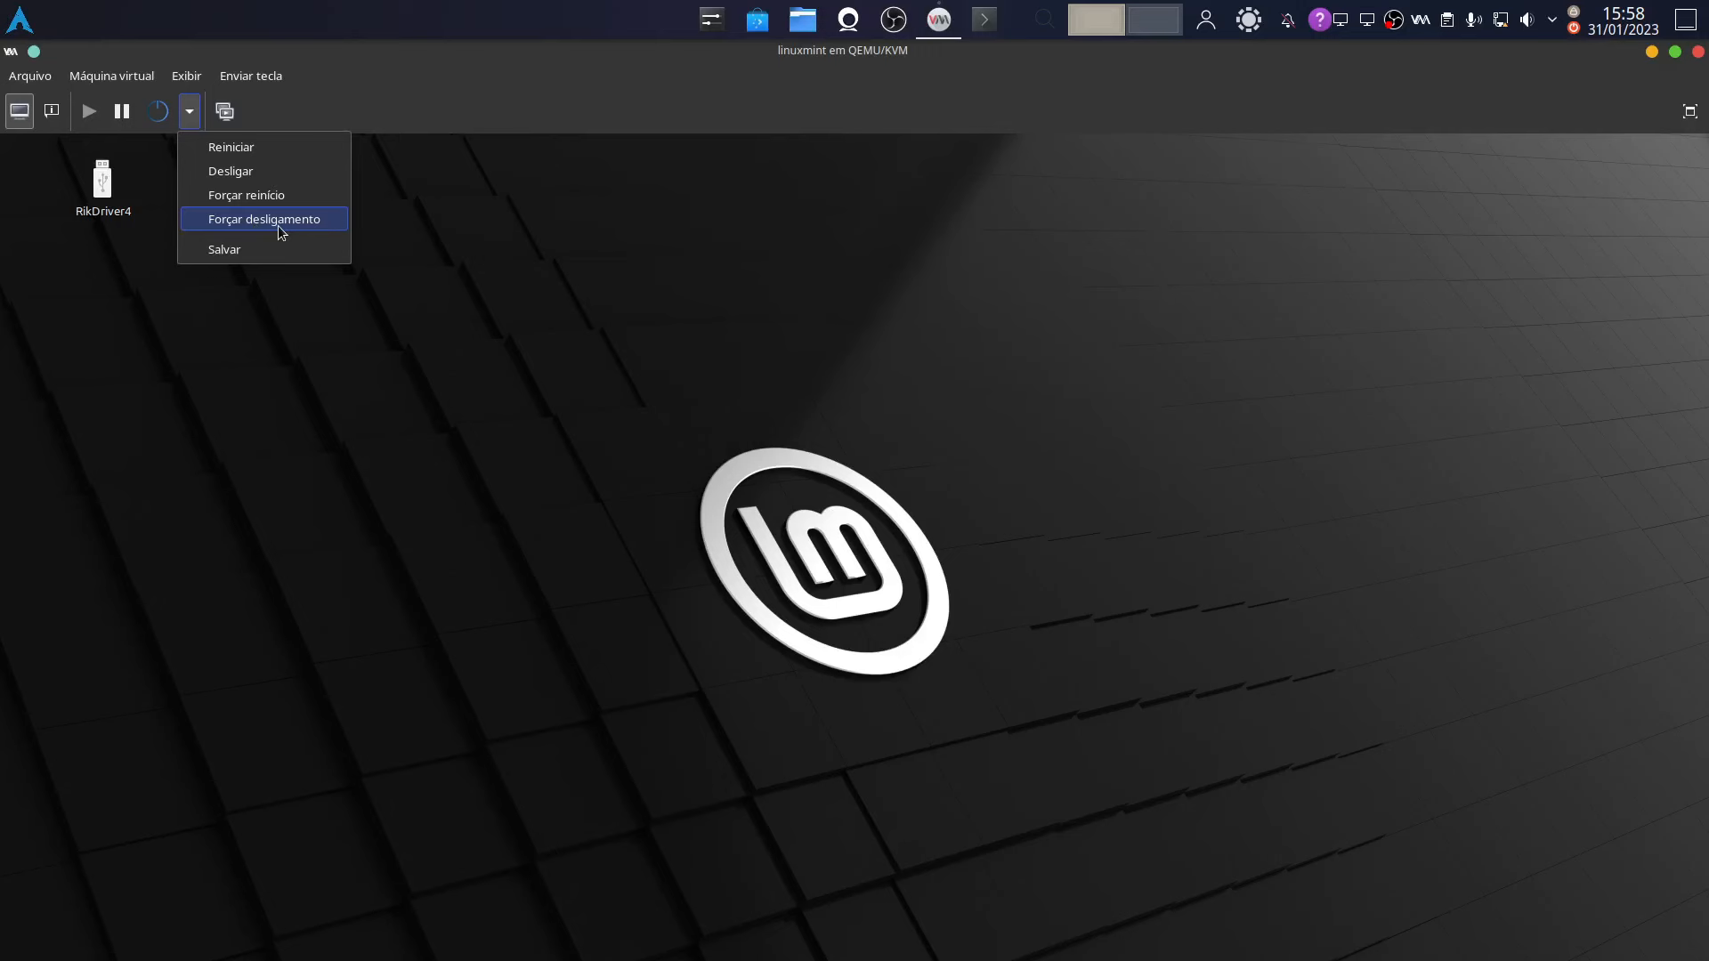
left_click(239, 256)
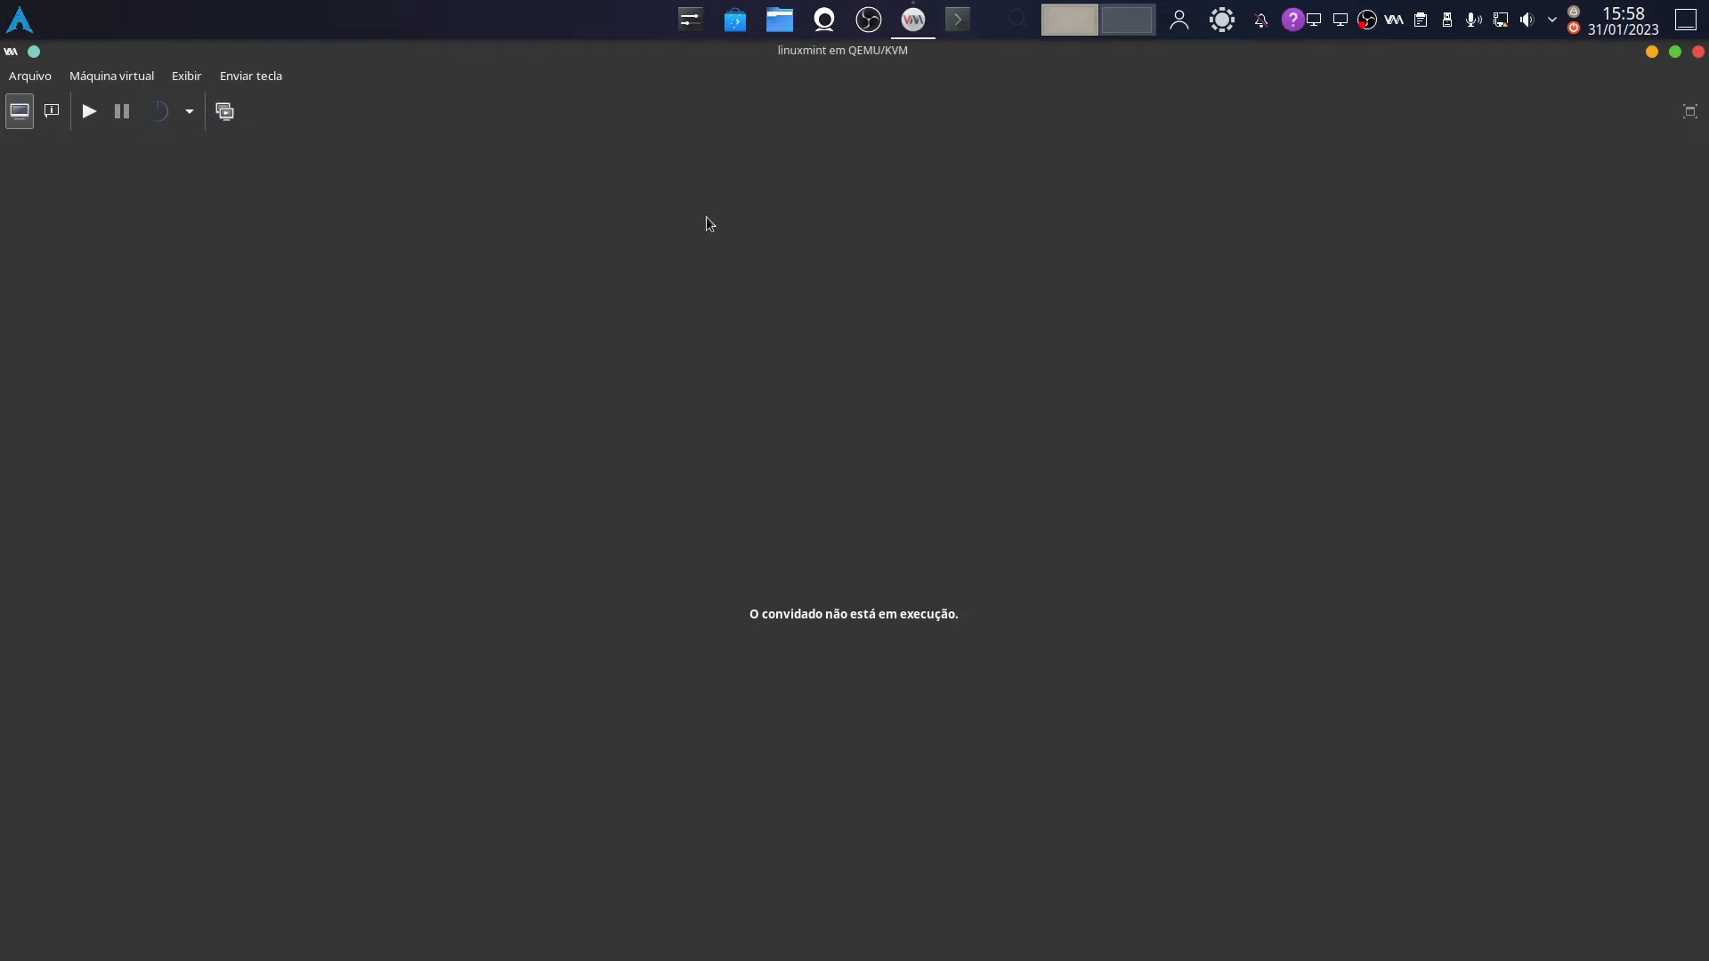
key("alt+F4")
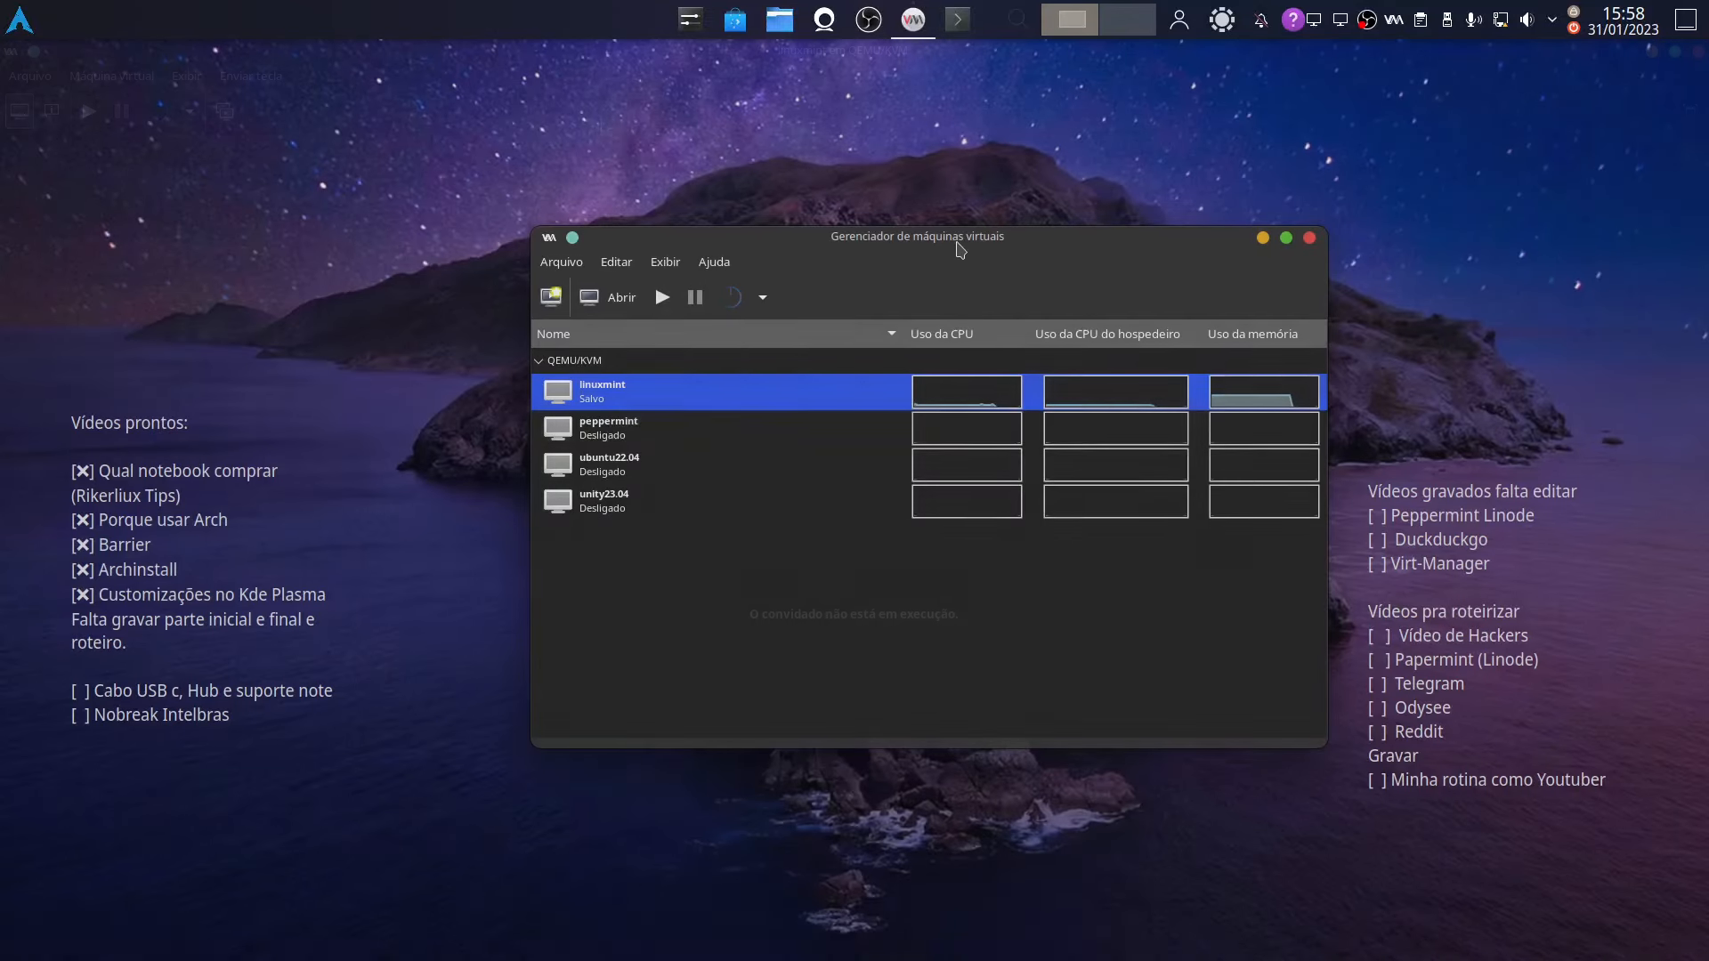
Start creating a new virtual machine from local installation media and open the ISO volume browser
left_click(551, 296)
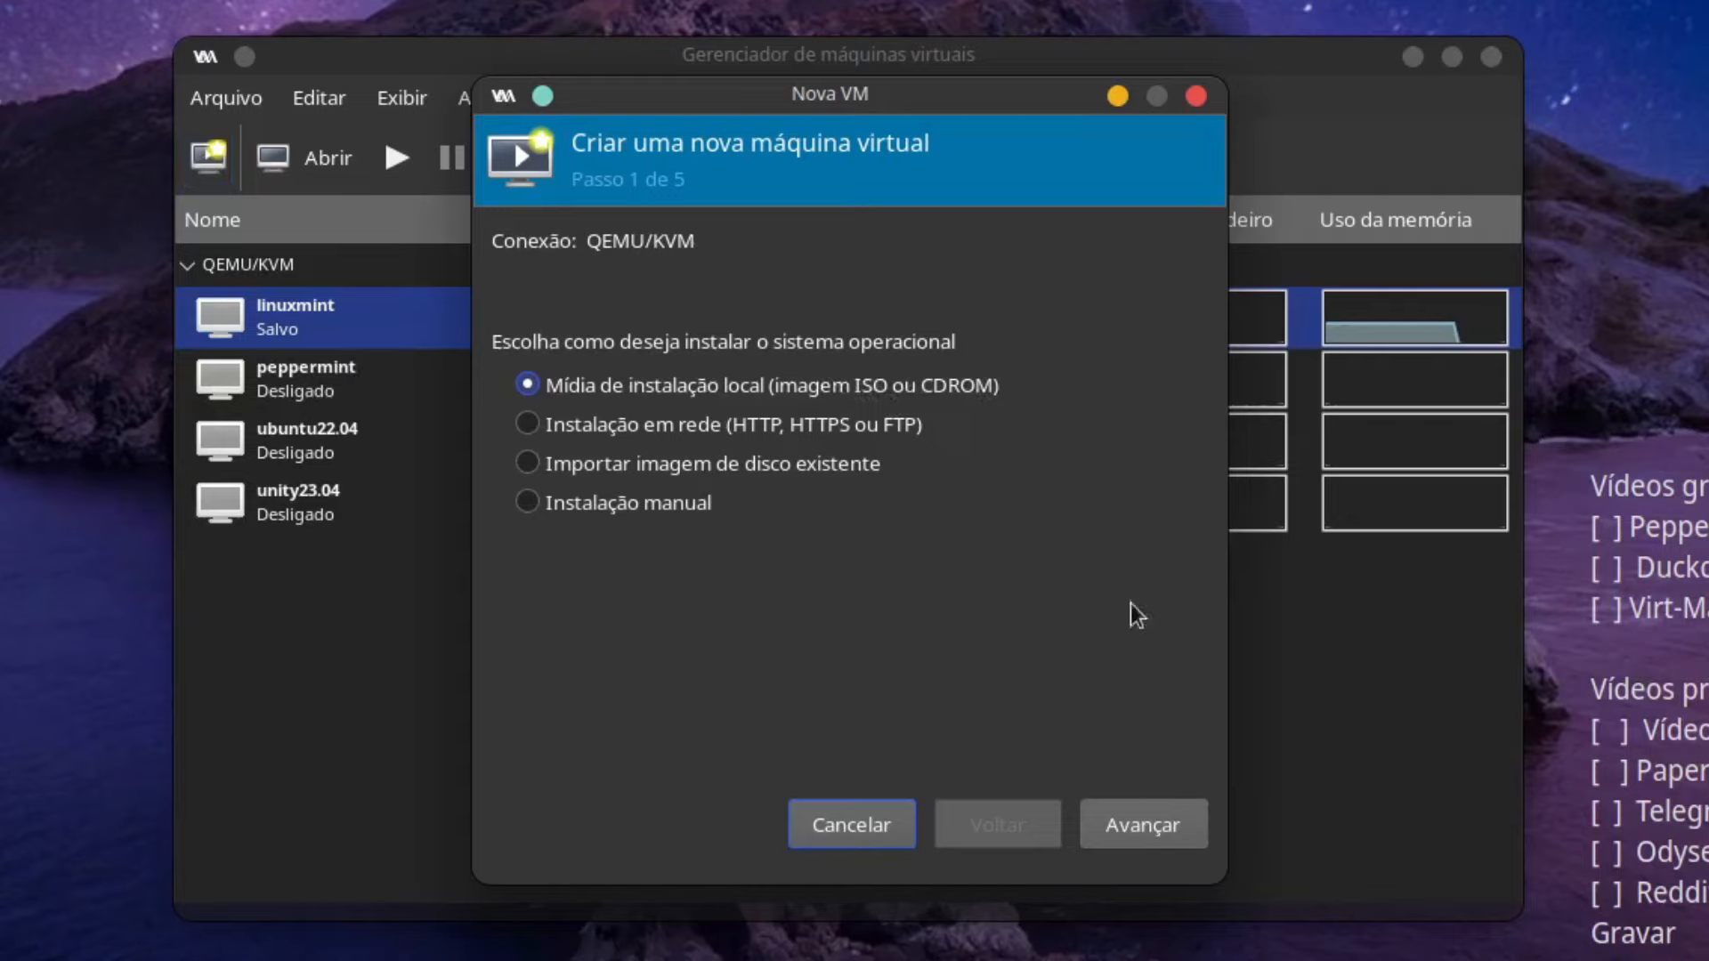
left_click(1148, 830)
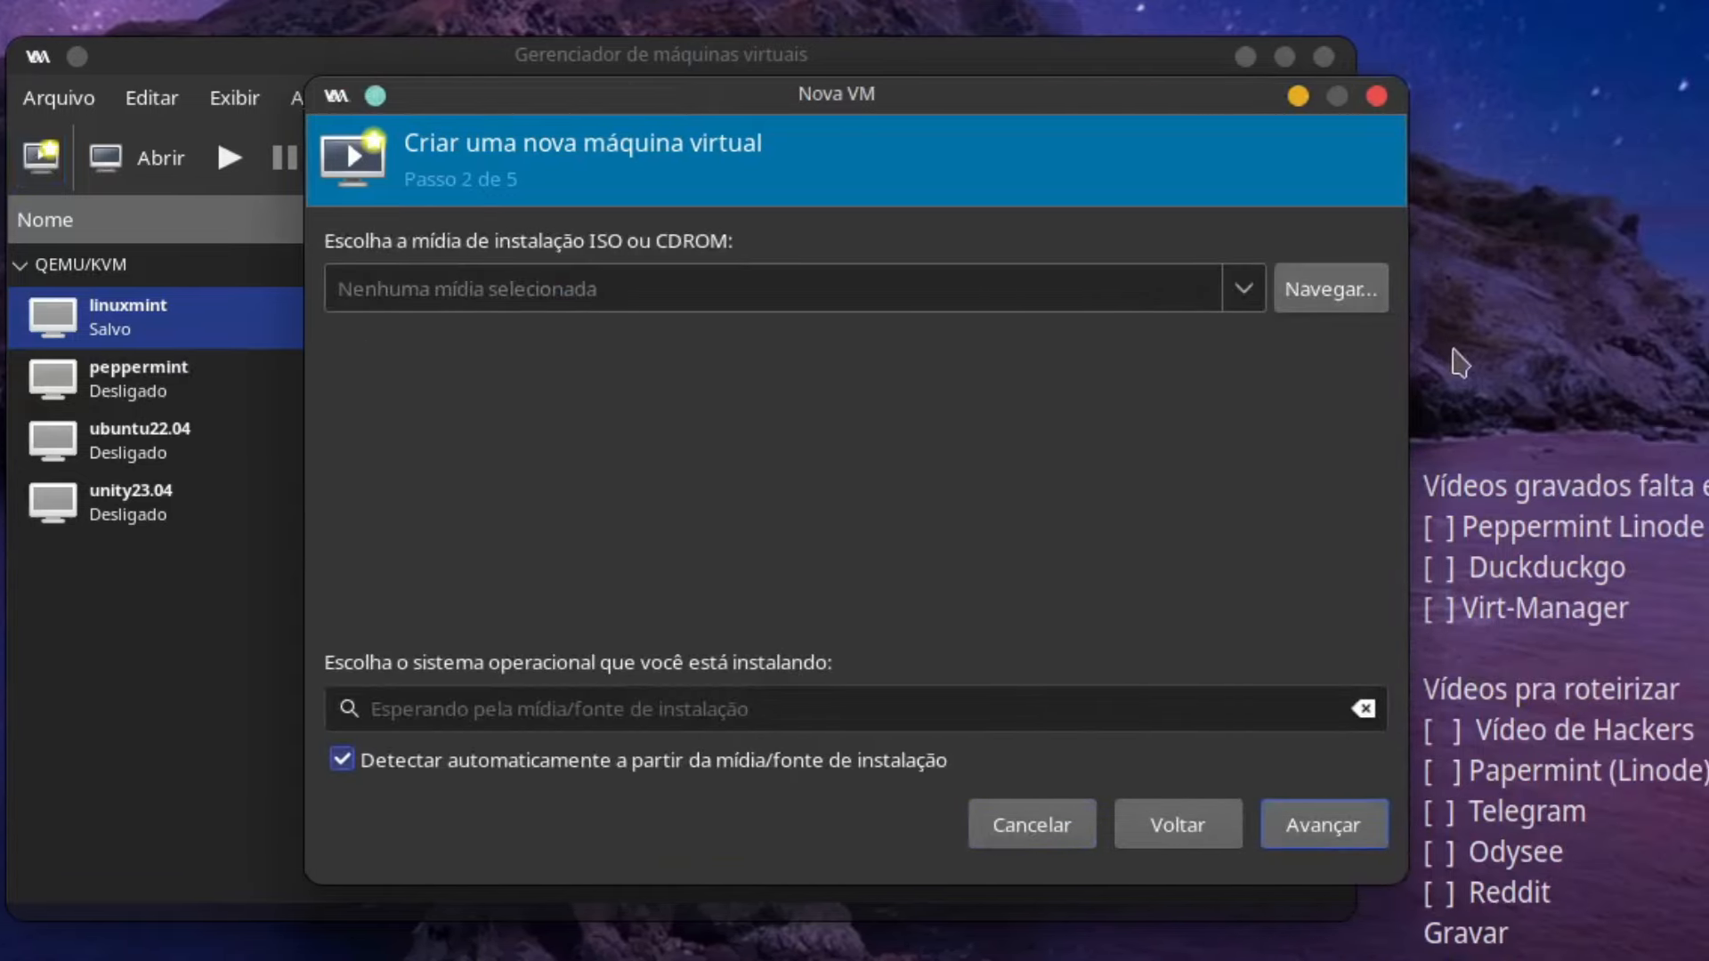
left_click(1331, 289)
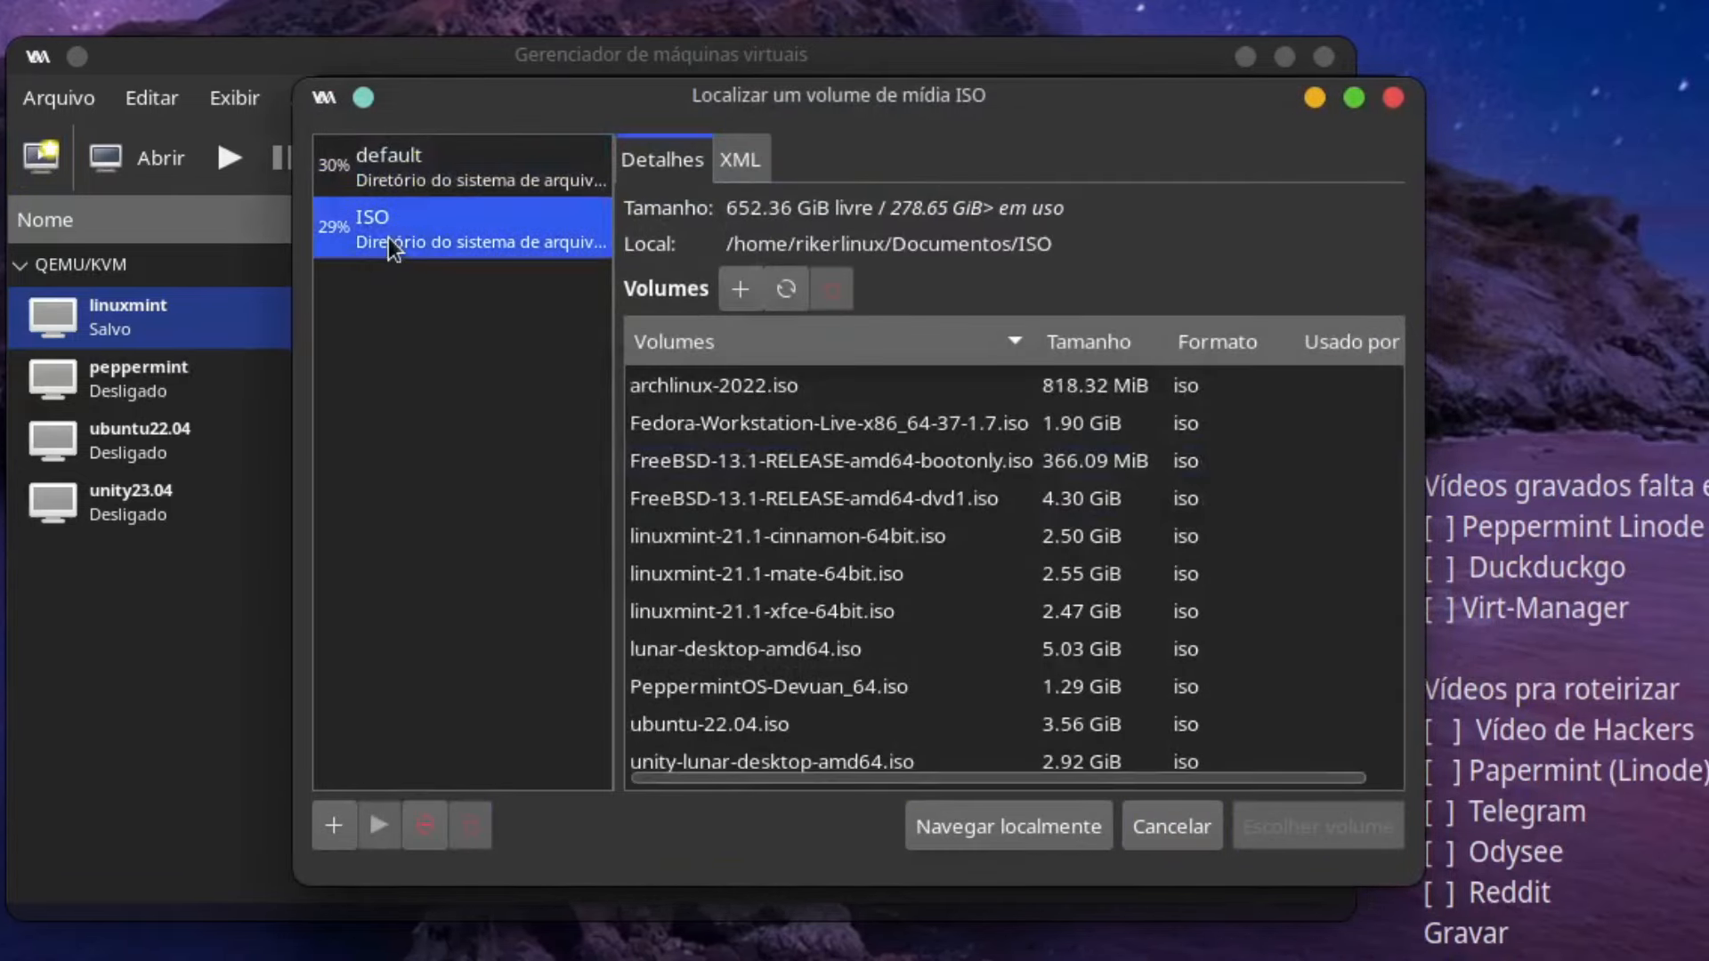
left_click(333, 828)
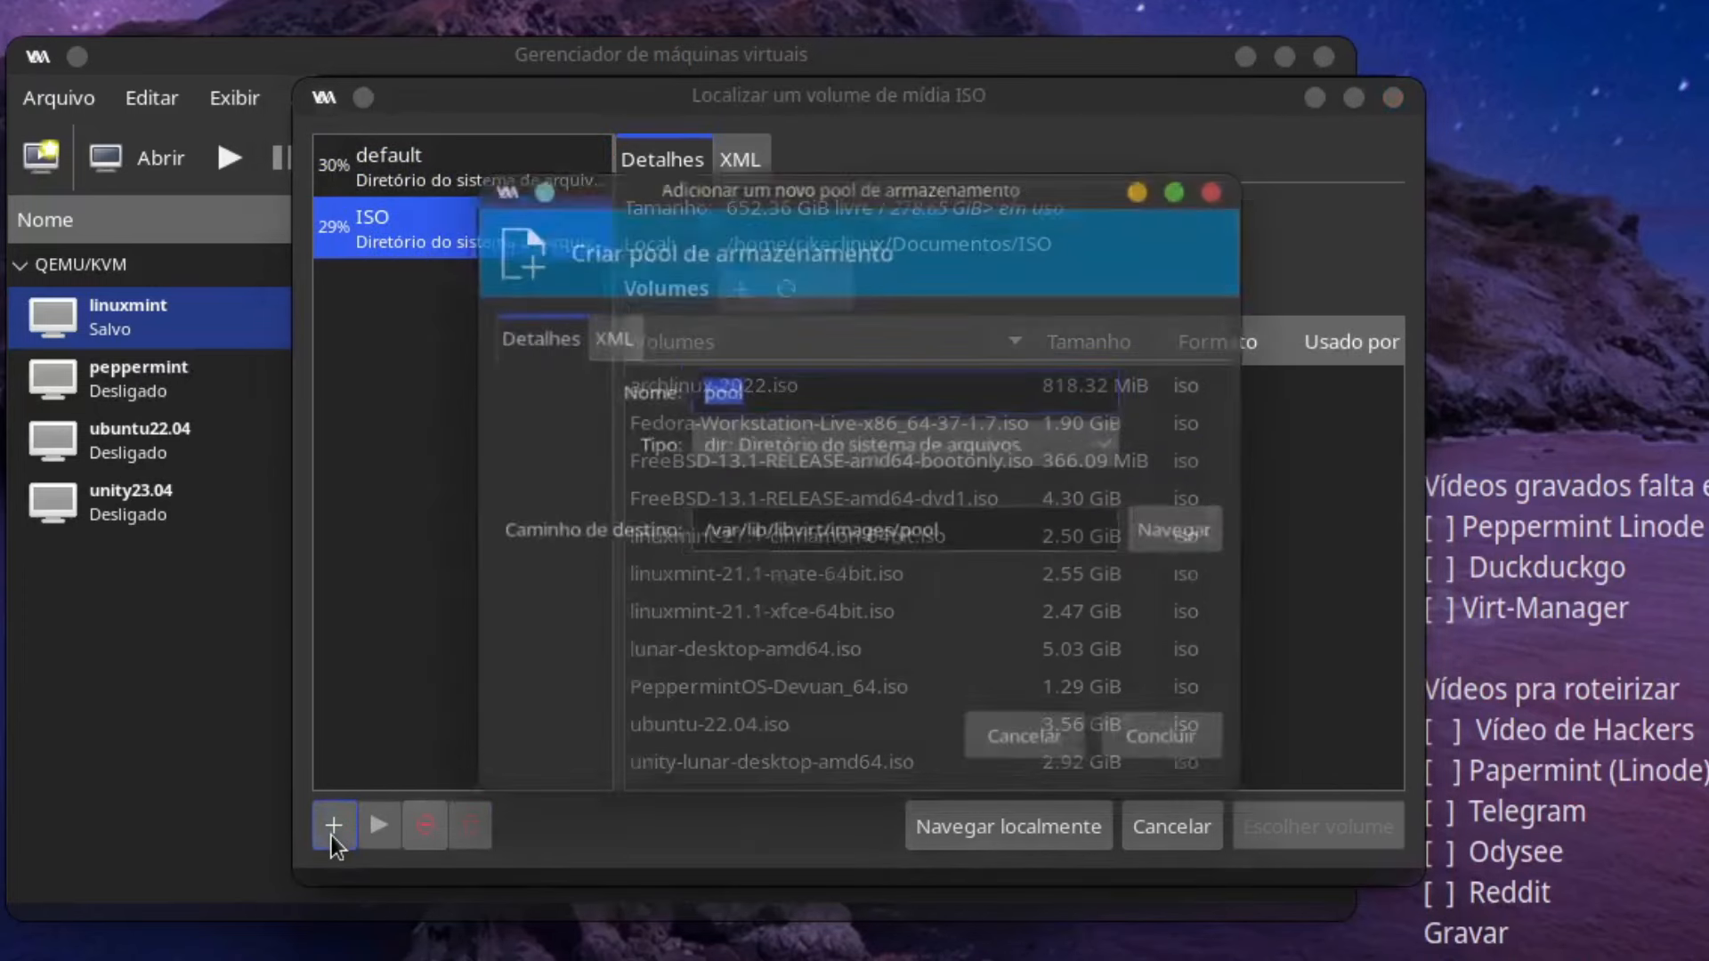
left_click(767, 381)
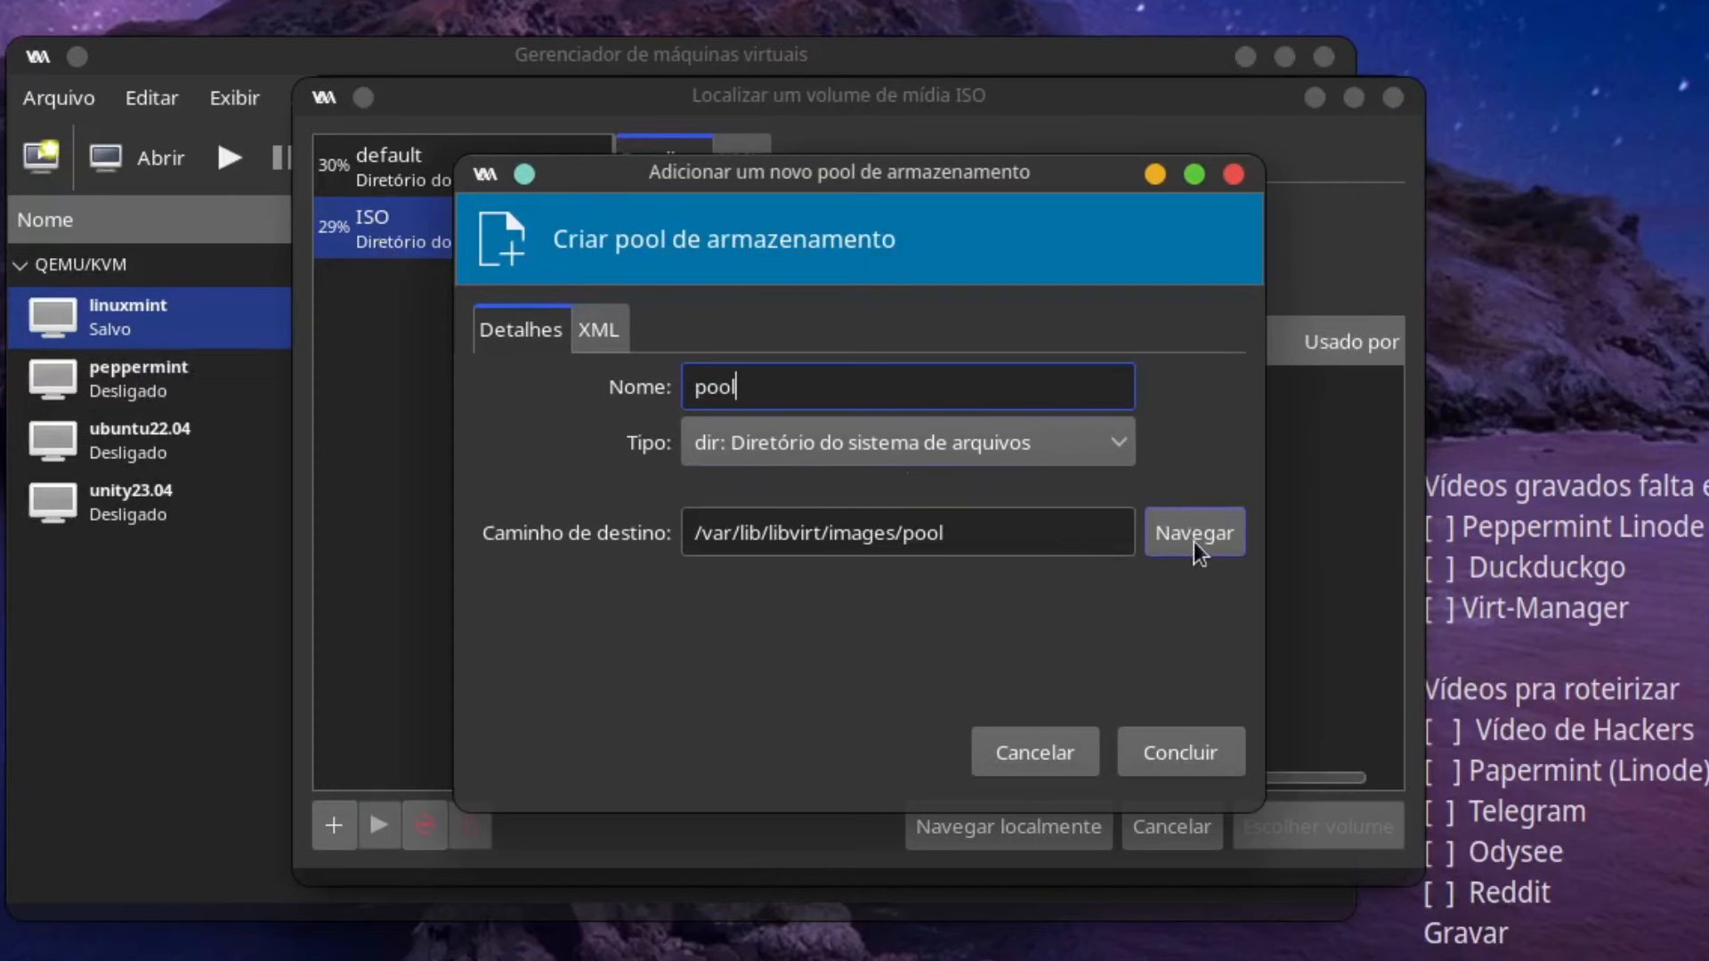
left_click(1049, 756)
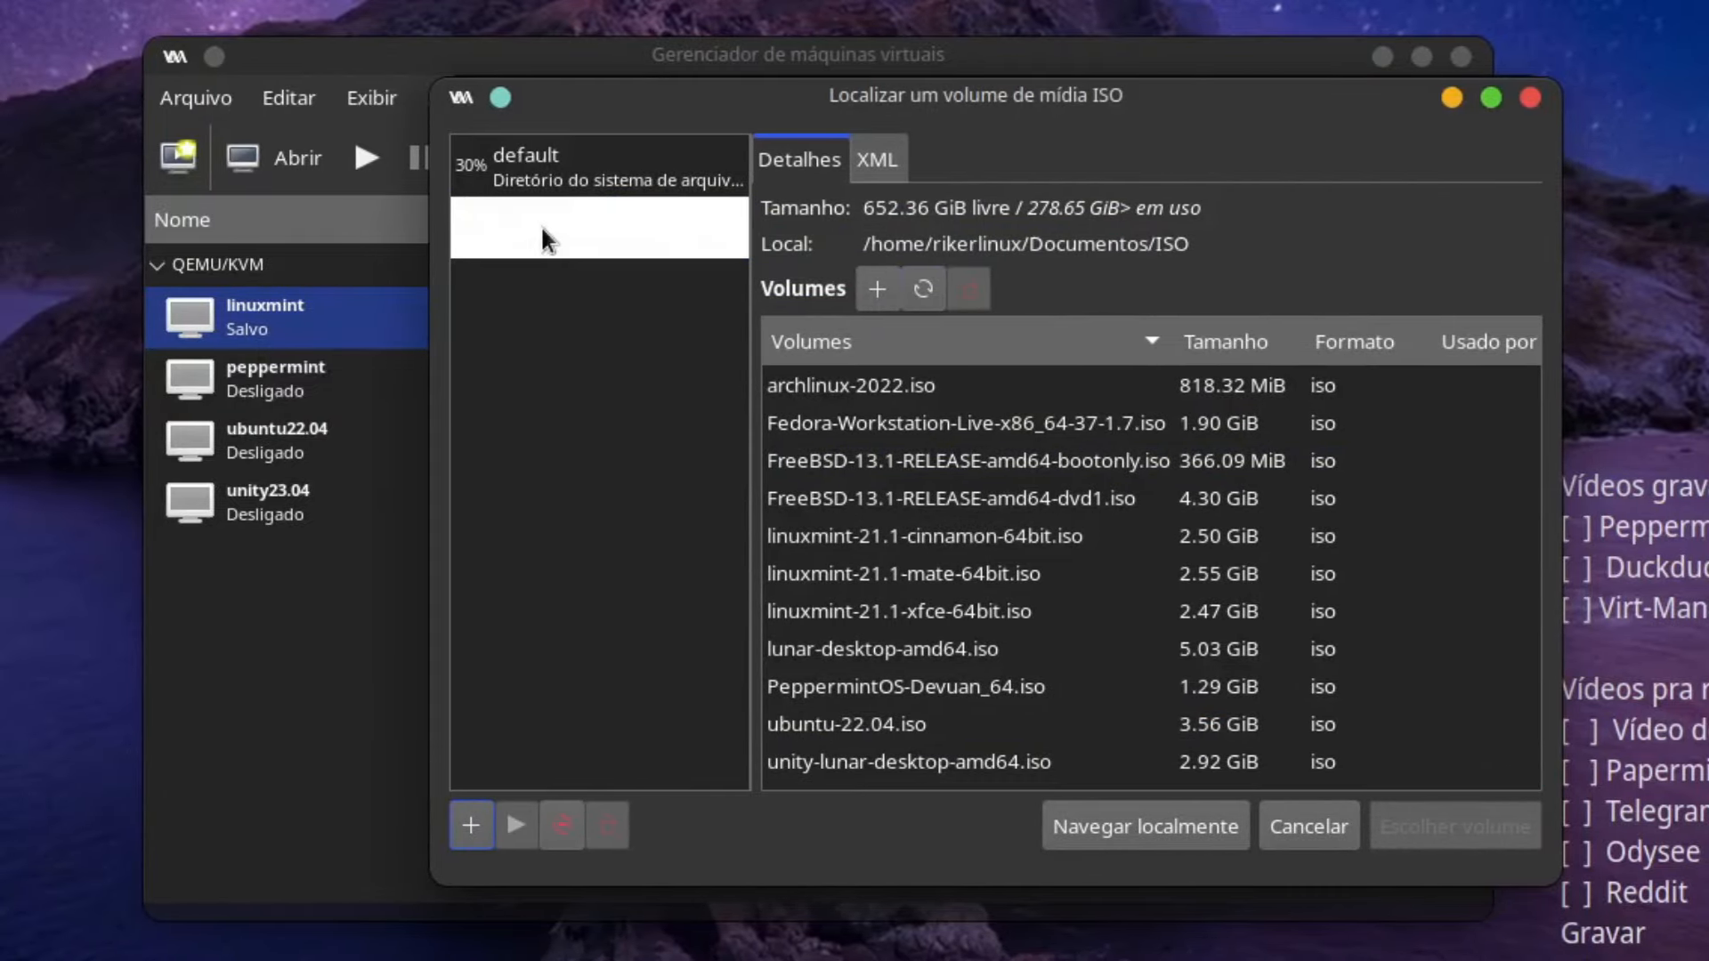
Choose Fedora-Workstation-Live-x86_64-37-1.7.iso from the ISO storage pool as the installation media
left_click_drag(1030, 244, 1150, 245)
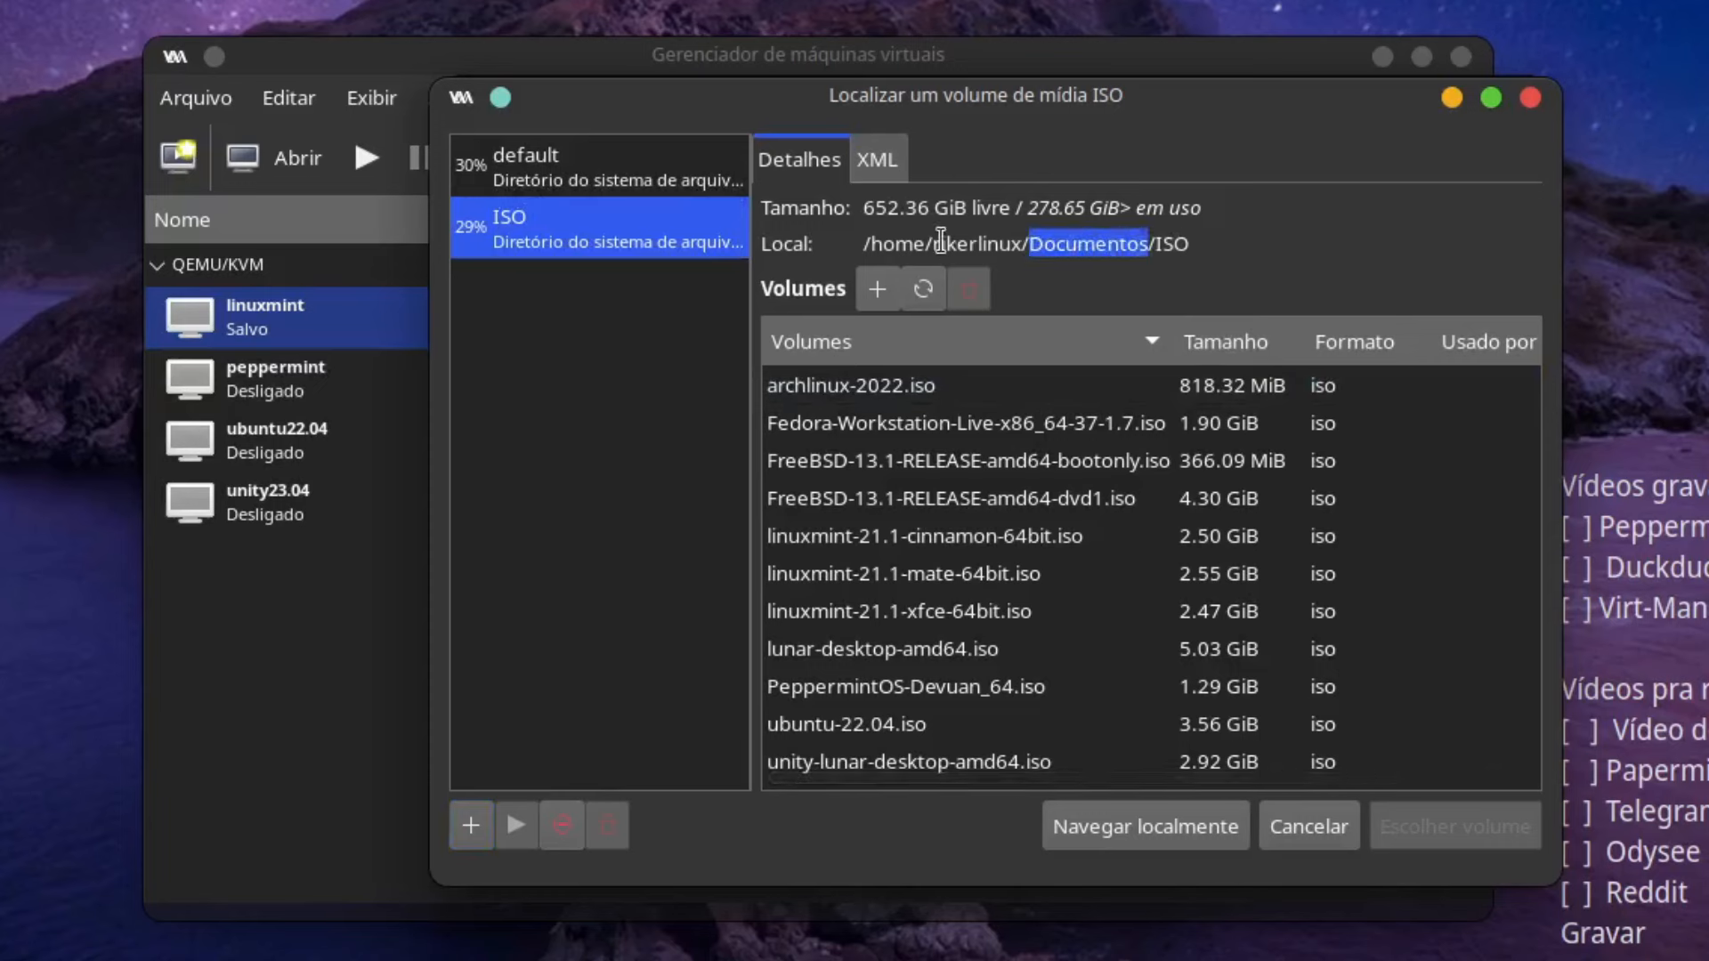
left_click(835, 424)
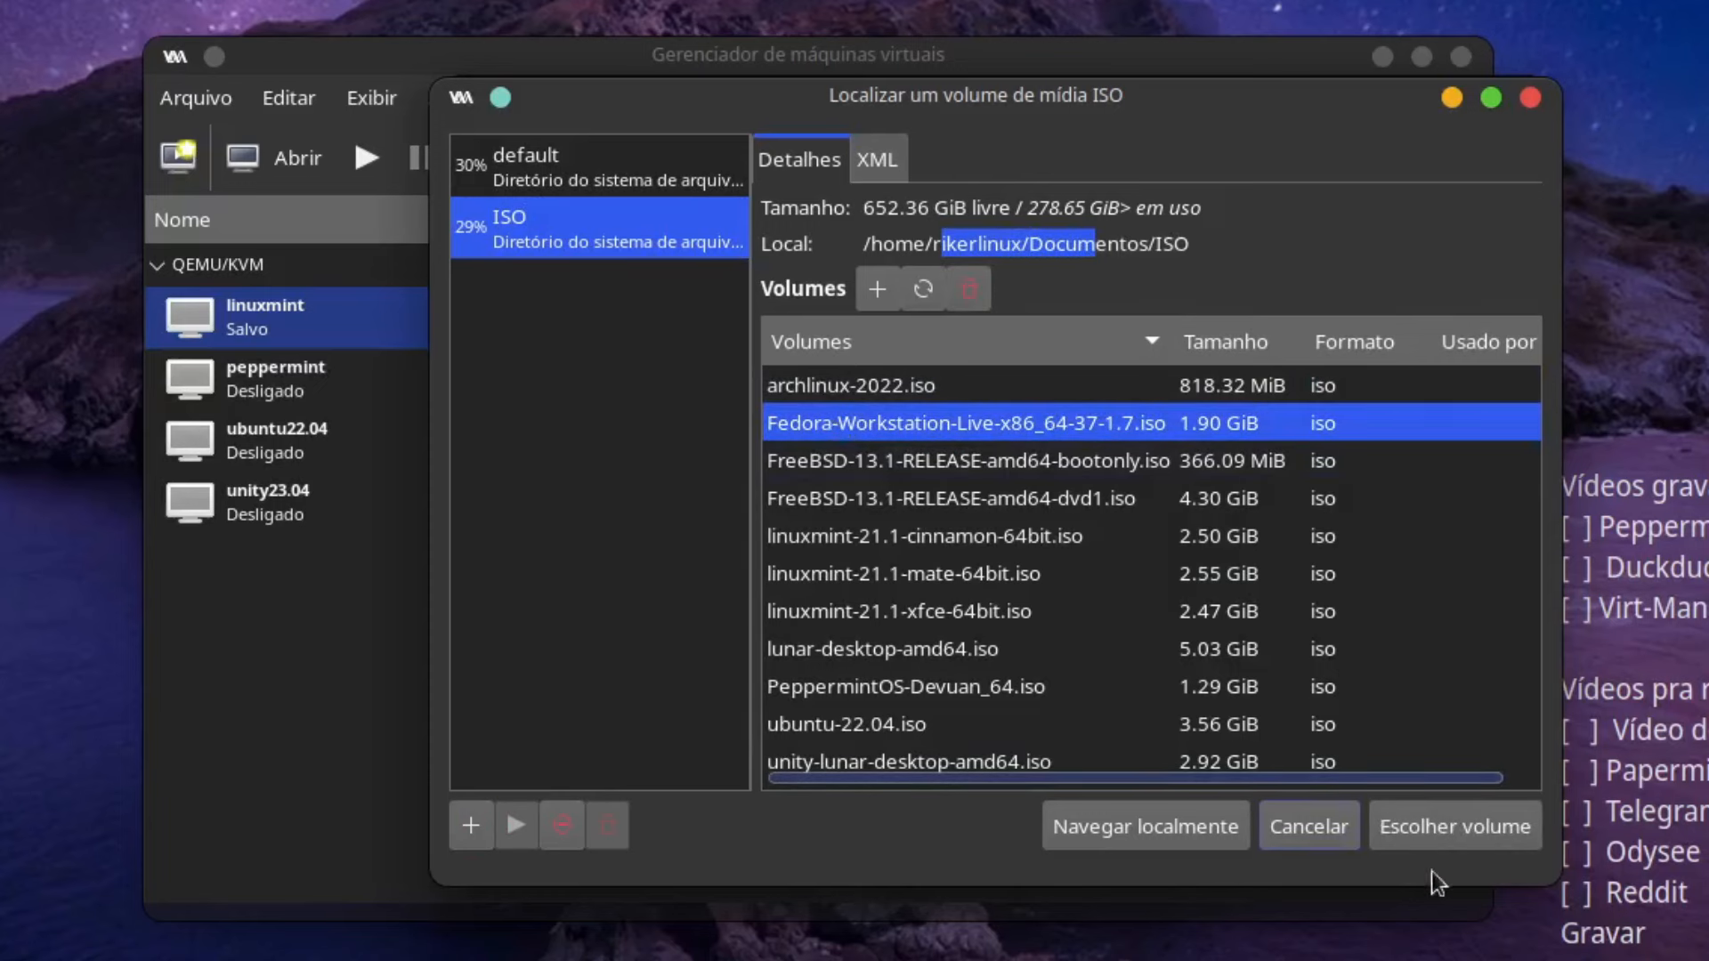
left_click(1470, 830)
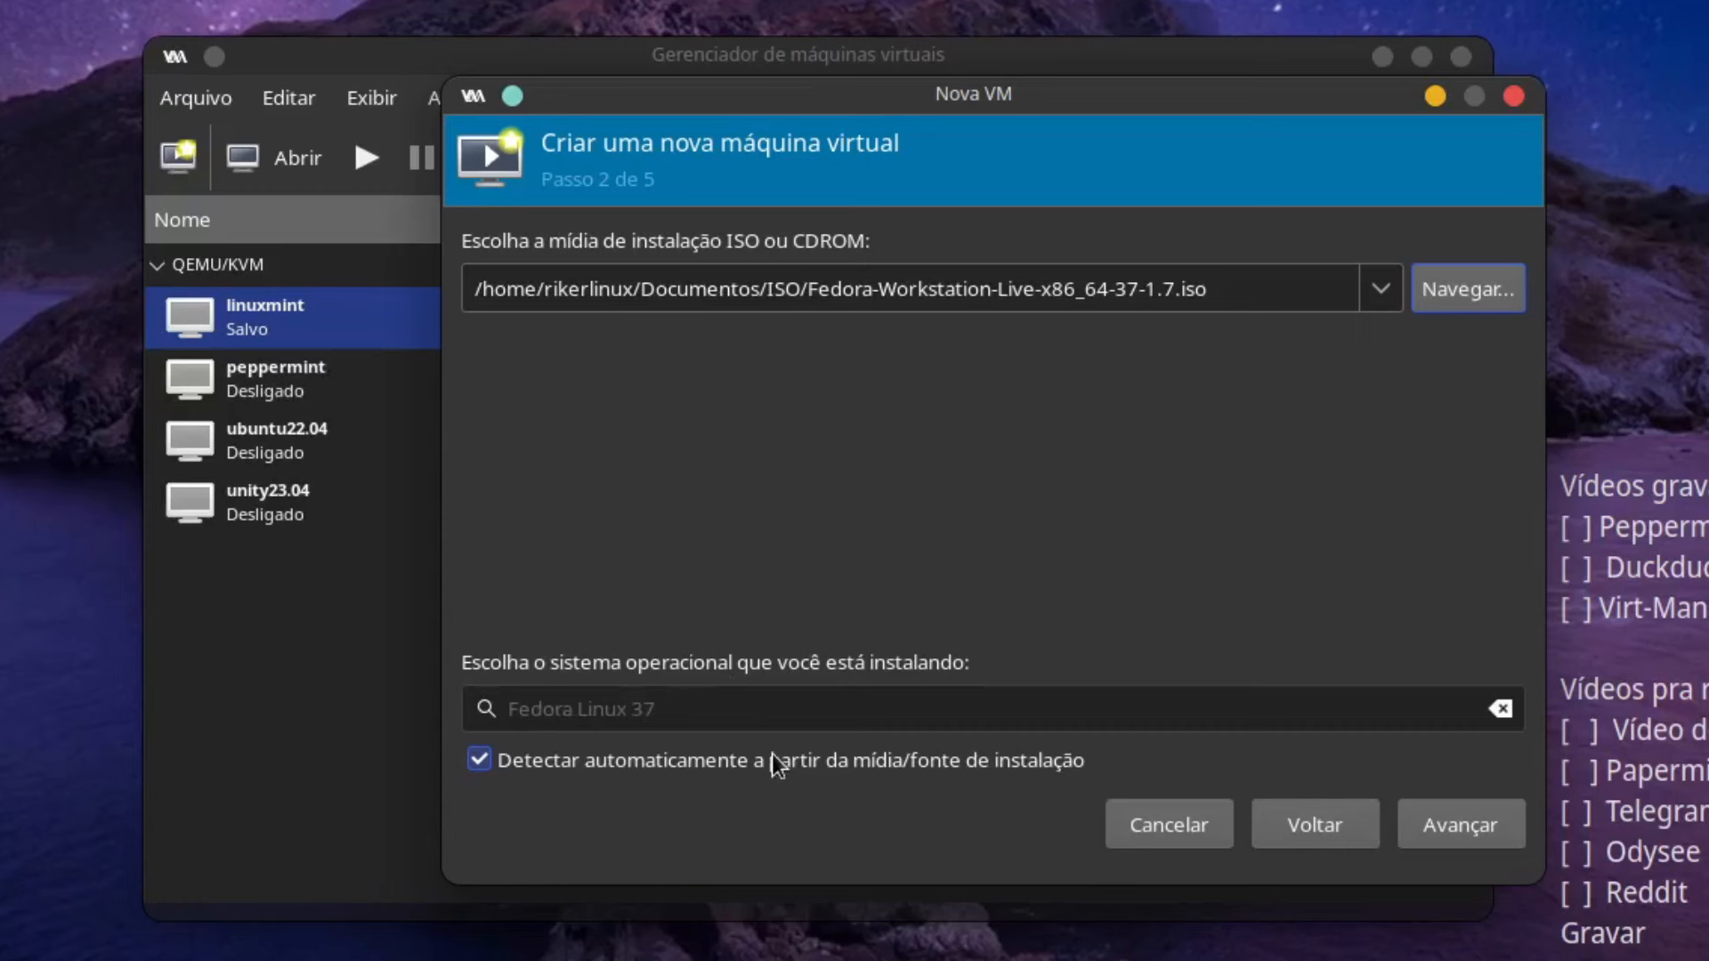
left_click(479, 764)
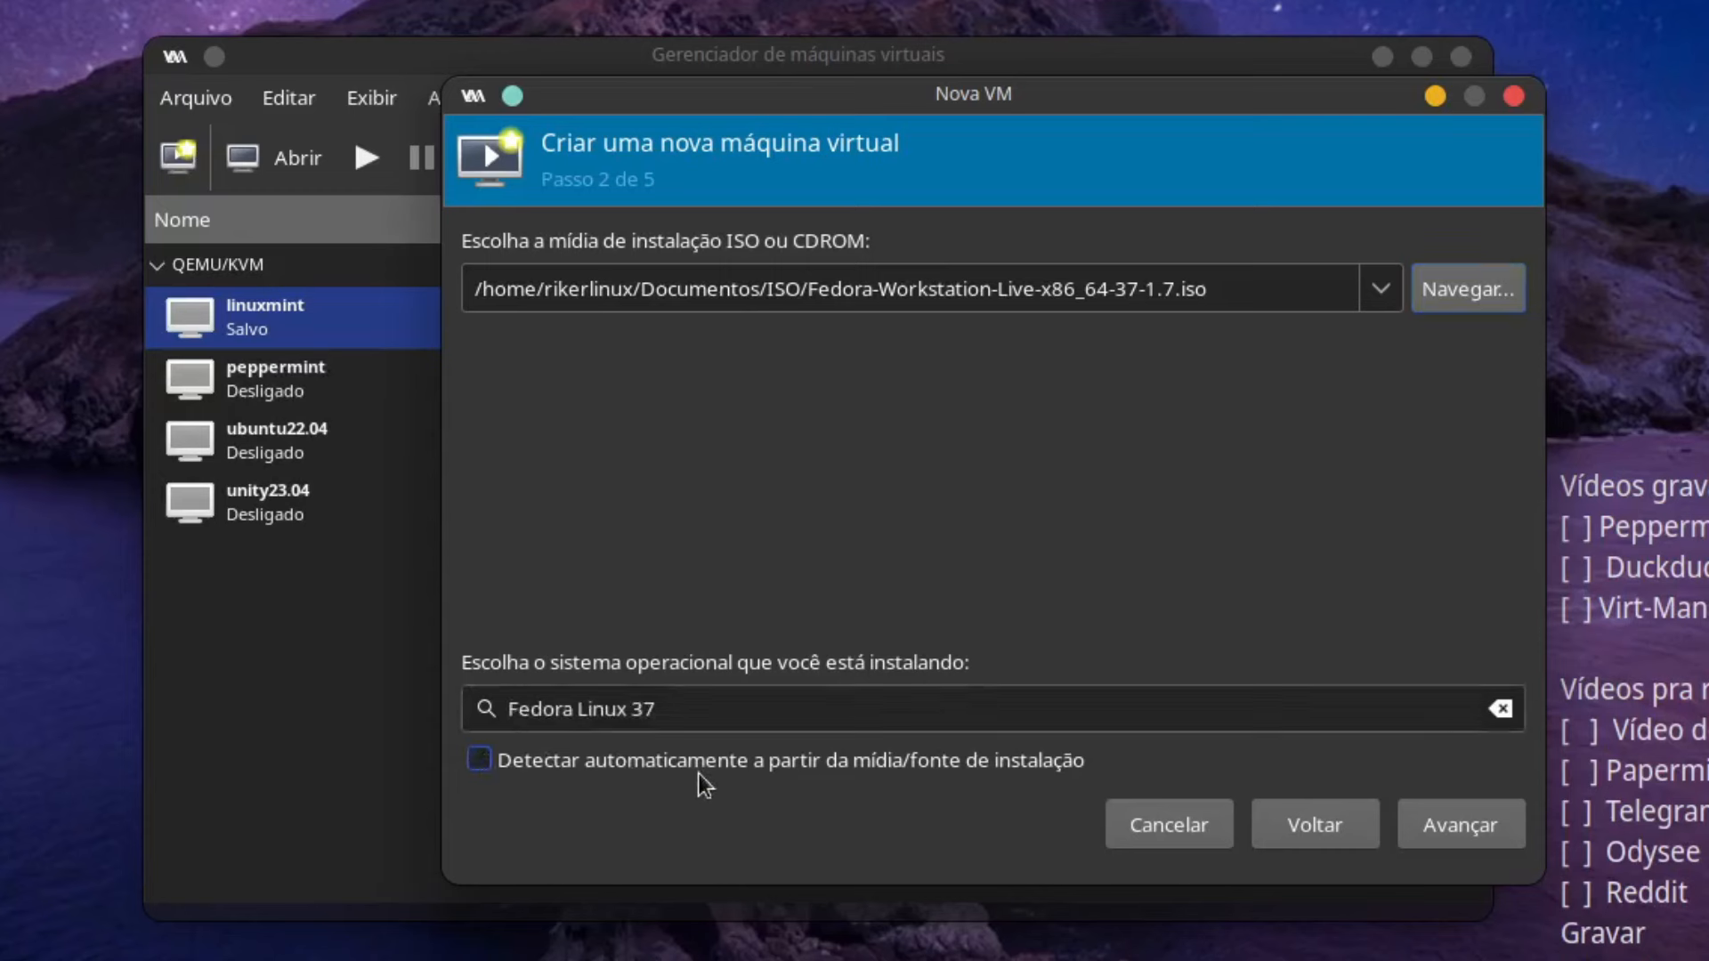
left_click(1500, 708)
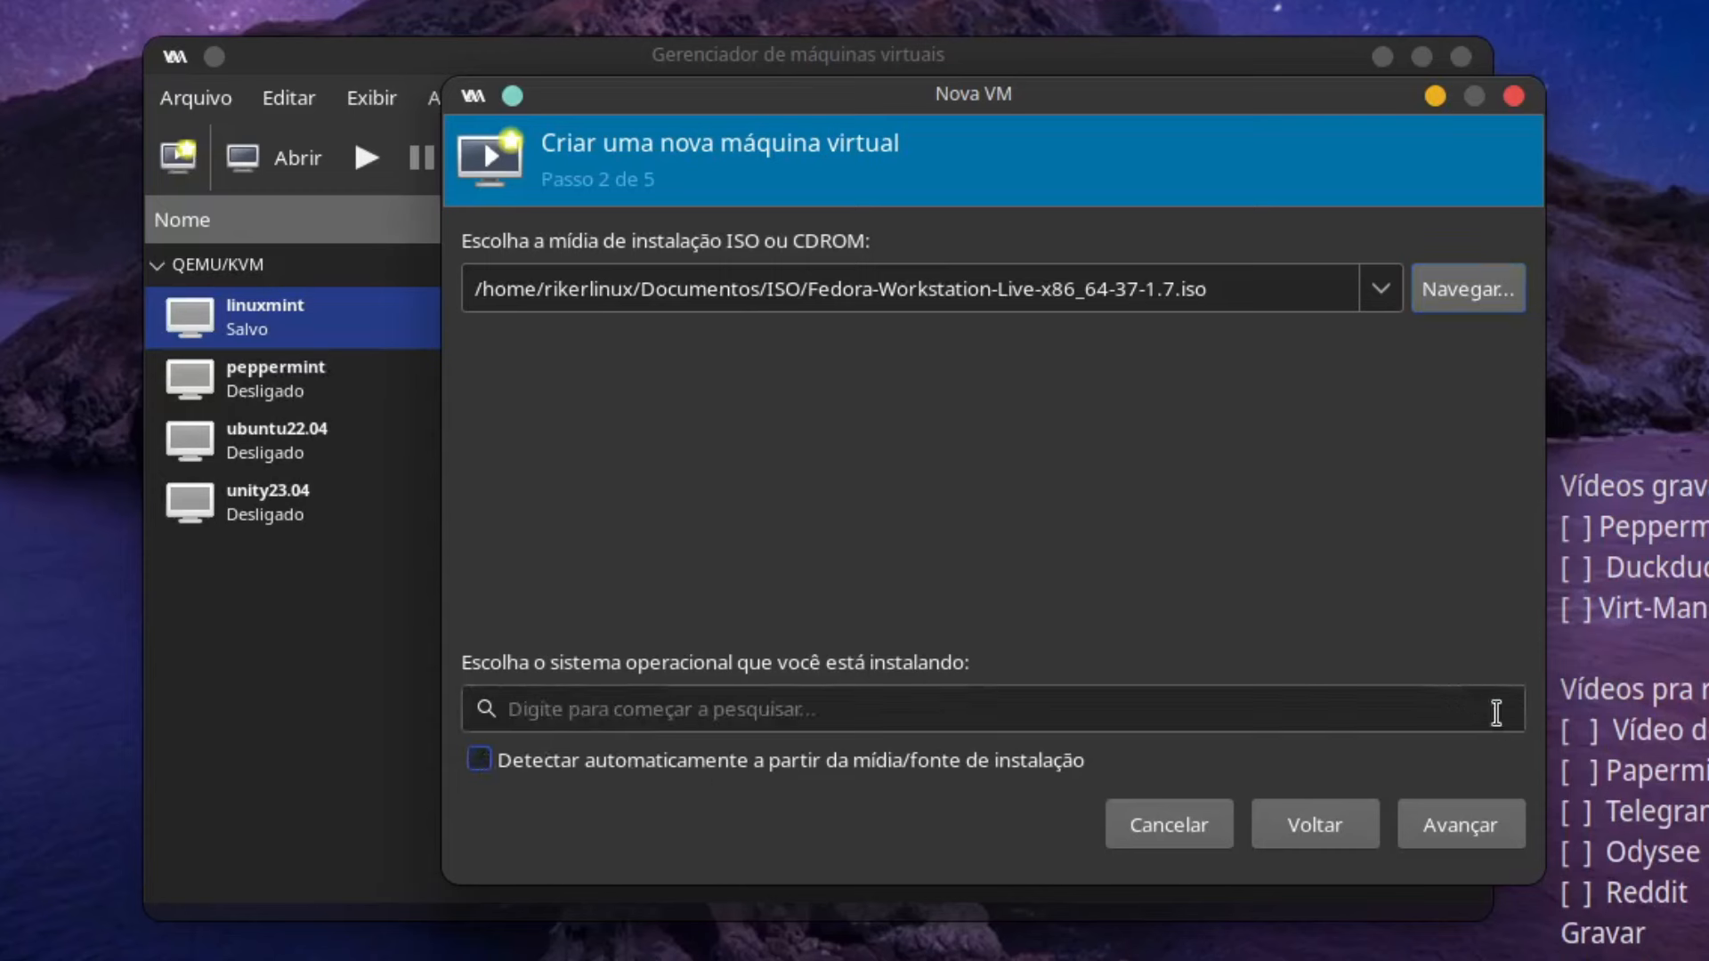
left_click(642, 700)
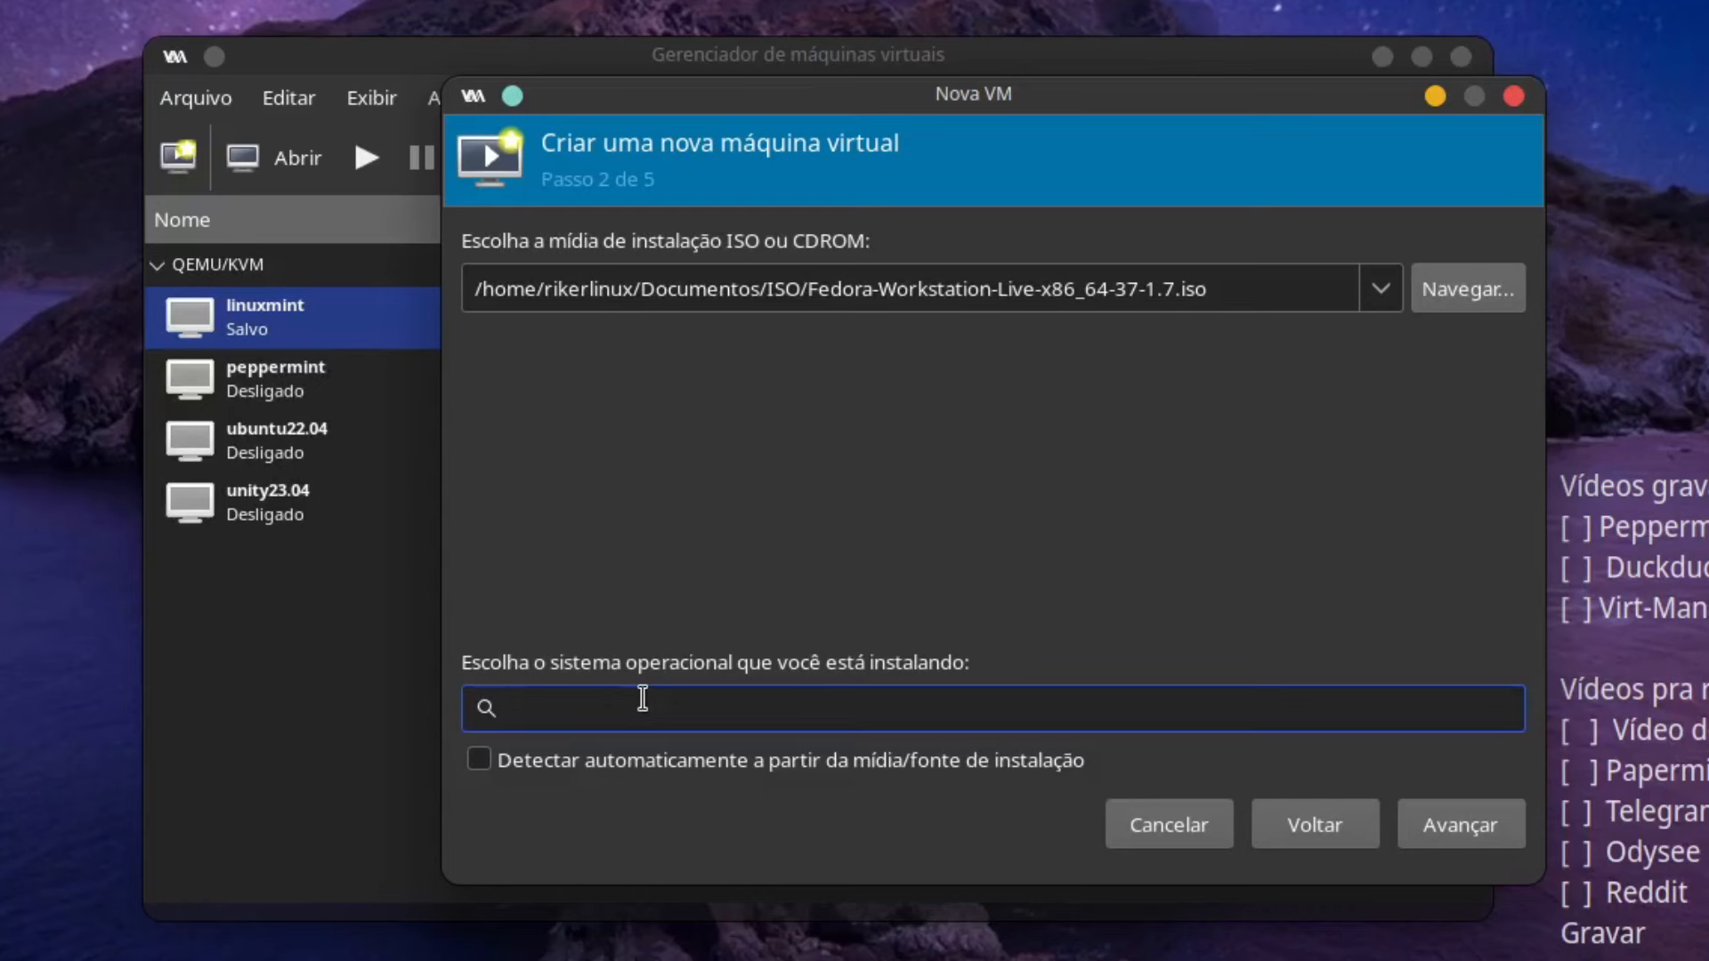
type("ar")
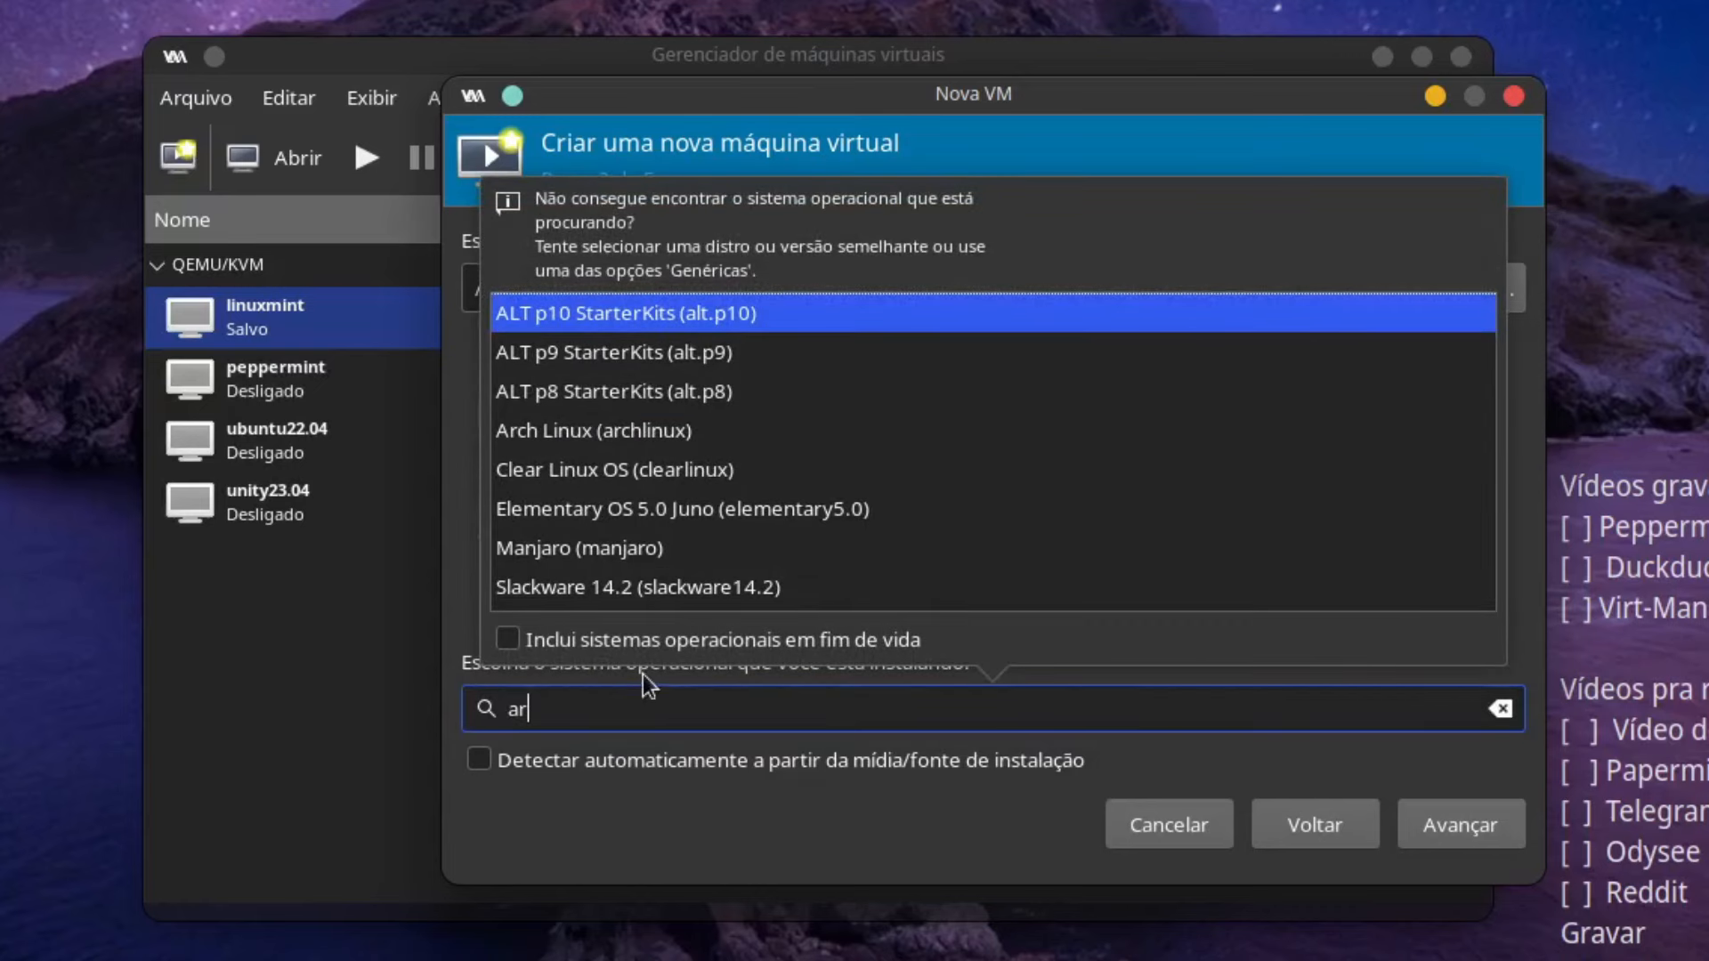
type("ch")
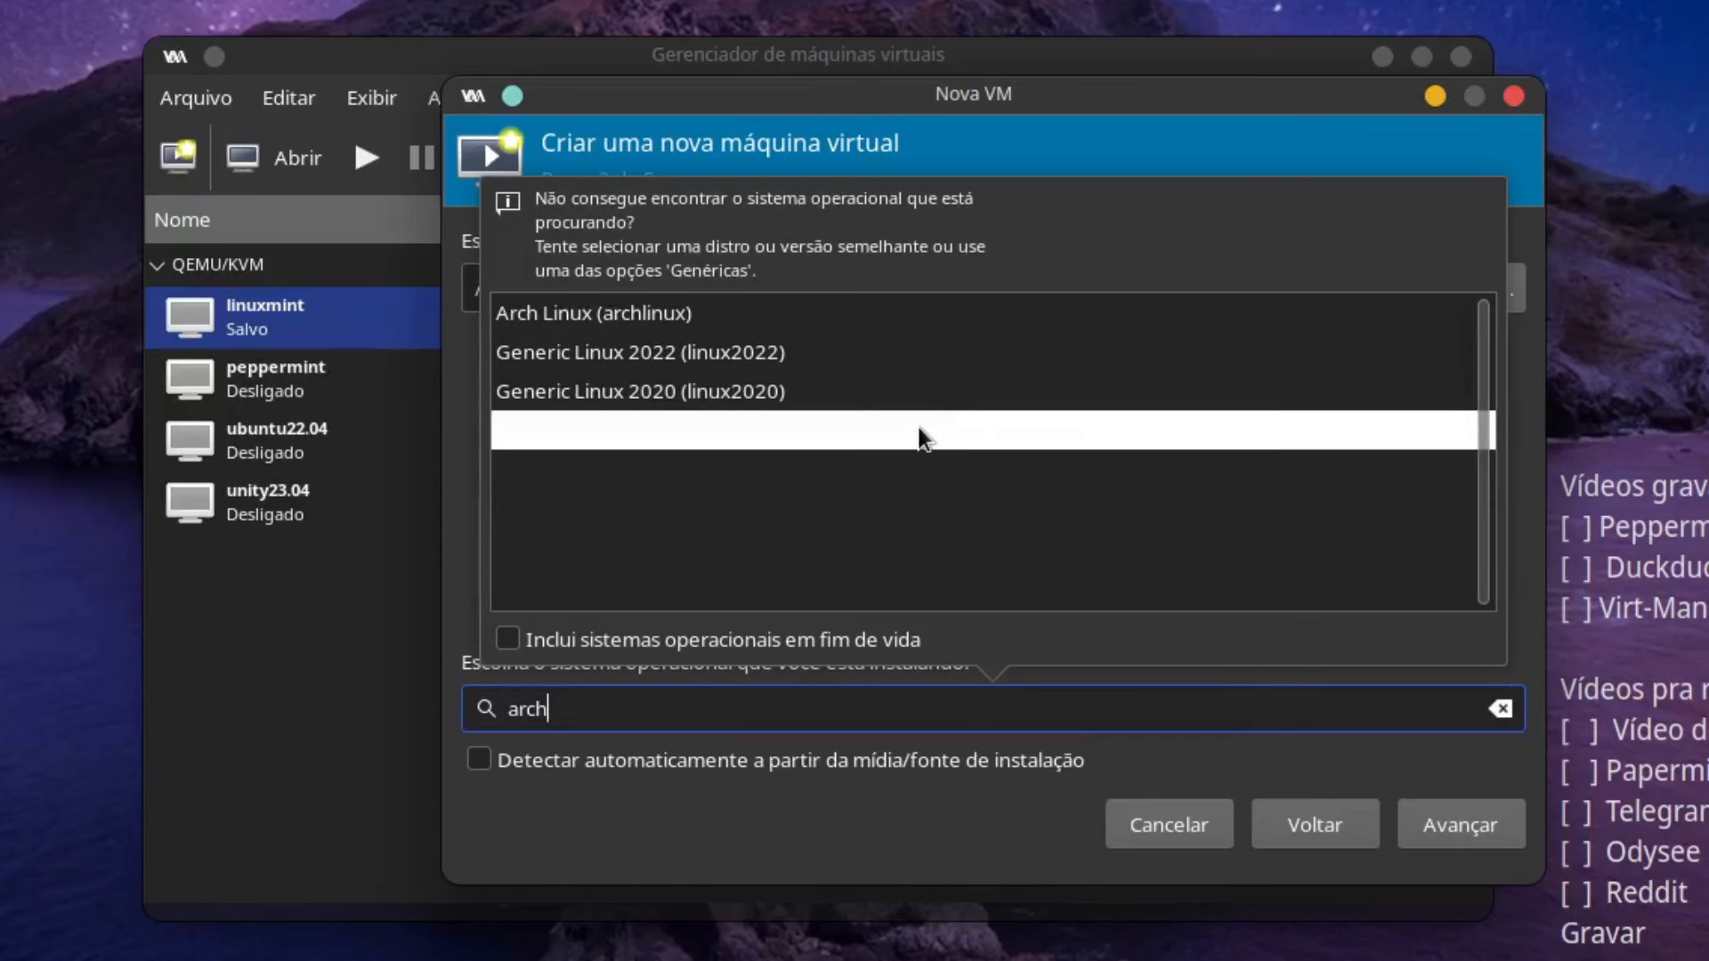
left_click(840, 881)
left_click(1497, 709)
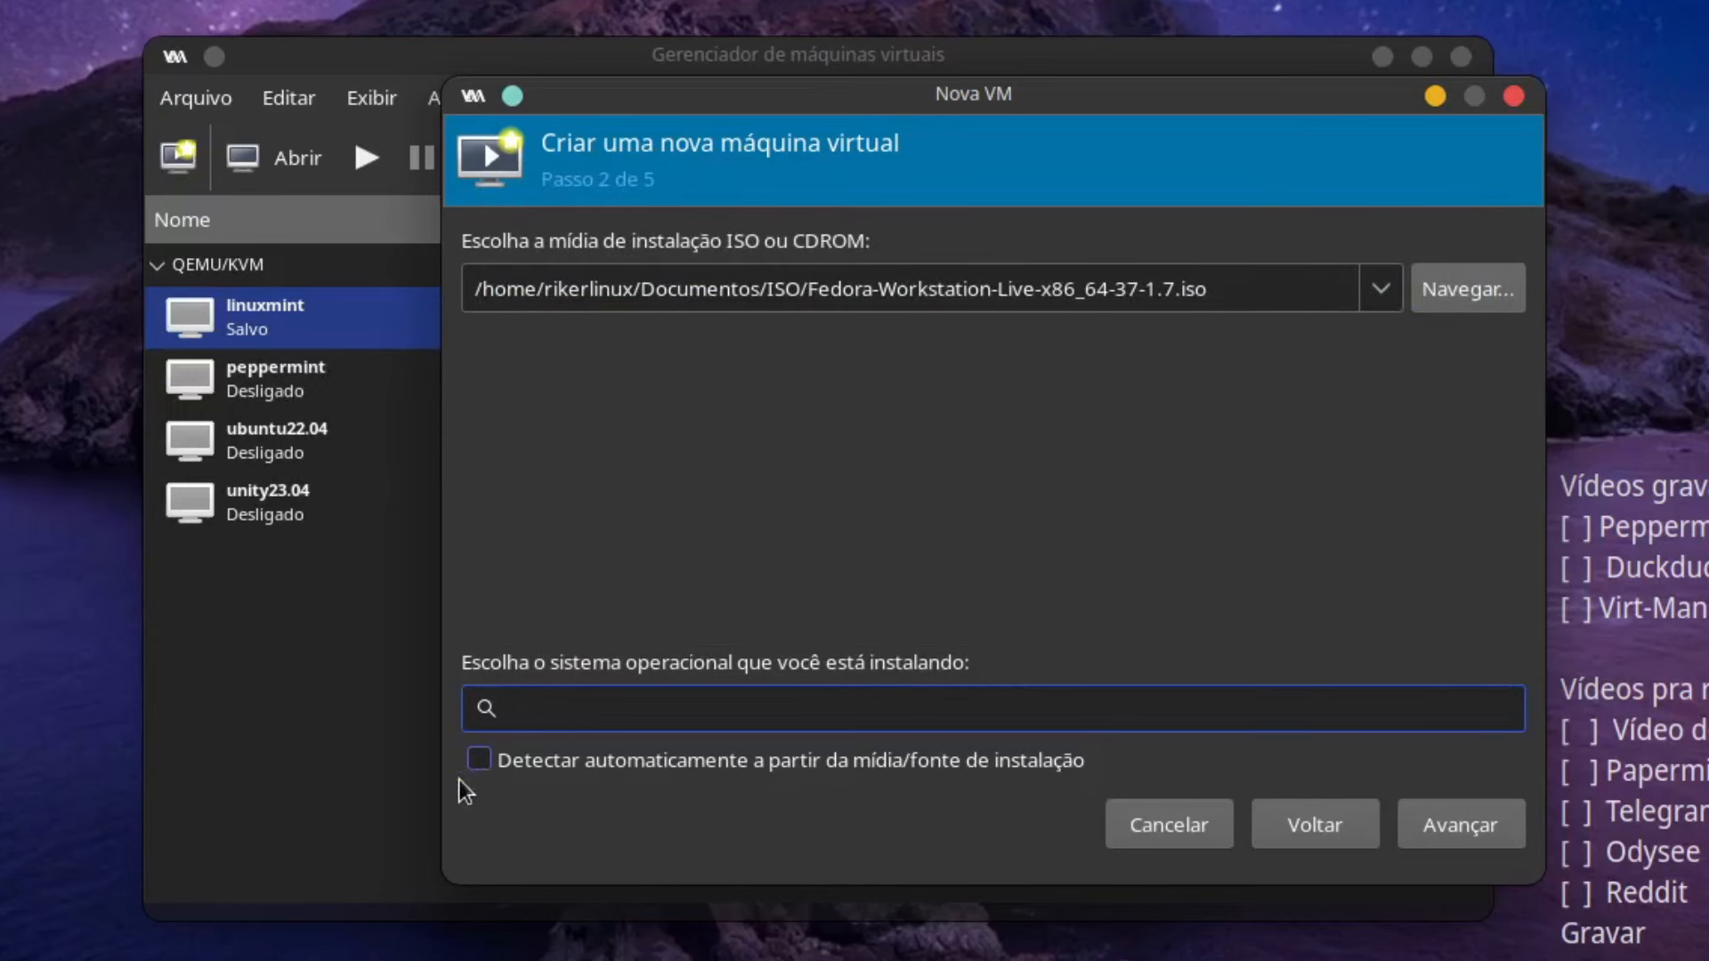
left_click(478, 759)
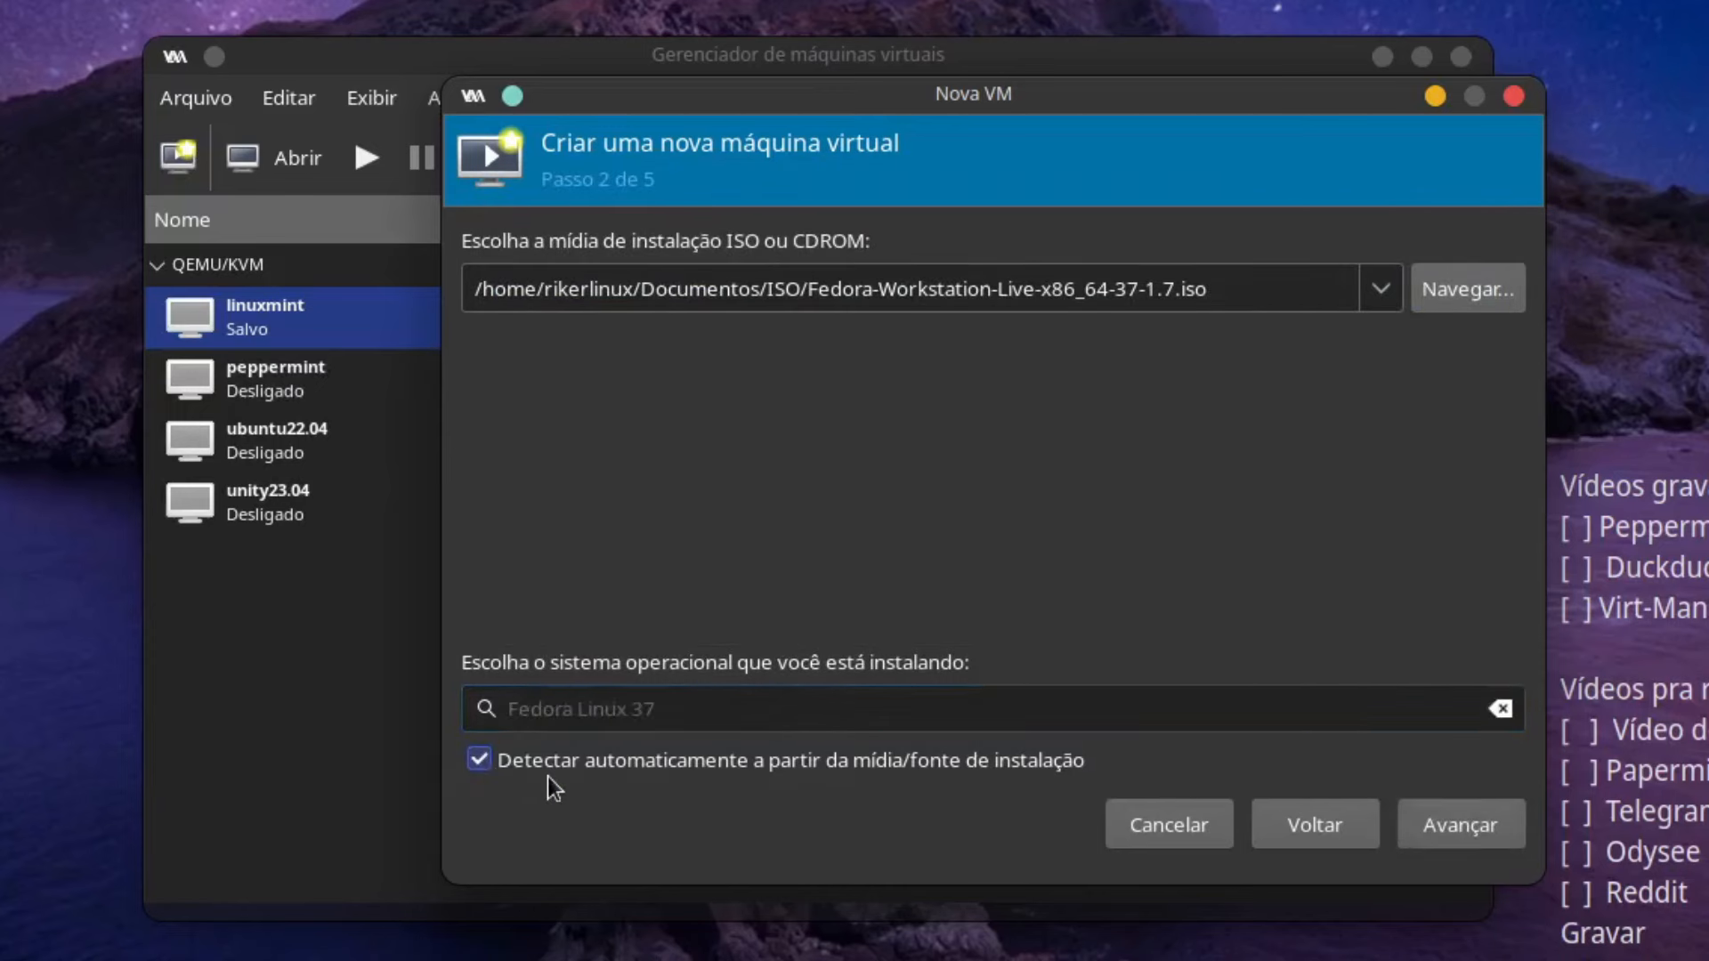
Give the new virtual machine 4096 MiB of memory and 4 CPUs, and accept a 20 GiB disk image
left_click(1433, 826)
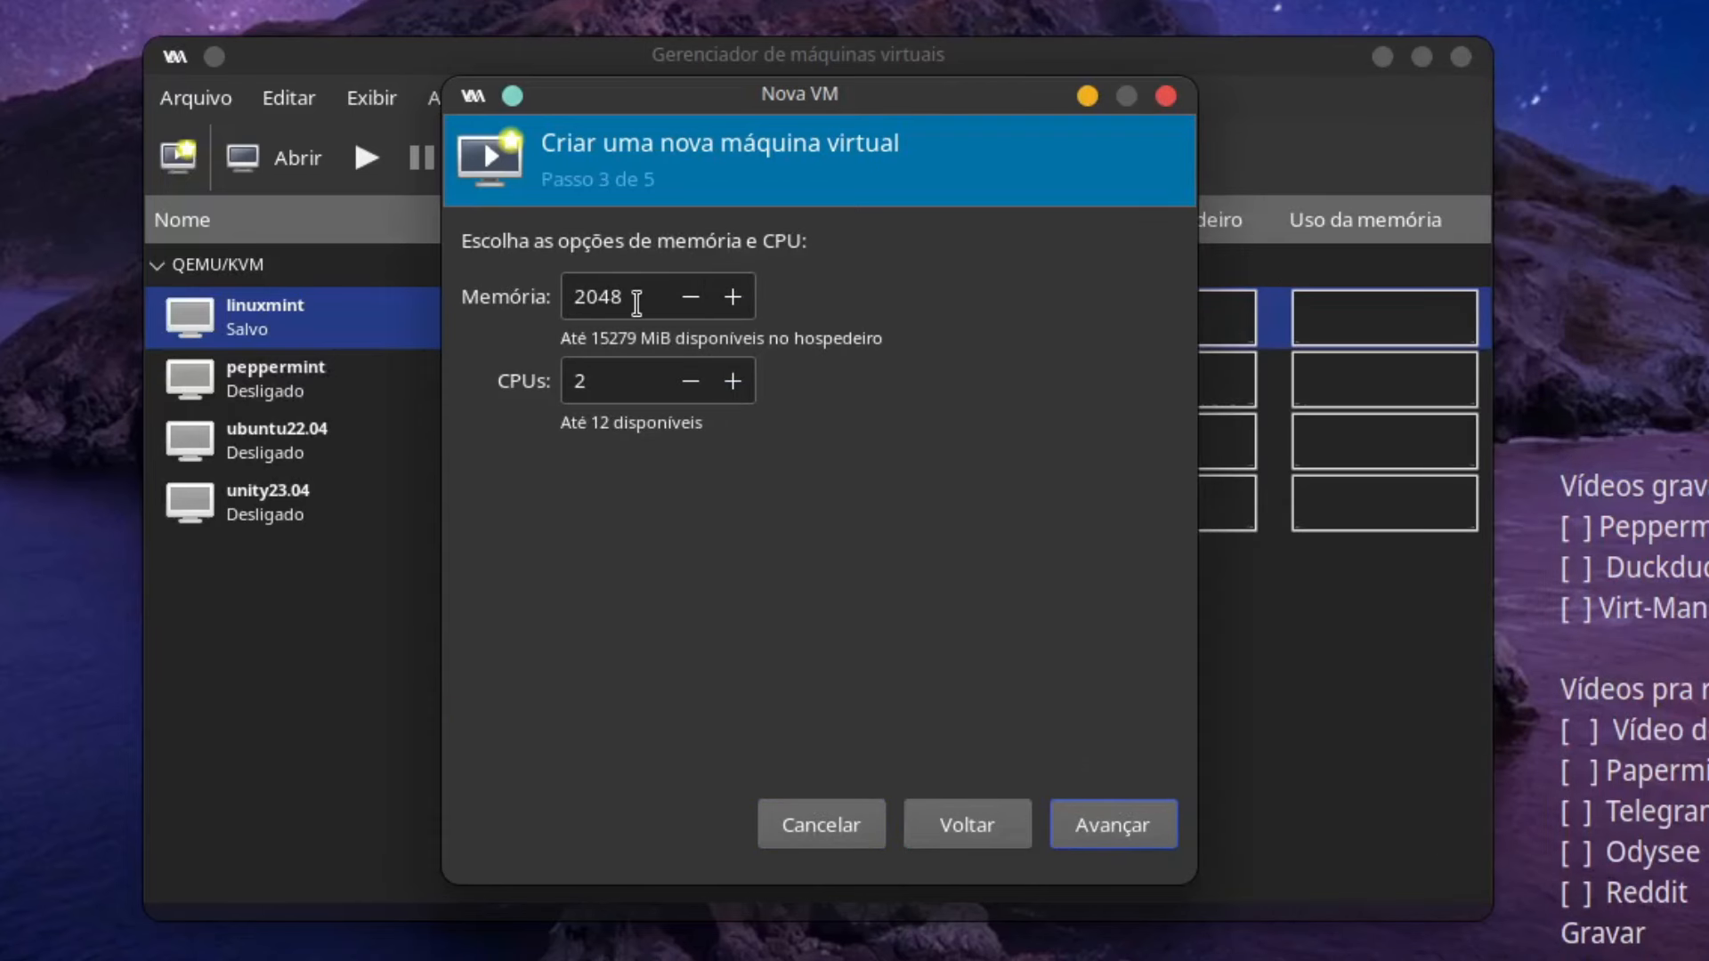
left_click_drag(637, 302, 513, 305)
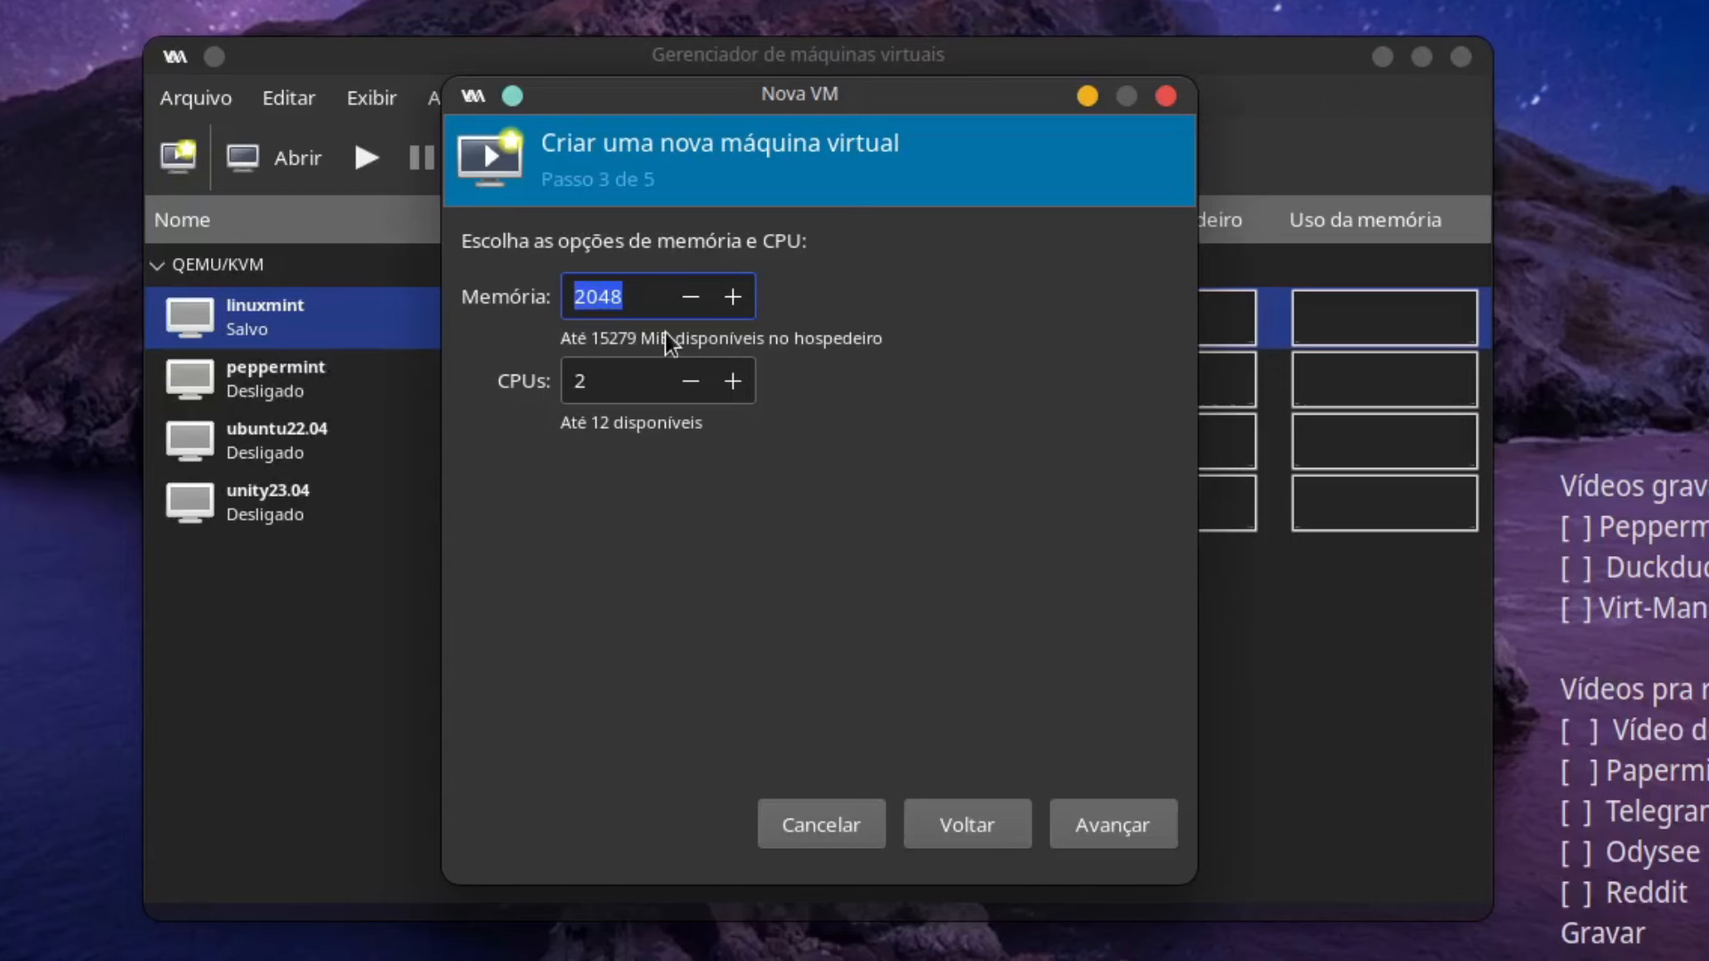
type("4096")
left_click(732, 383)
left_click(732, 383)
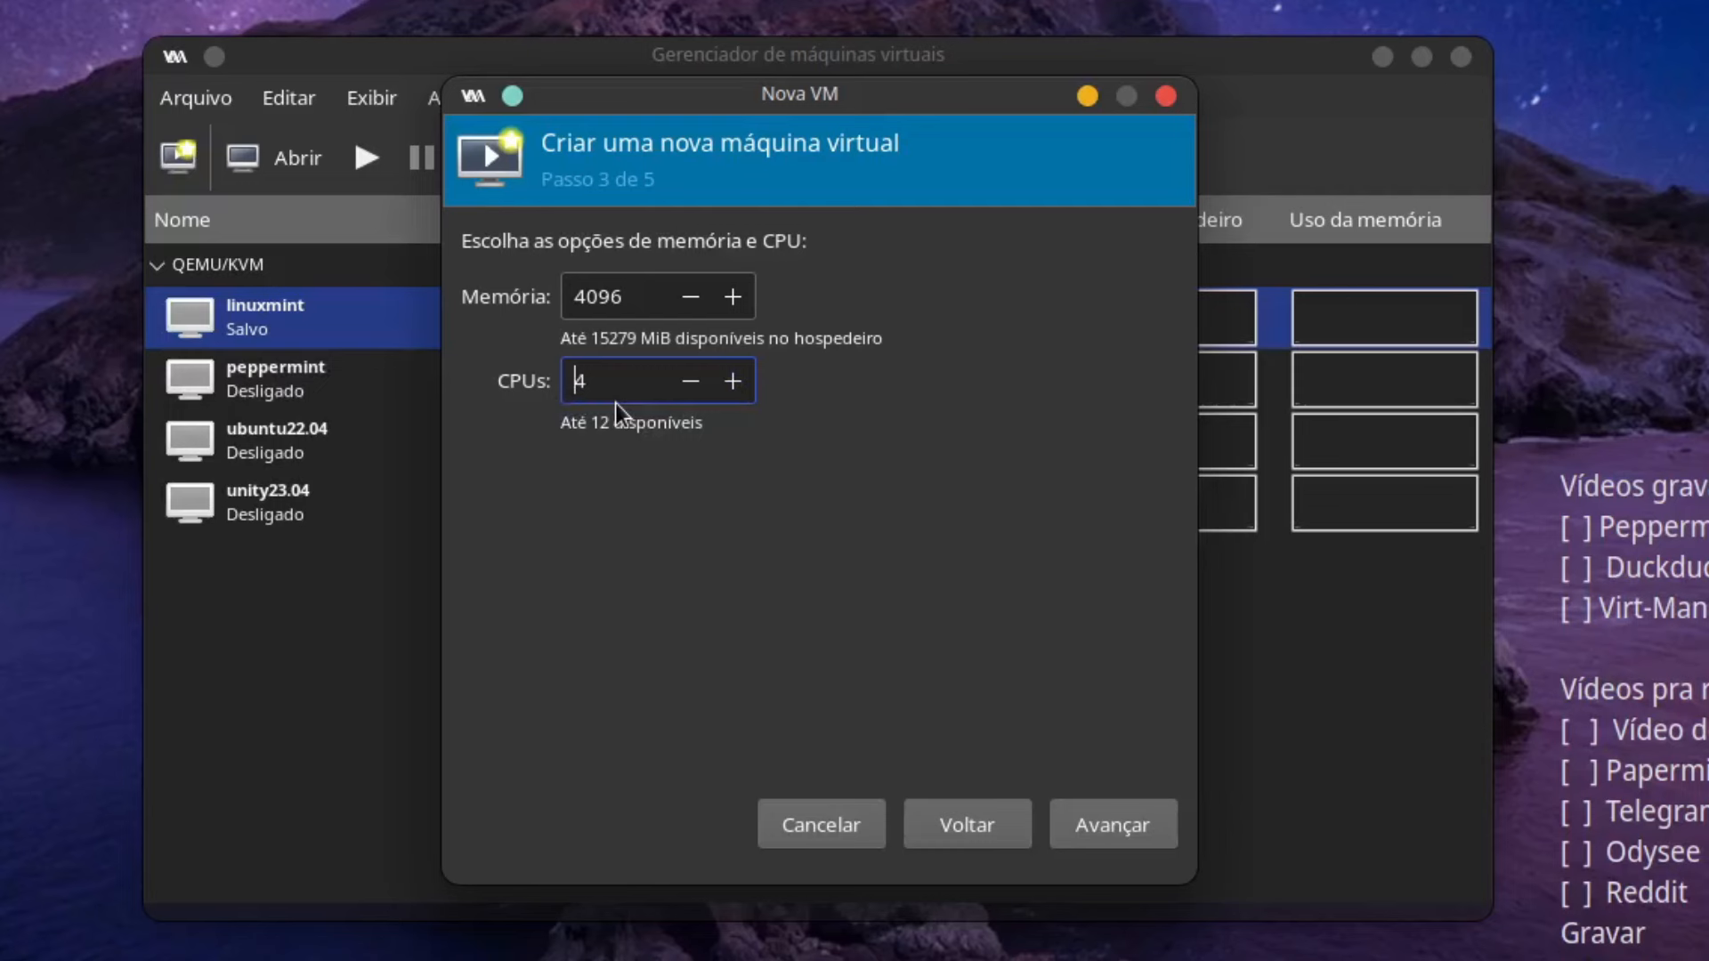
left_click(1112, 825)
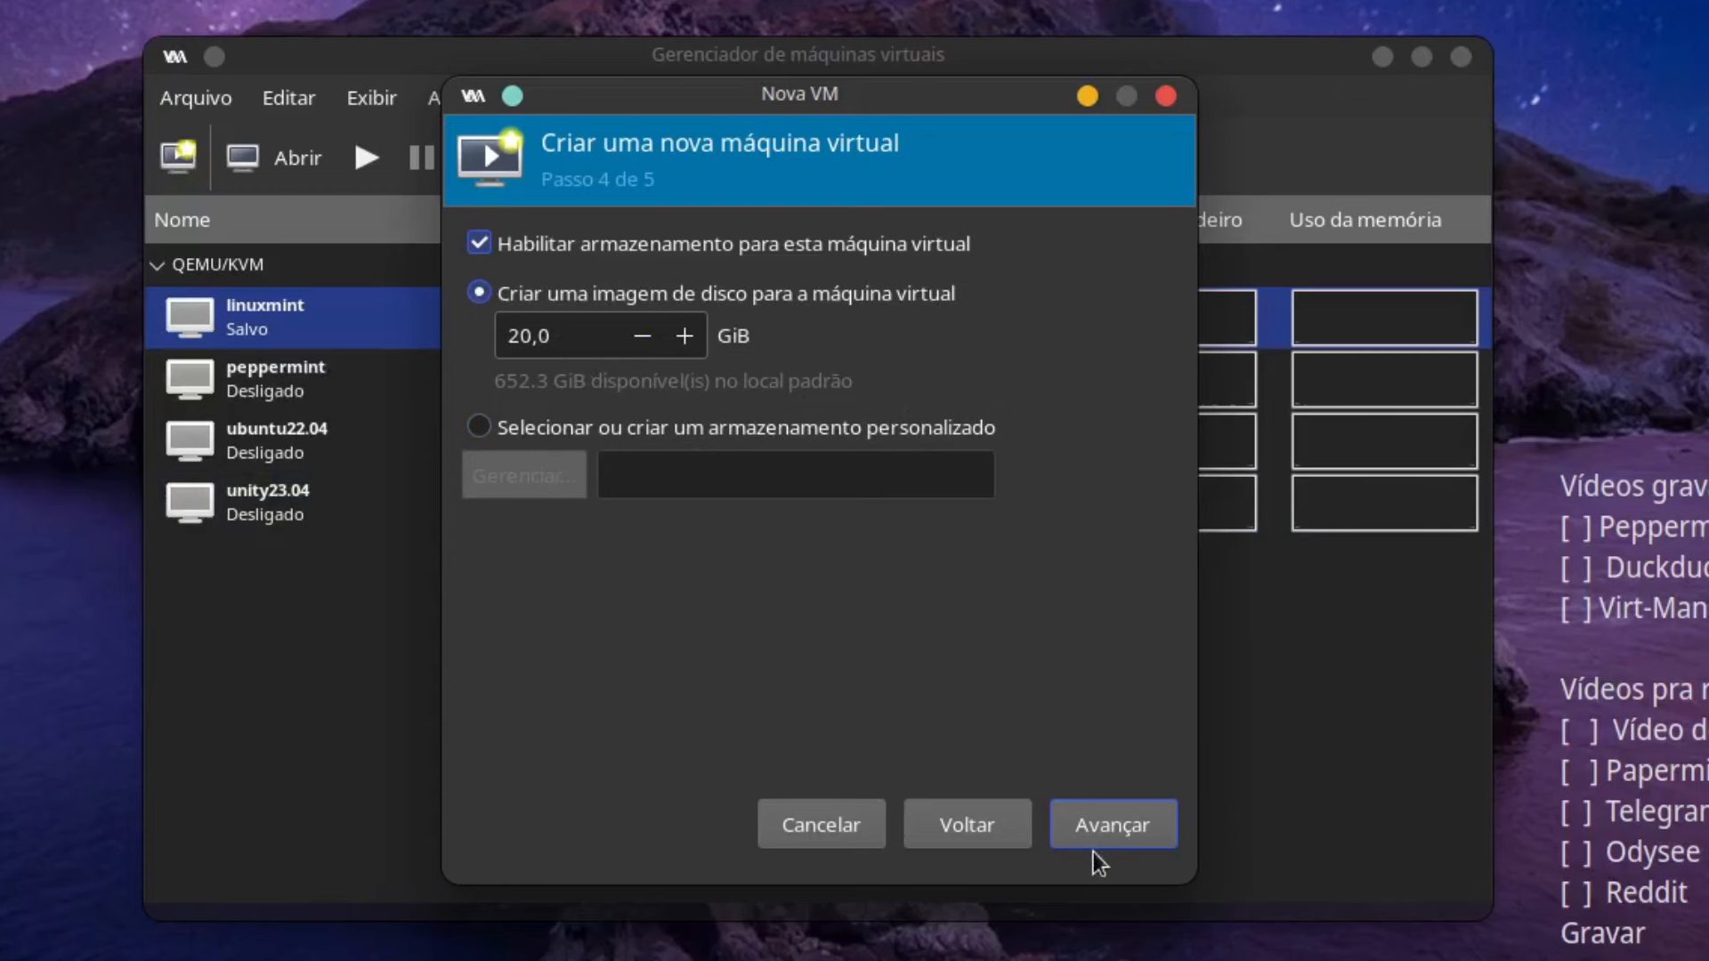
left_click(1148, 824)
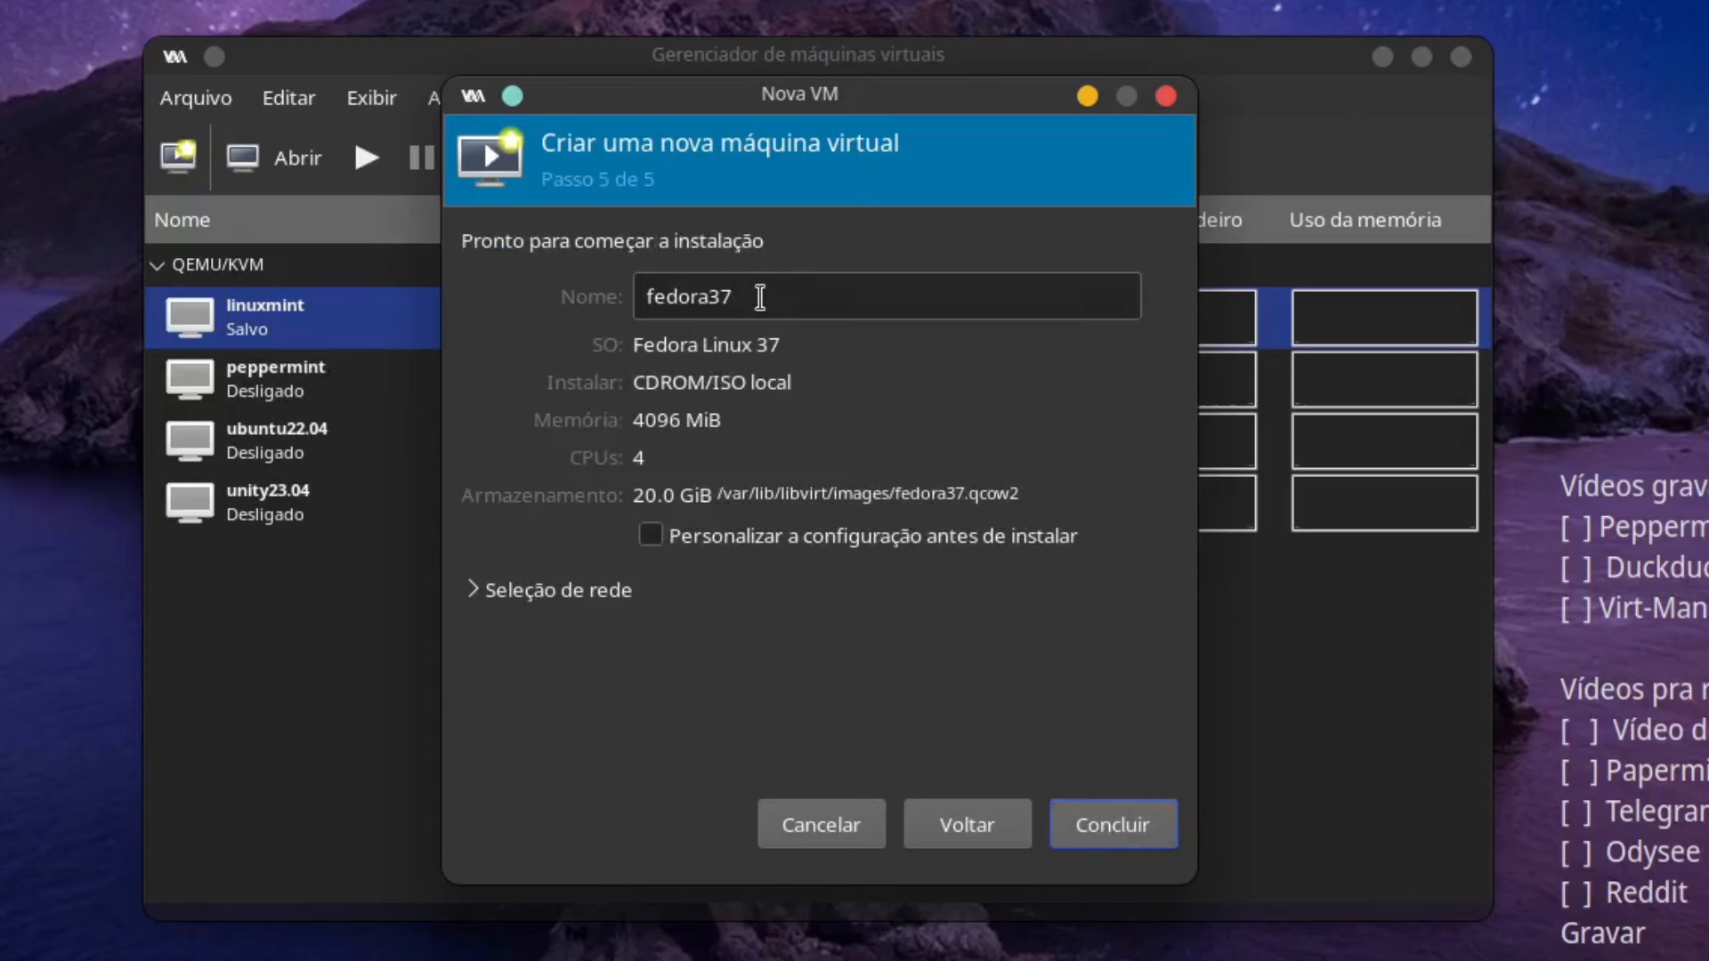
Finish creating the virtual machine with the name fedora37 and boot it with the Start Fedora-Workstation-Live 37 entry
left_click(665, 308)
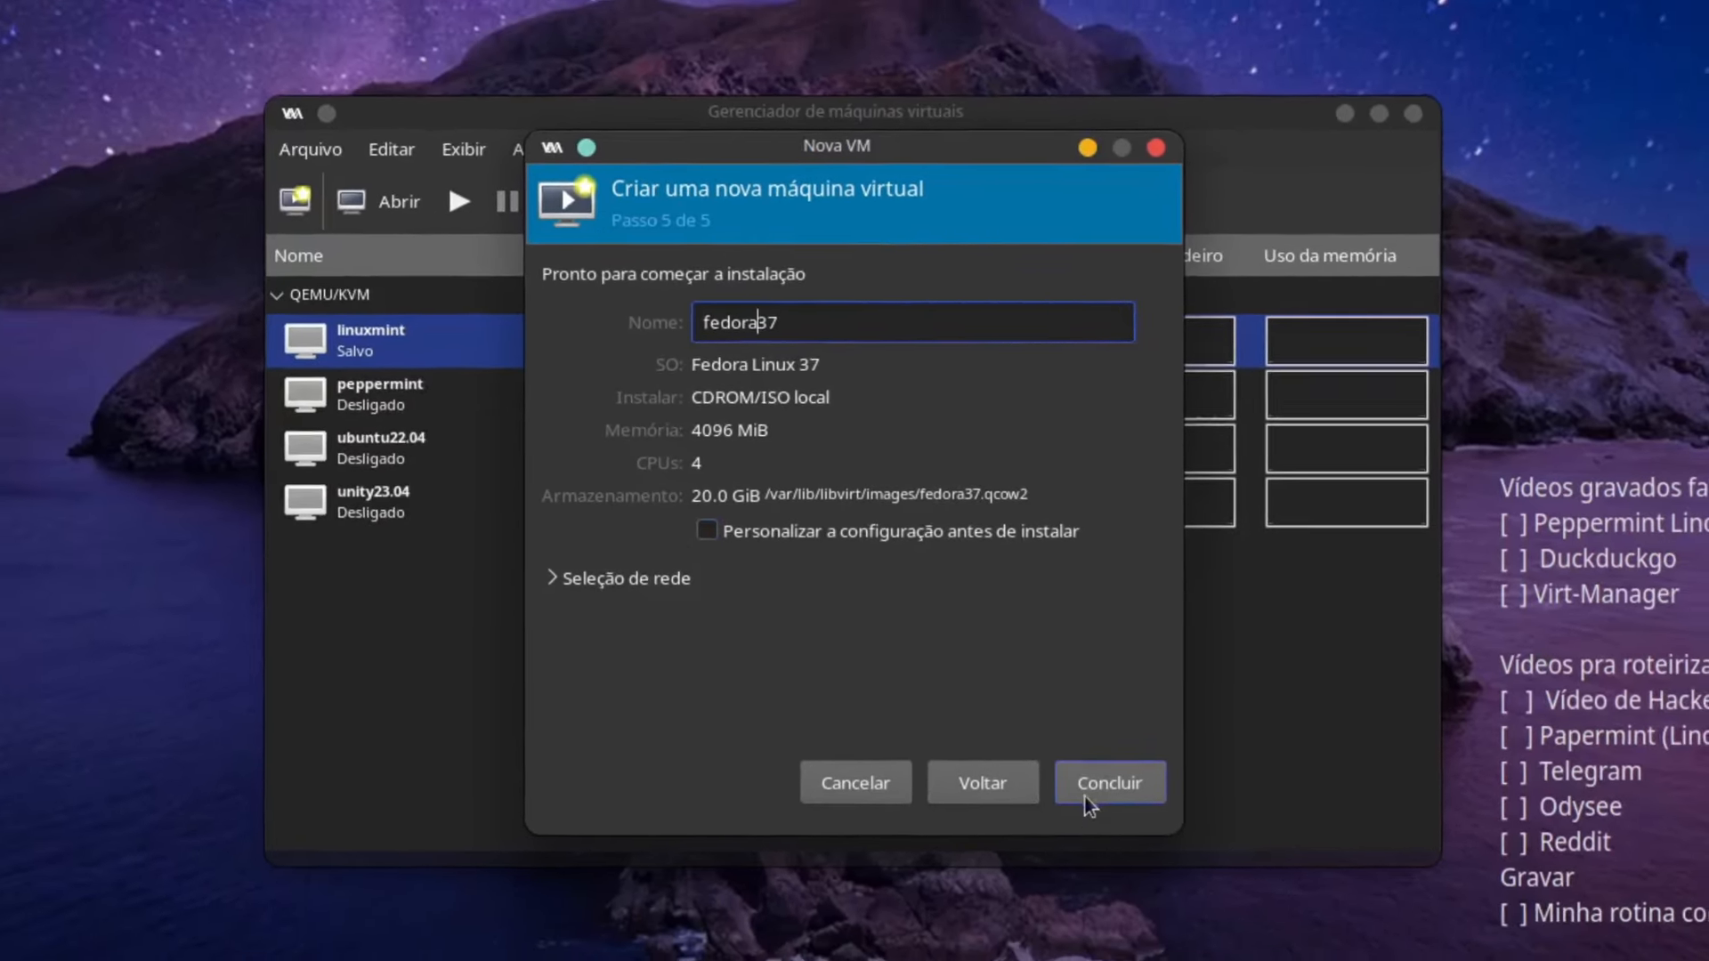
left_click(1107, 750)
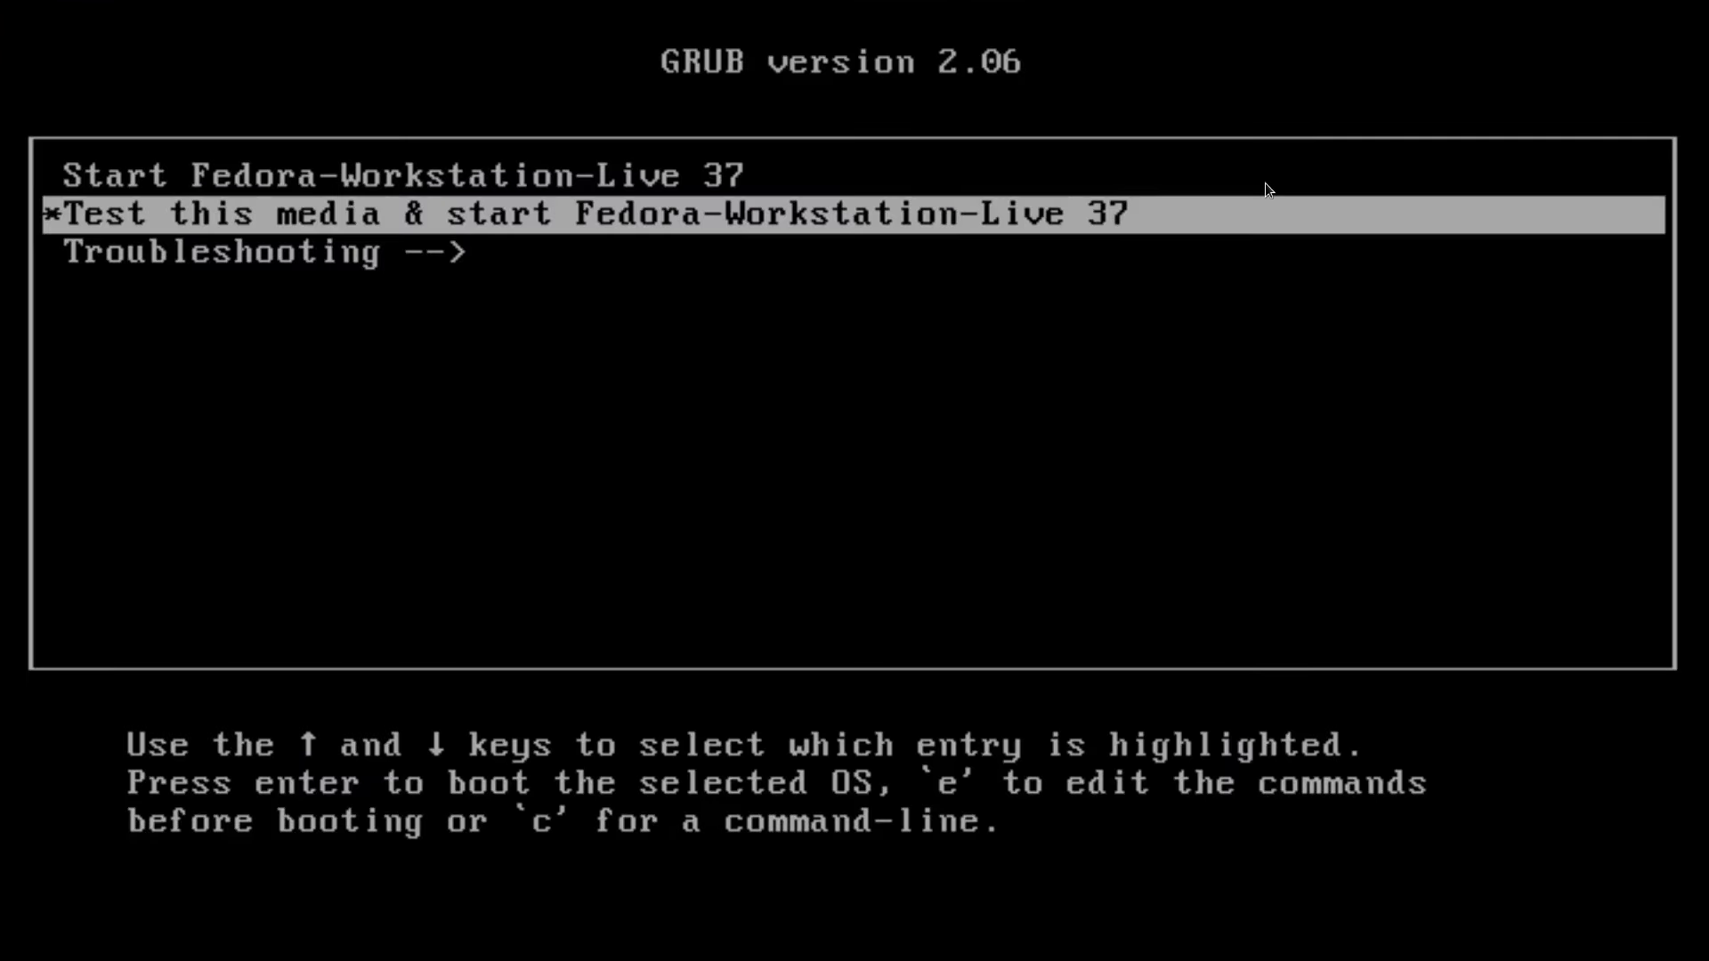
key("Up")
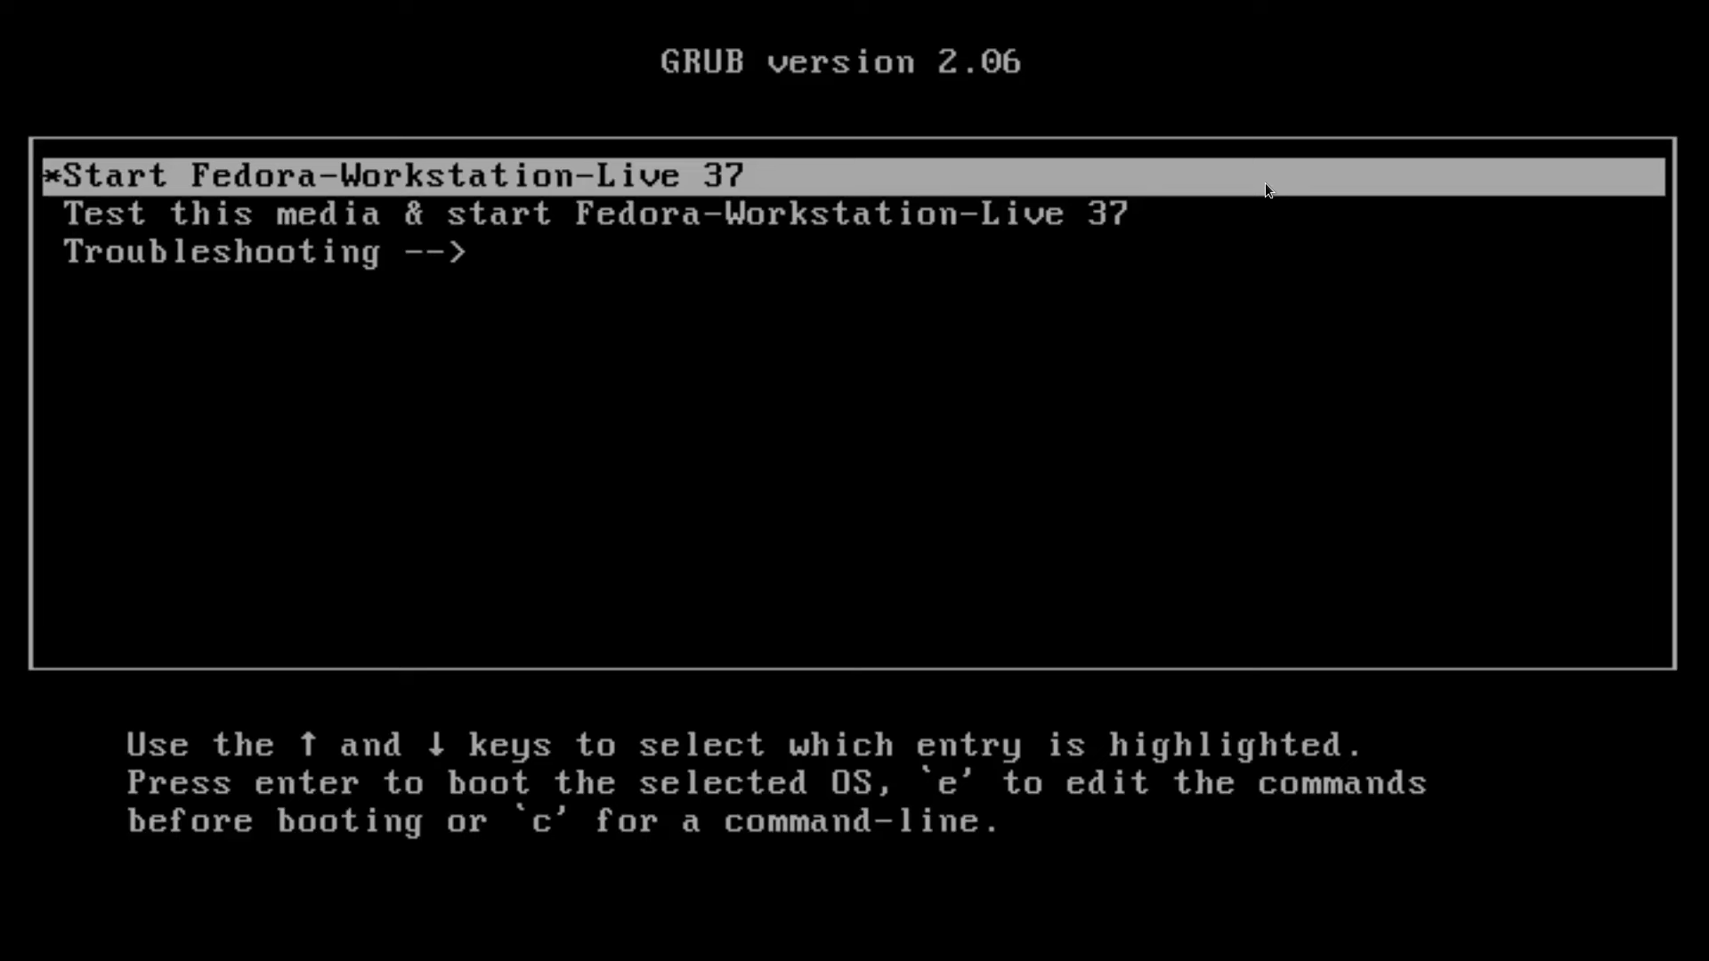
key("Return")
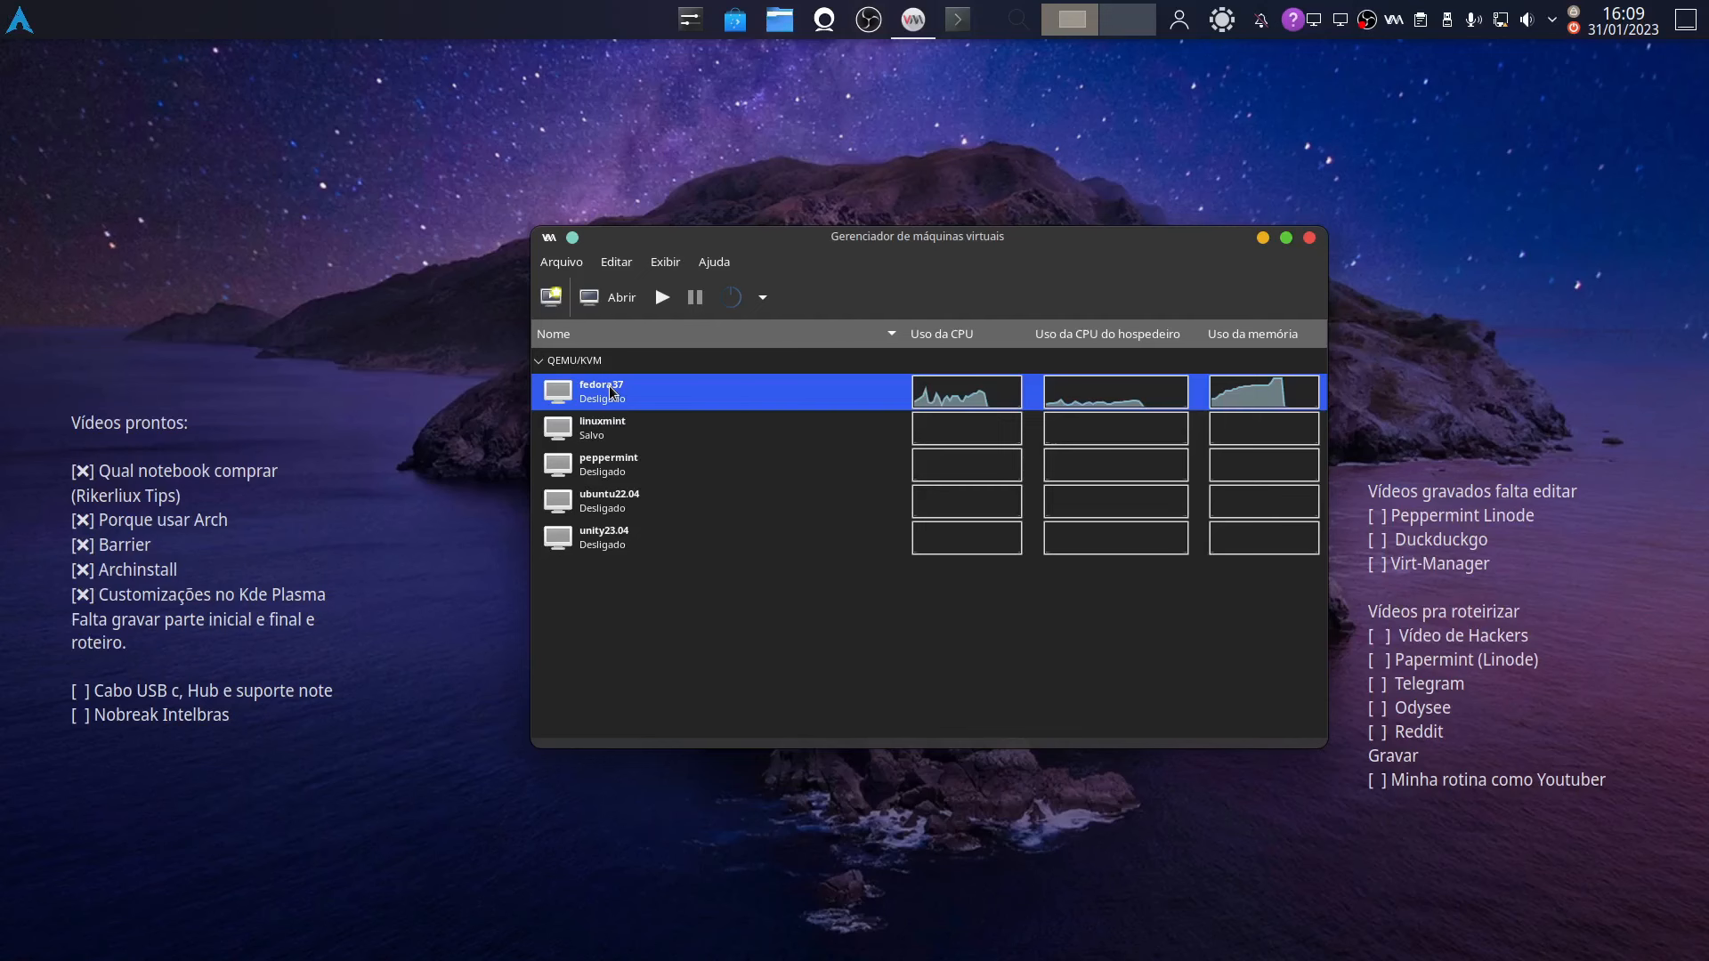
In the fedora37 virtual machine's boot options, enable the network card (Placa de rede) as a boot device alongside Disco VirtIO 1 and apply
double_click(611, 391)
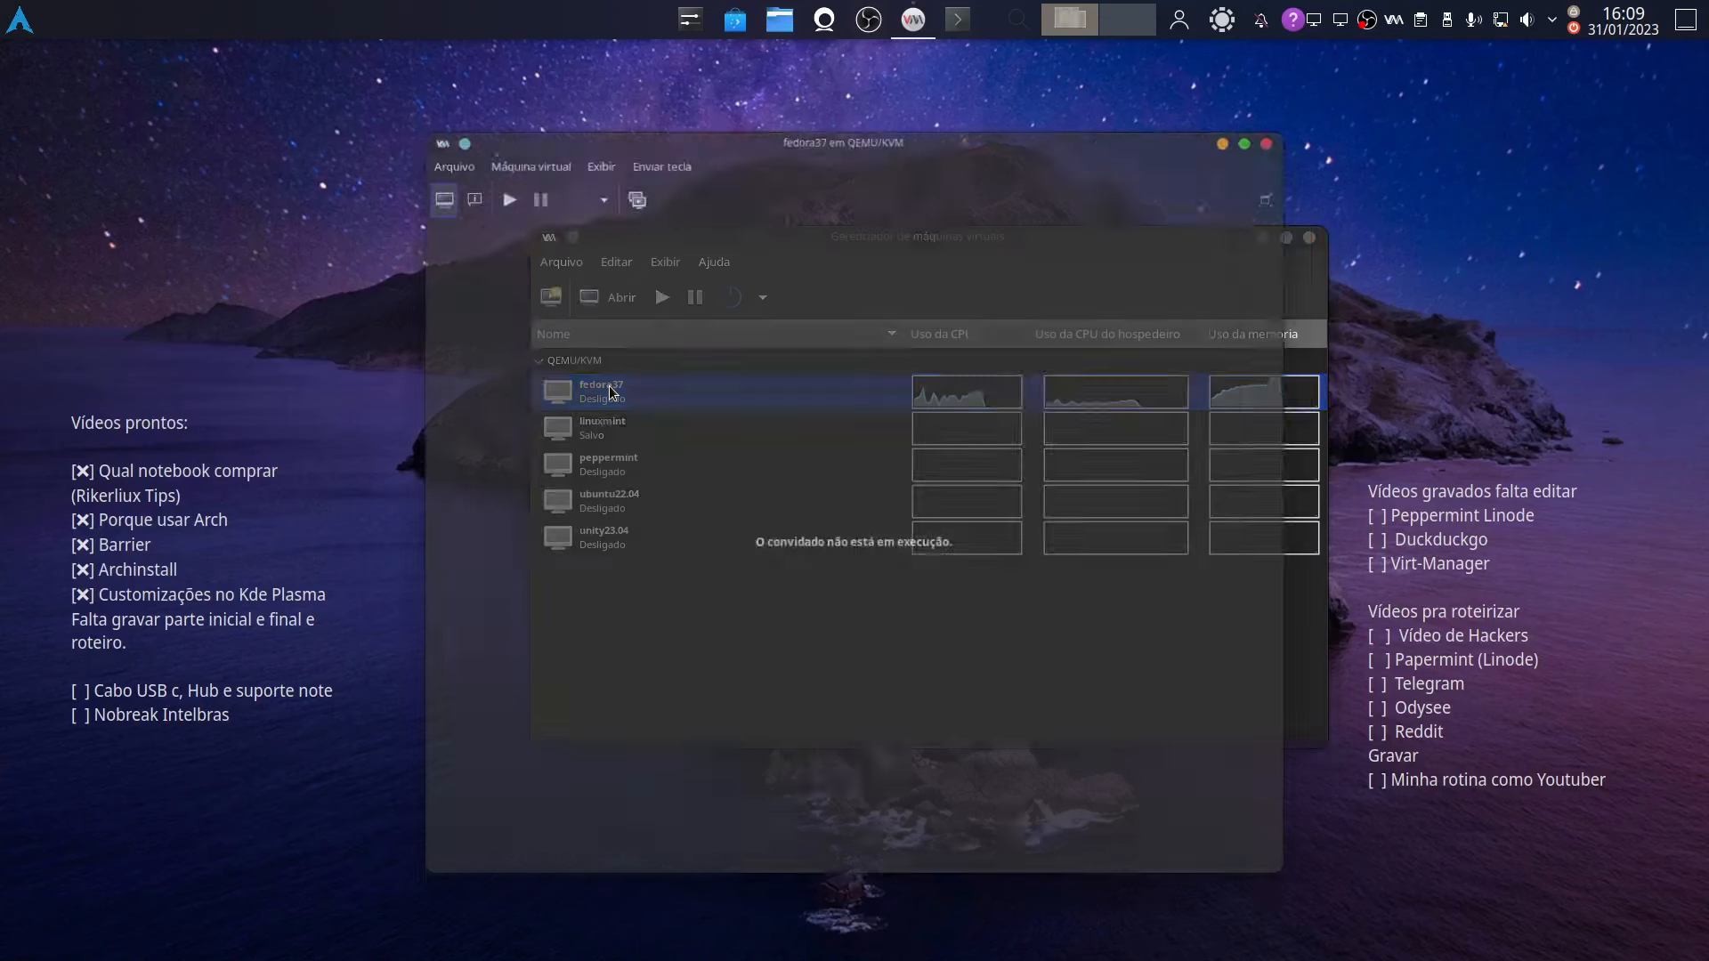
left_click(450, 181)
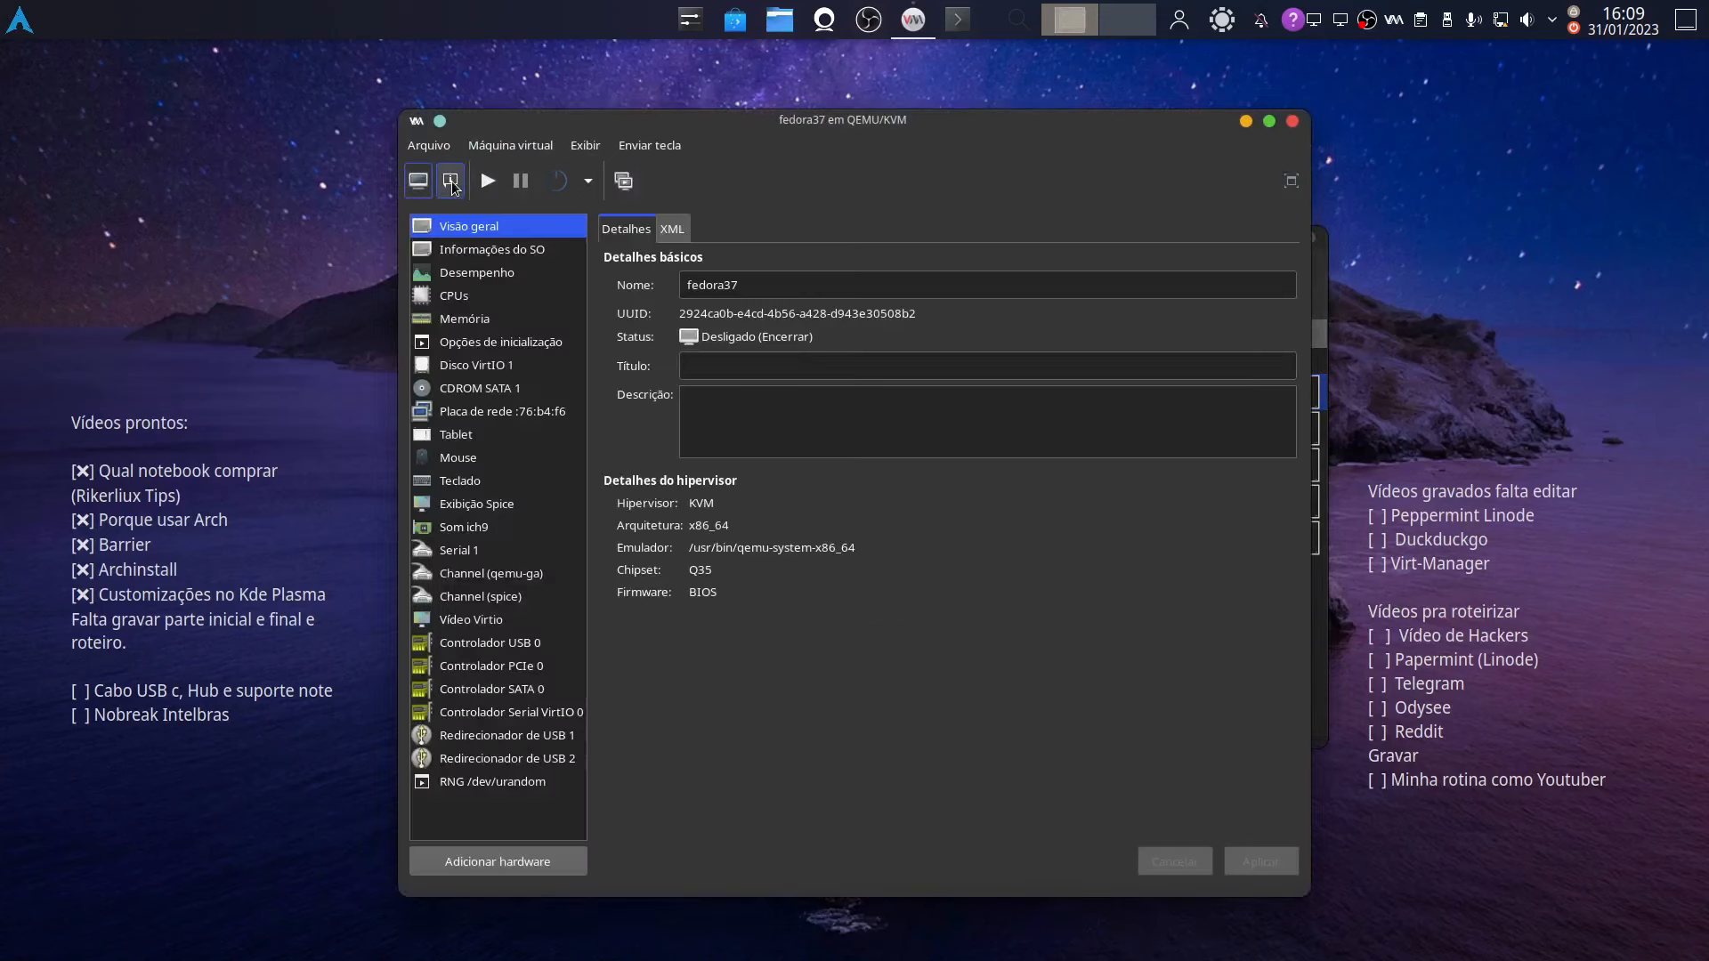
left_click(479, 344)
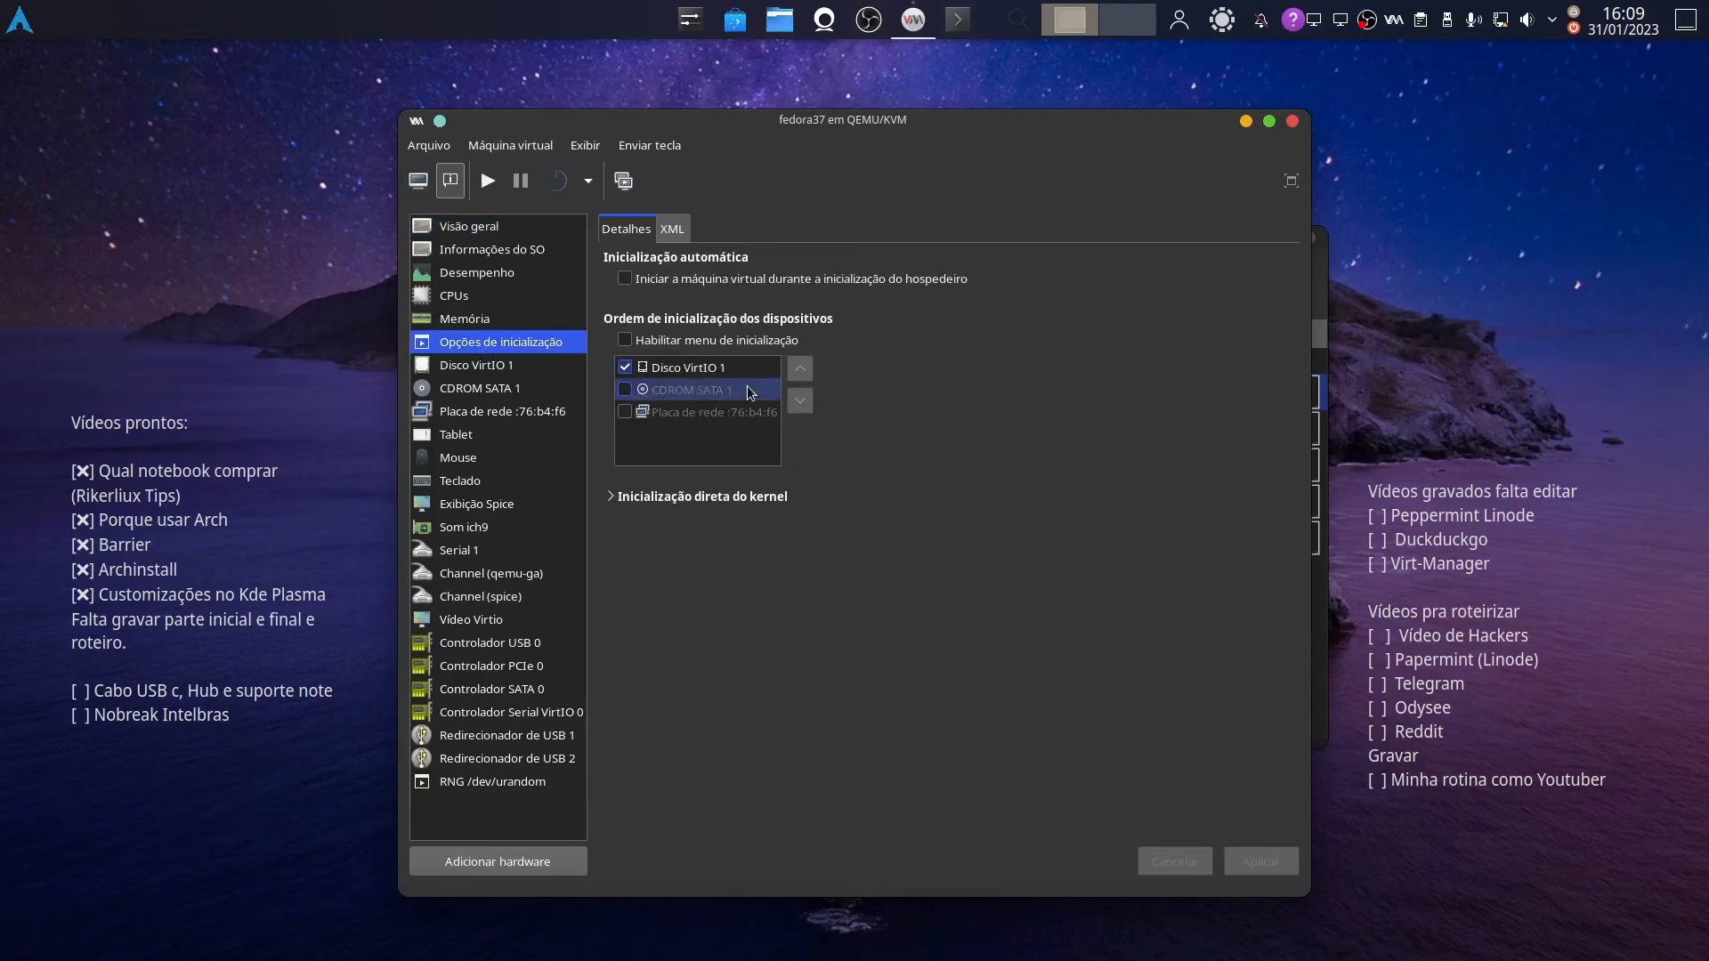
left_click(626, 391)
left_click(626, 391)
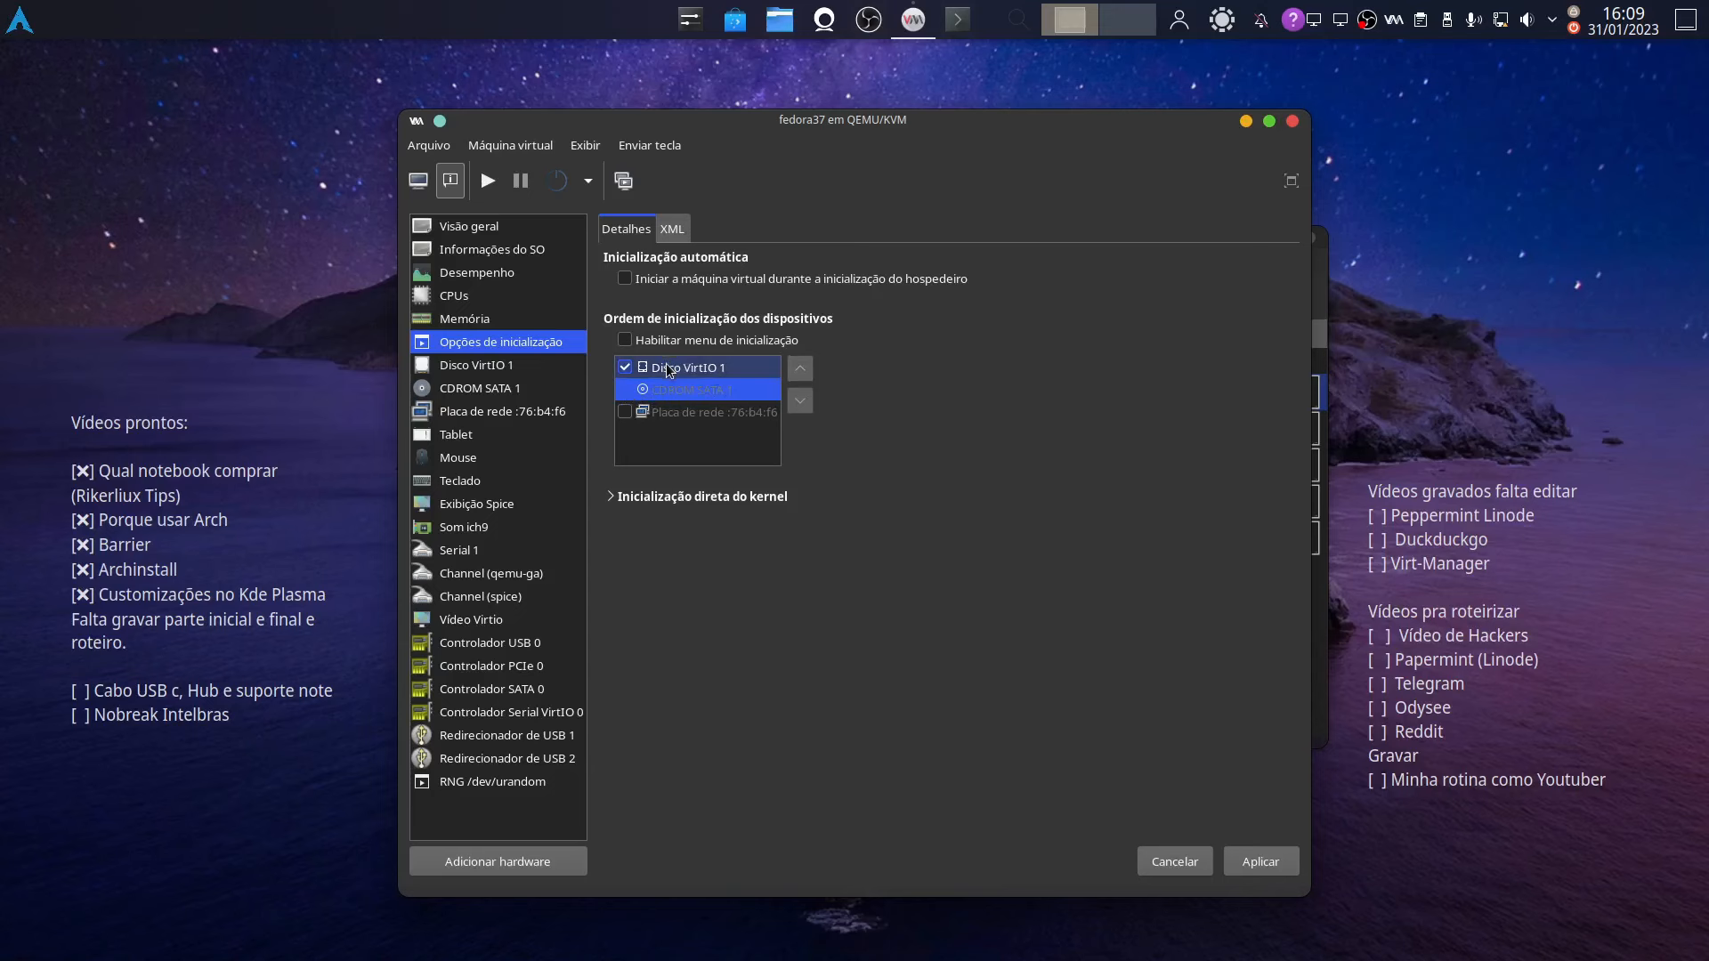
left_click(626, 412)
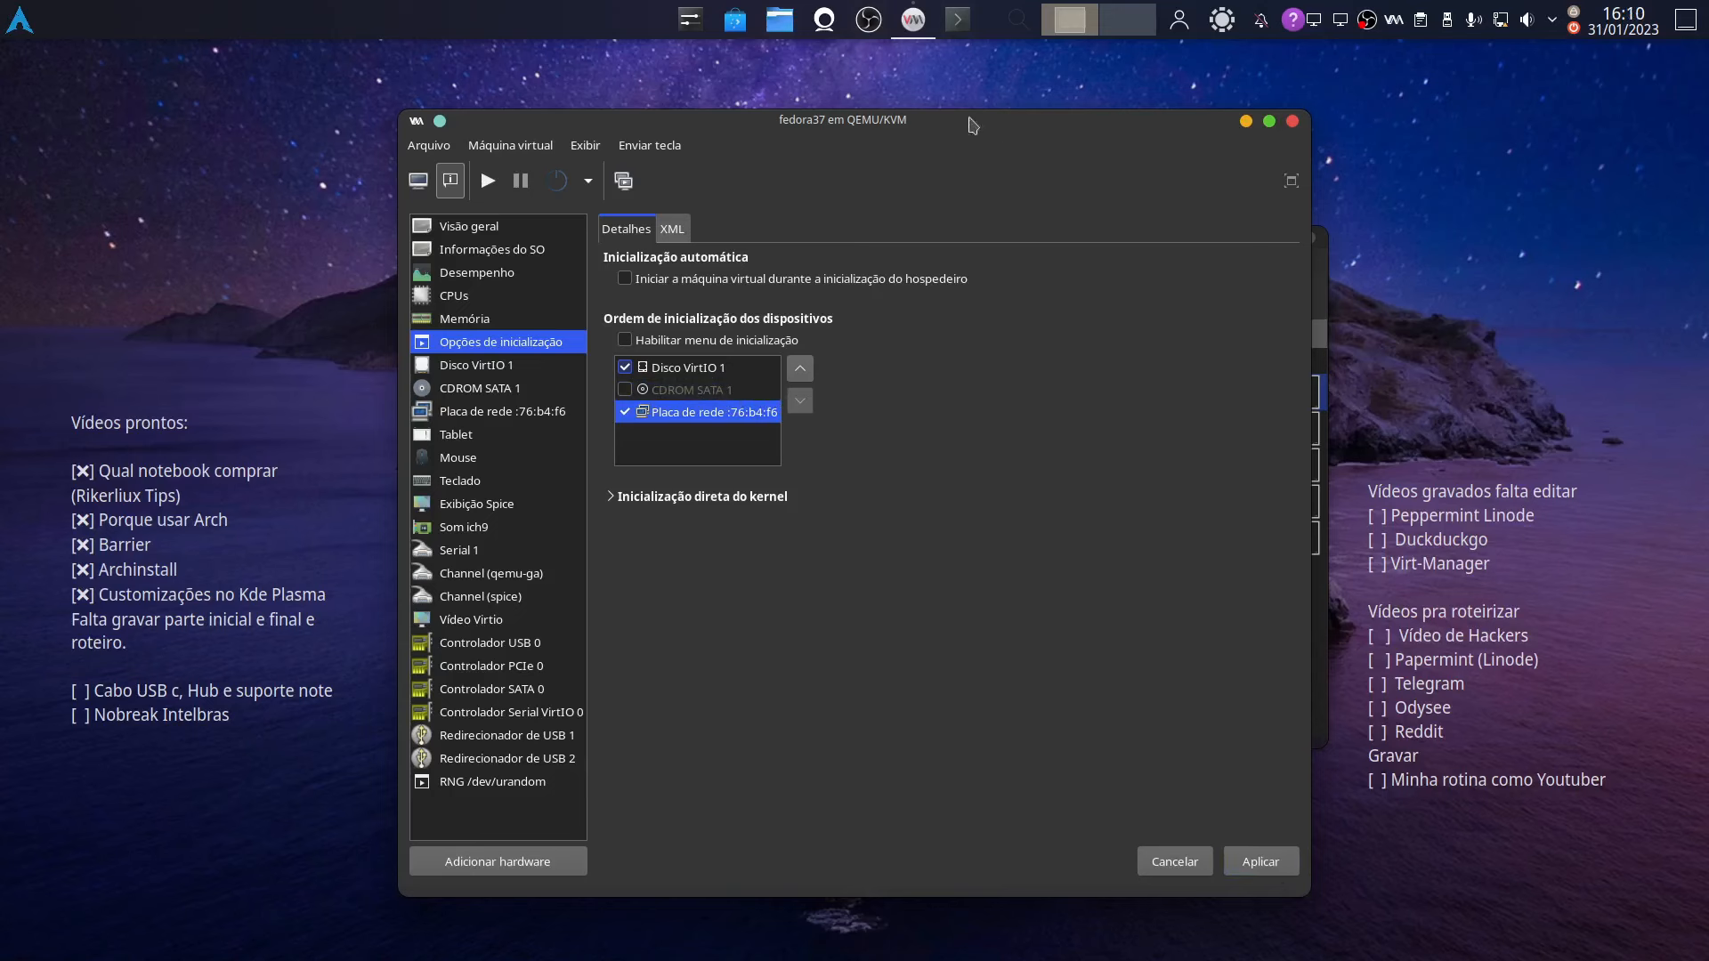
left_click(1257, 861)
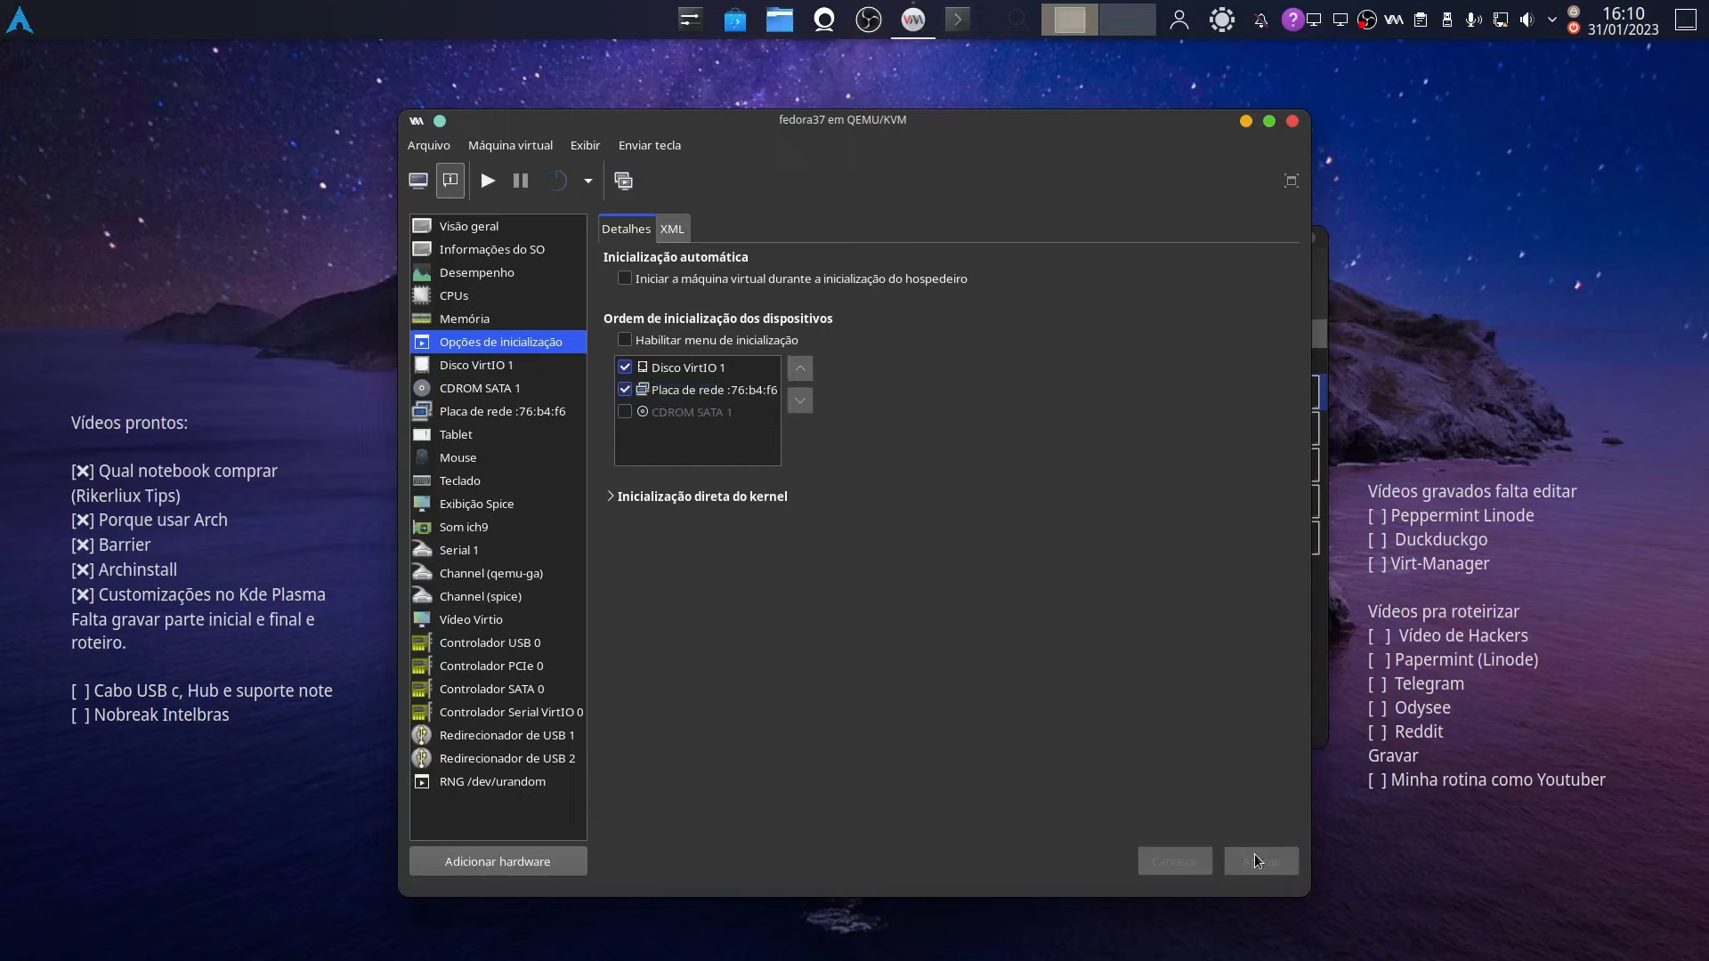